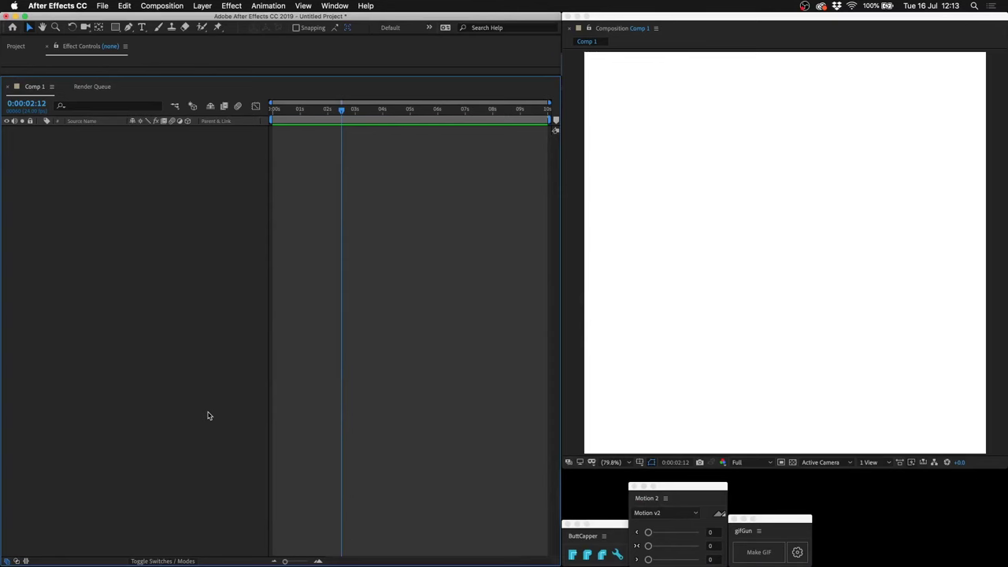
Step: Create a shape layer by placing a single Pen tool point at the centre of the composition
left_click(128, 28)
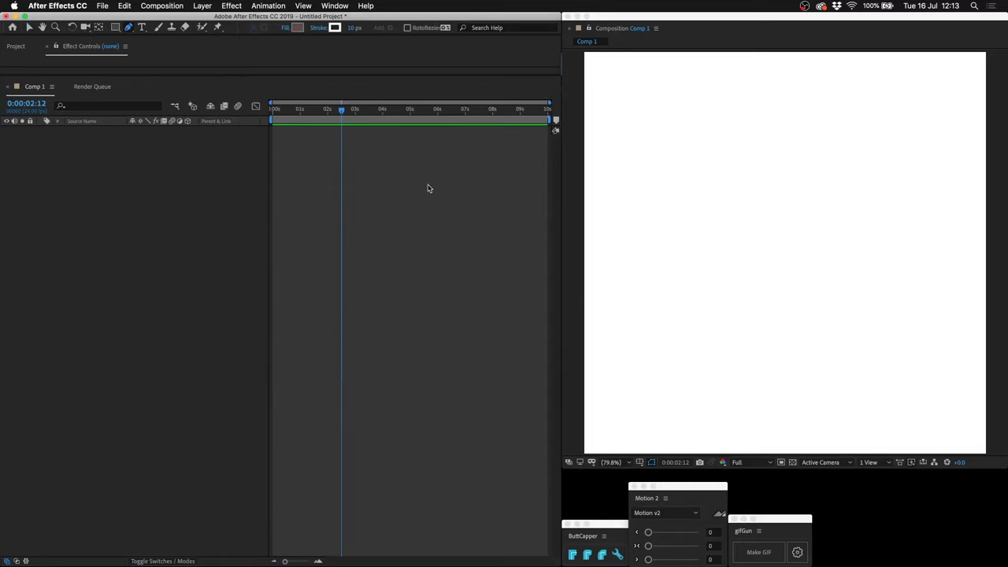
left_click(789, 252)
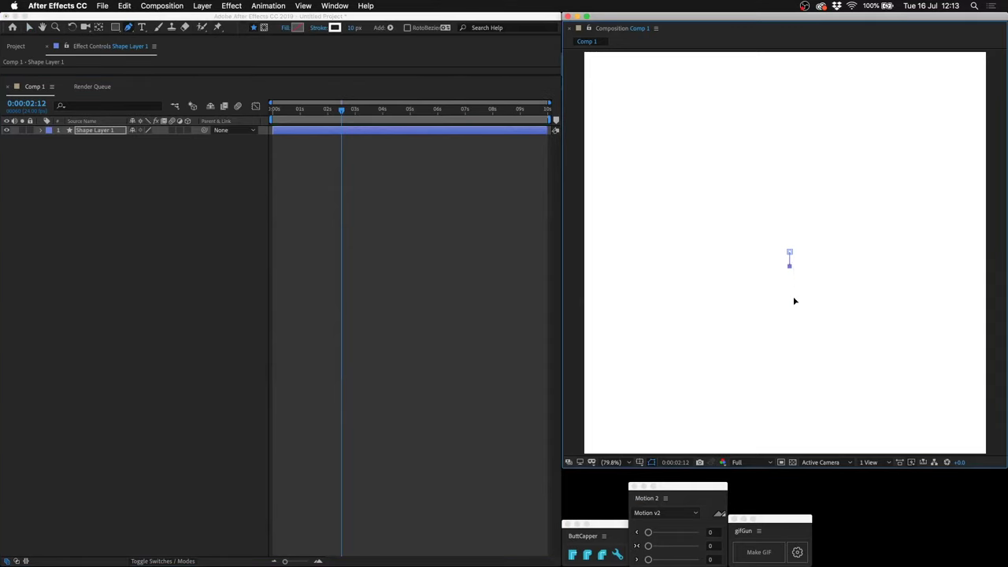
left_click(96, 131)
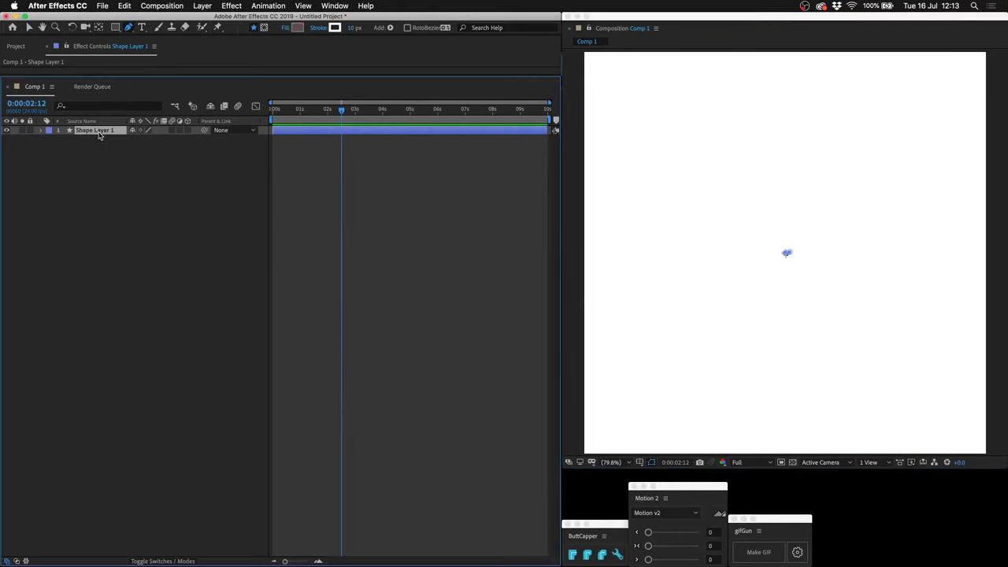
Step: Set the shape layer's stroke width to 151 and its stroke colour to a bright red
key("u")
key("u")
double_click(69, 174)
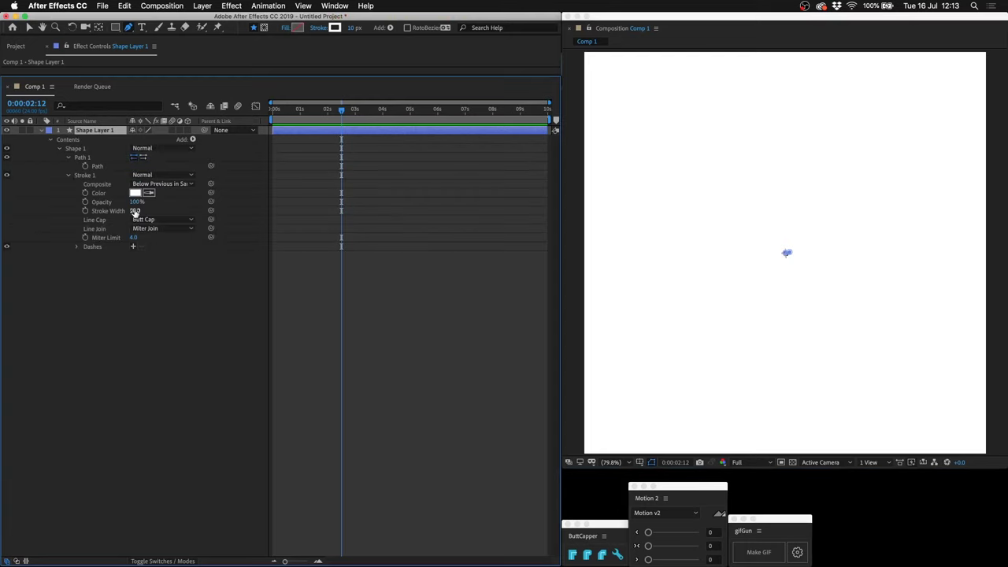
left_click_drag(136, 211, 209, 211)
left_click(134, 193)
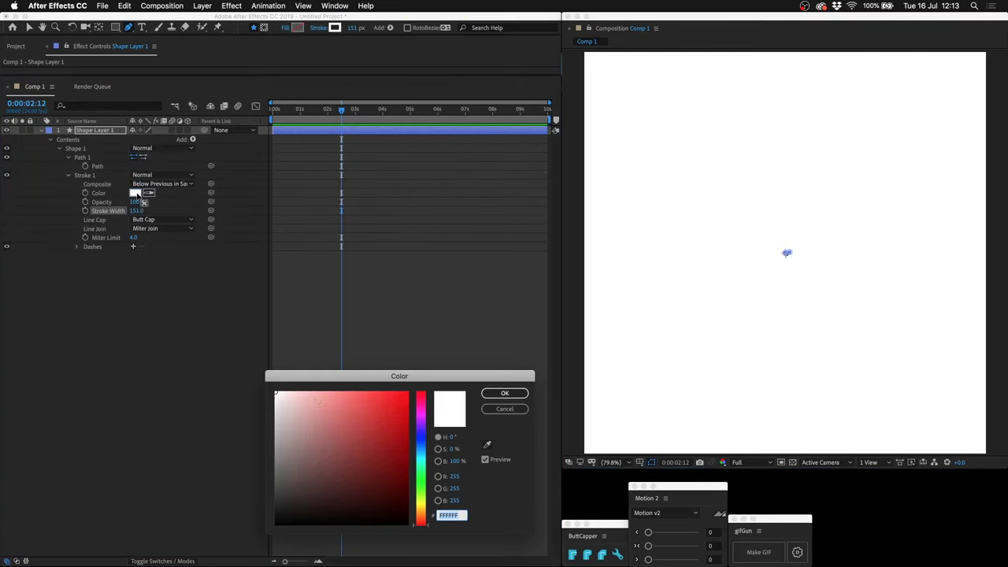
left_click_drag(367, 445, 370, 375)
key("Return")
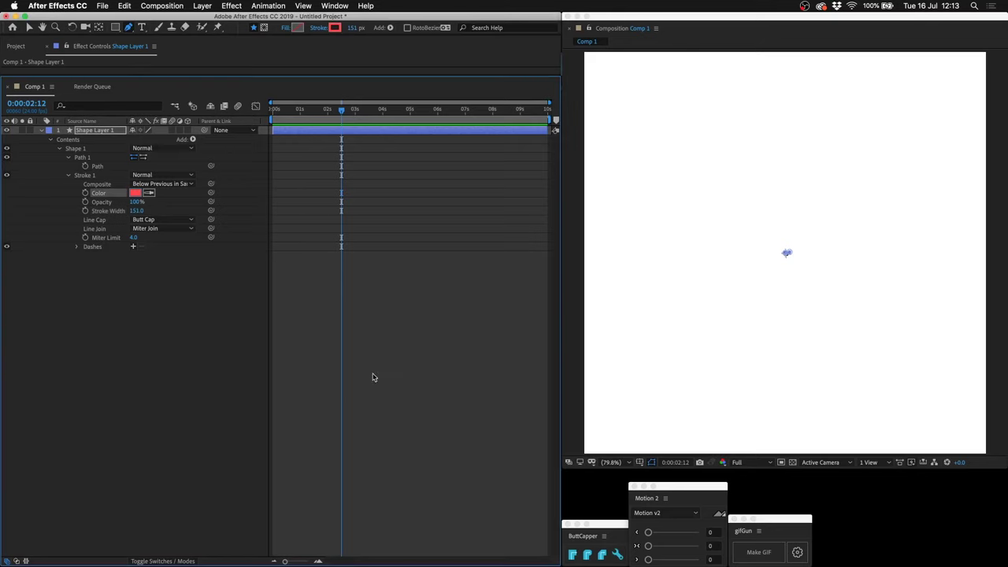
Step: Give the stroke a Round Cap and enlarge its width to 255
left_click(161, 220)
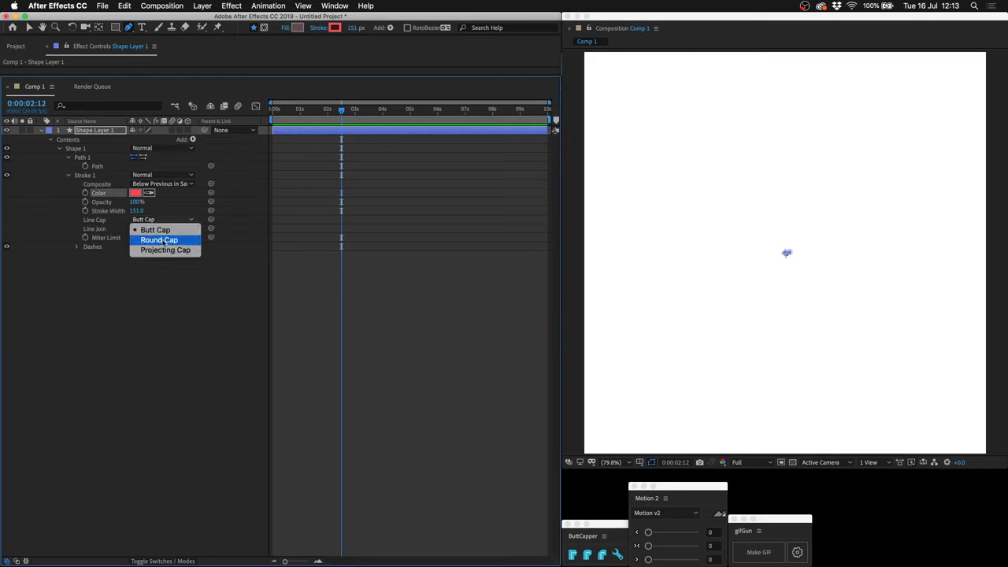
left_click(164, 243)
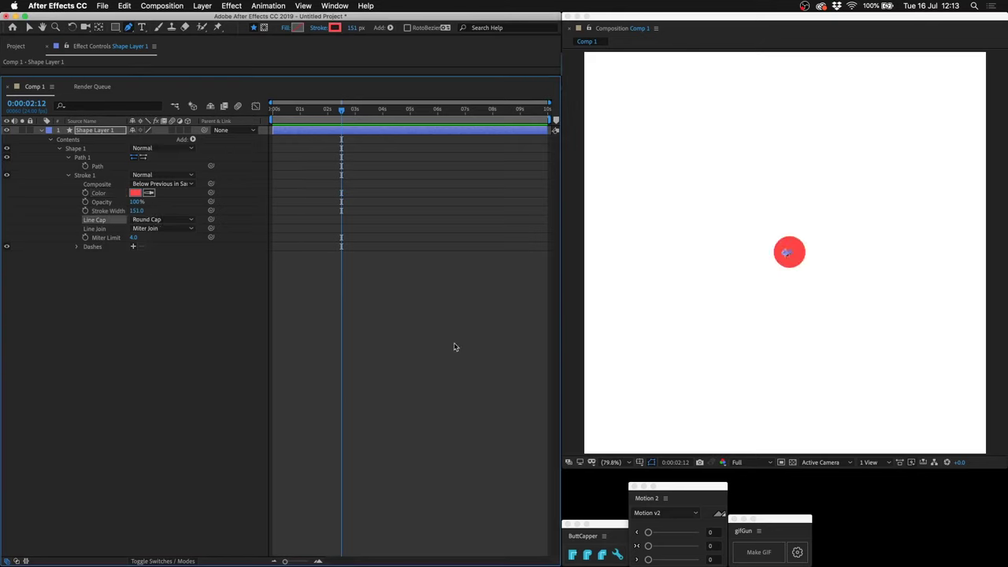
left_click_drag(136, 211, 188, 210)
Step: Rename the shape layer as ball and move its anchor point to the bottom edge of the circle
key("Return")
type("ball")
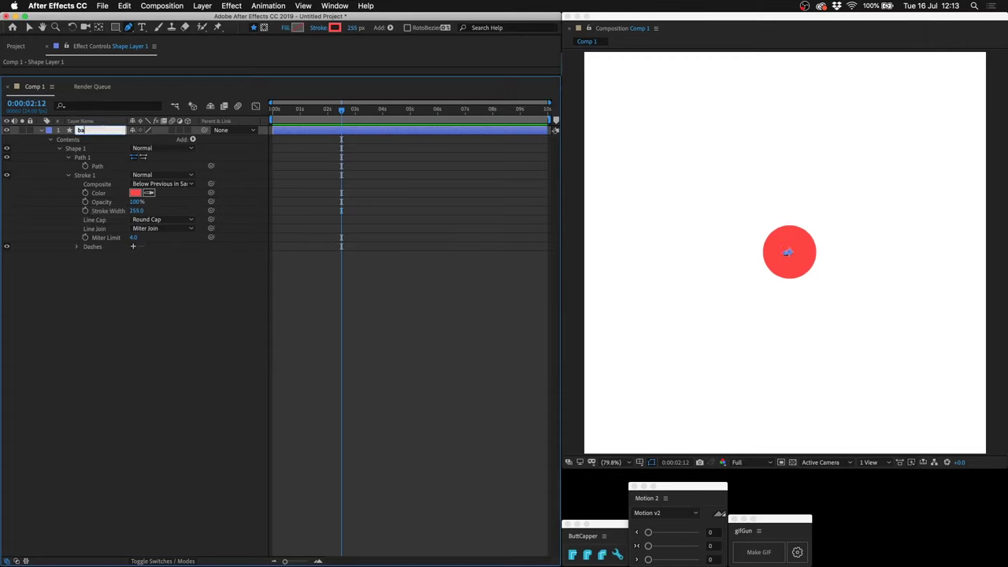
key("Return")
key("v")
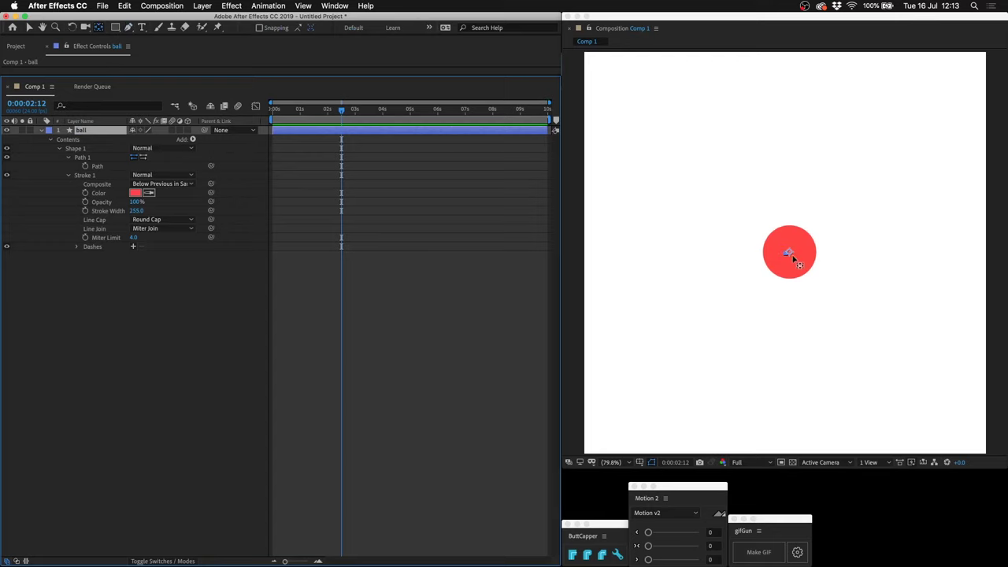
left_click(793, 261)
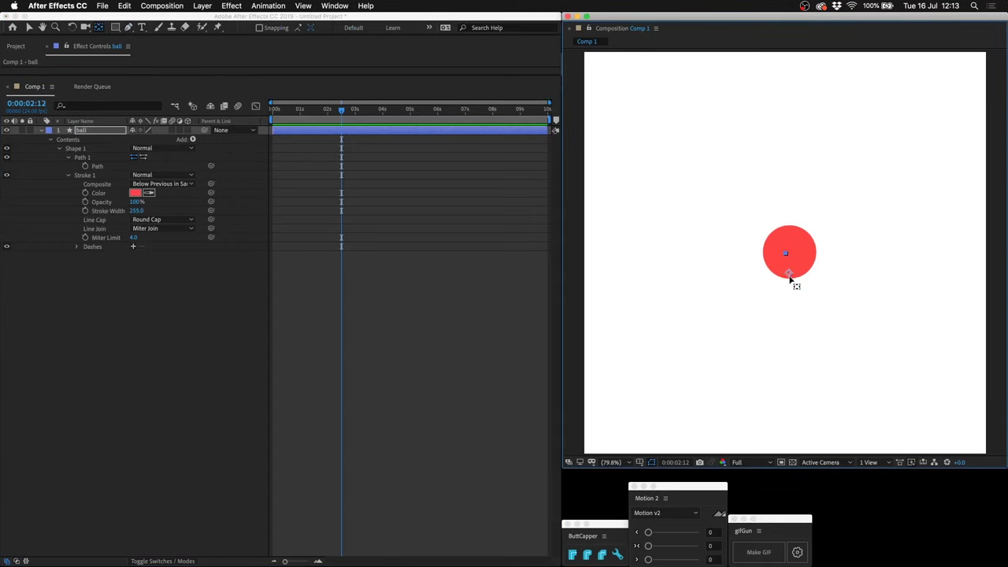
Step: Separate the ball layer's Position into individual X and Y dimensions
left_click(100, 132)
key("p")
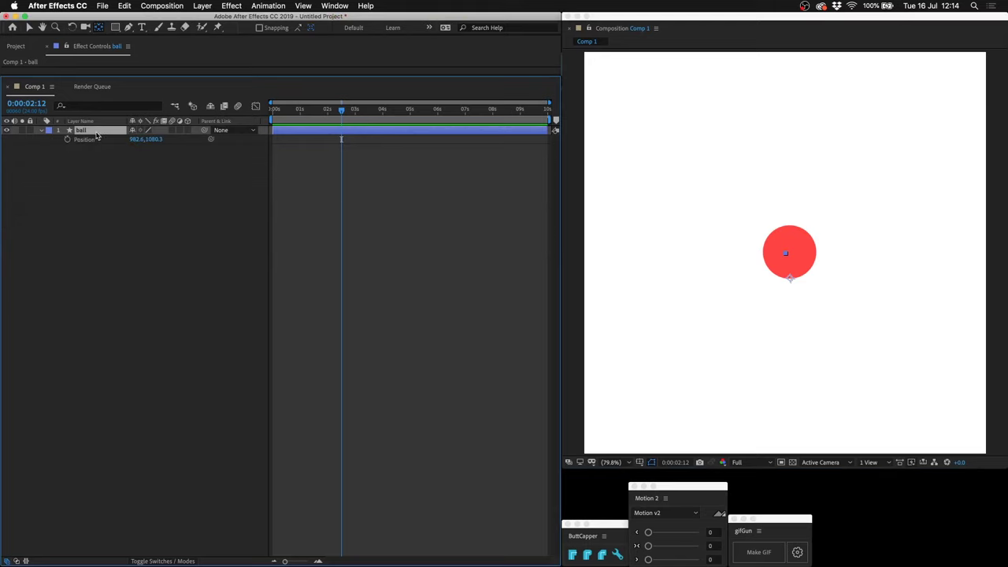
right_click(90, 142)
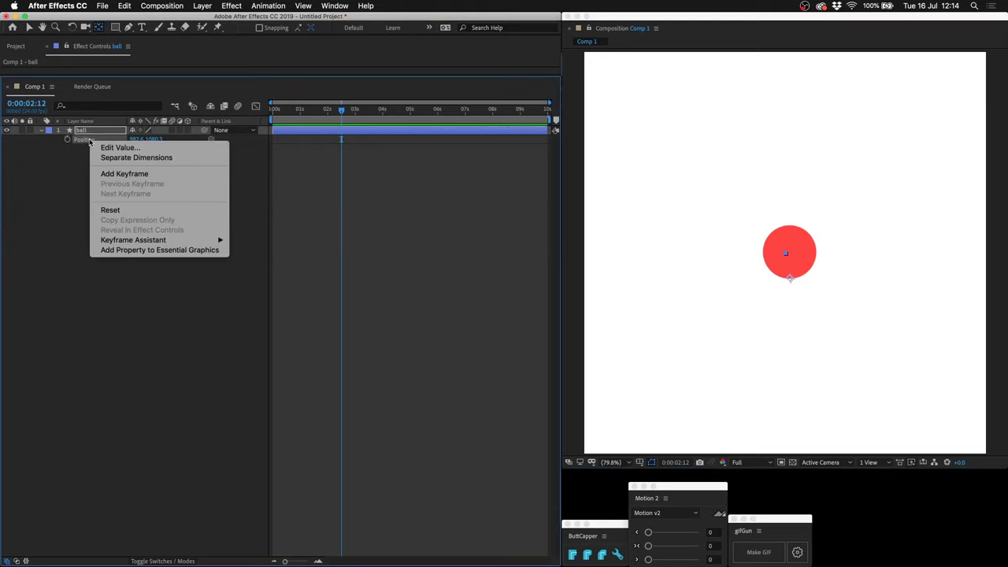
left_click(155, 159)
left_click(92, 177)
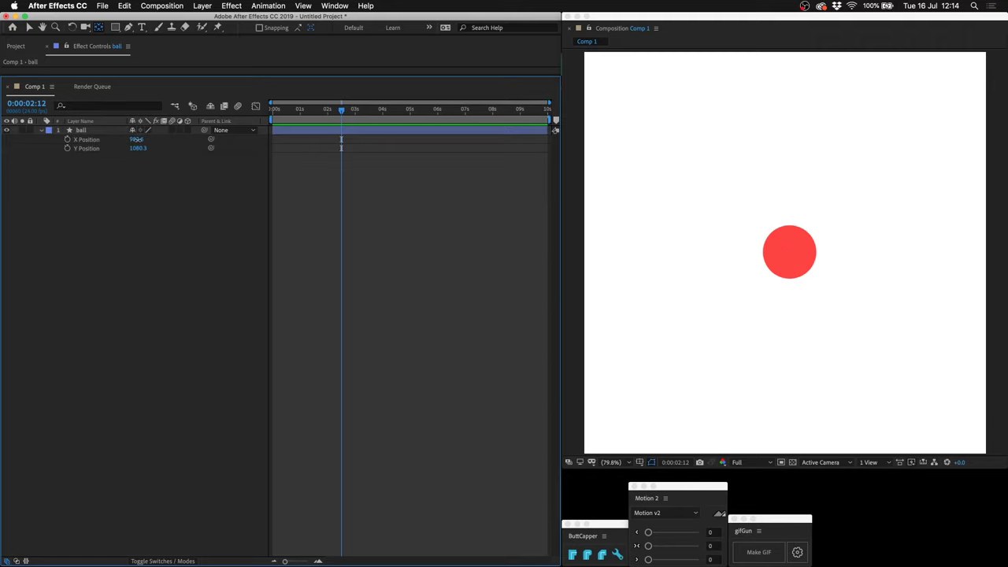
Step: Move the ball into the lower part of the composition, at X Position 942.6 and Y Position 1564.3
left_click_drag(136, 140, 169, 3)
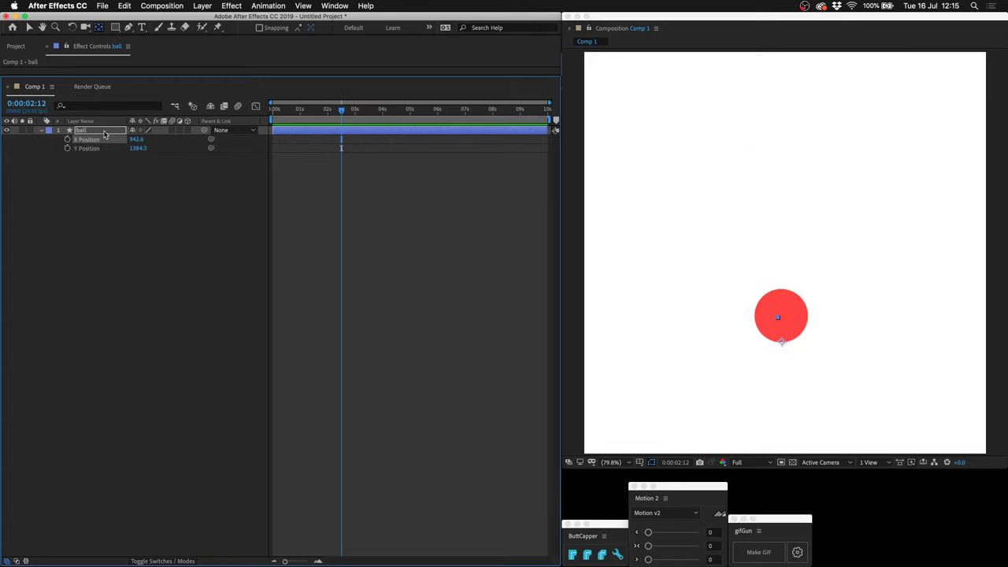
key("shift+Down")
key("shift+Down")
key("shift+Down")
key("shift+Down")
key("shift+Down")
key("shift+Down")
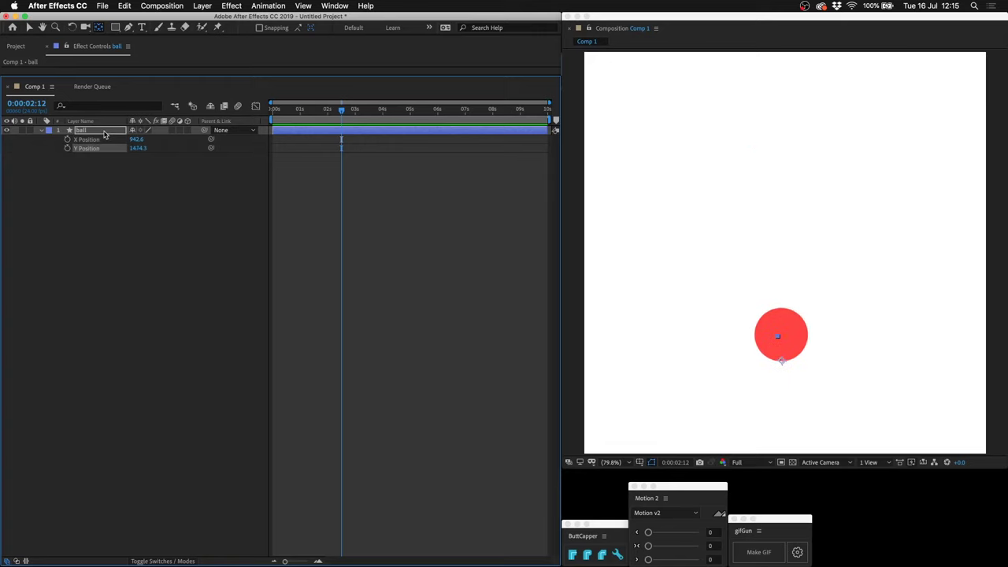
left_click(72, 160)
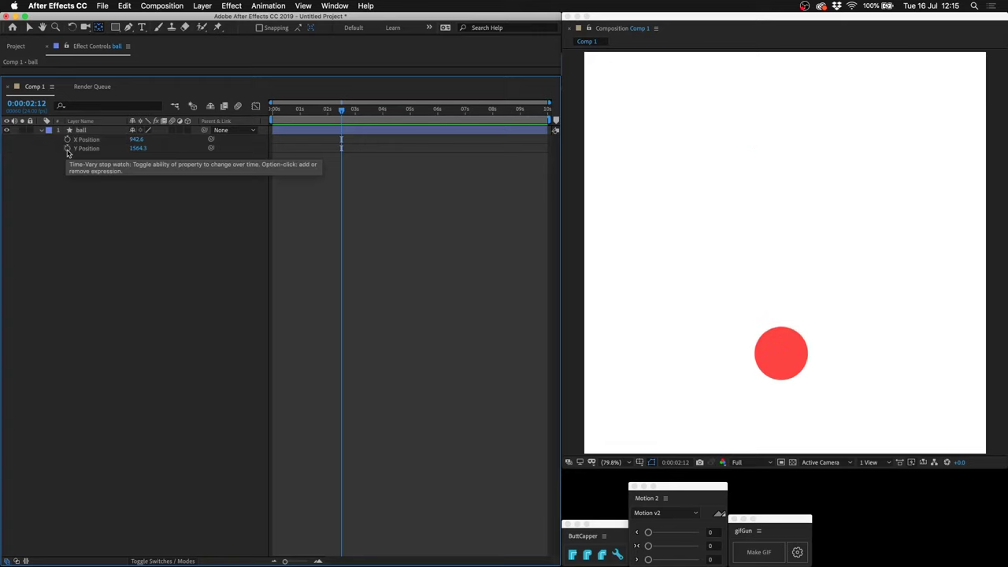
Step: Keyframe the ball's Y Position at 0:00:02:12 and 0:00:03:02, with the work area starting at the first keyframe
left_click(67, 149)
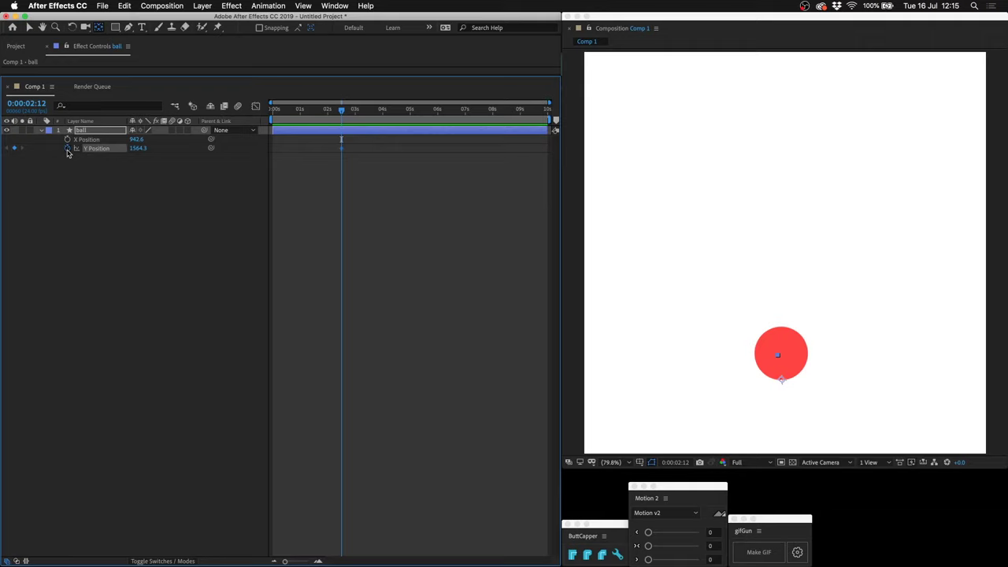
left_click(342, 161)
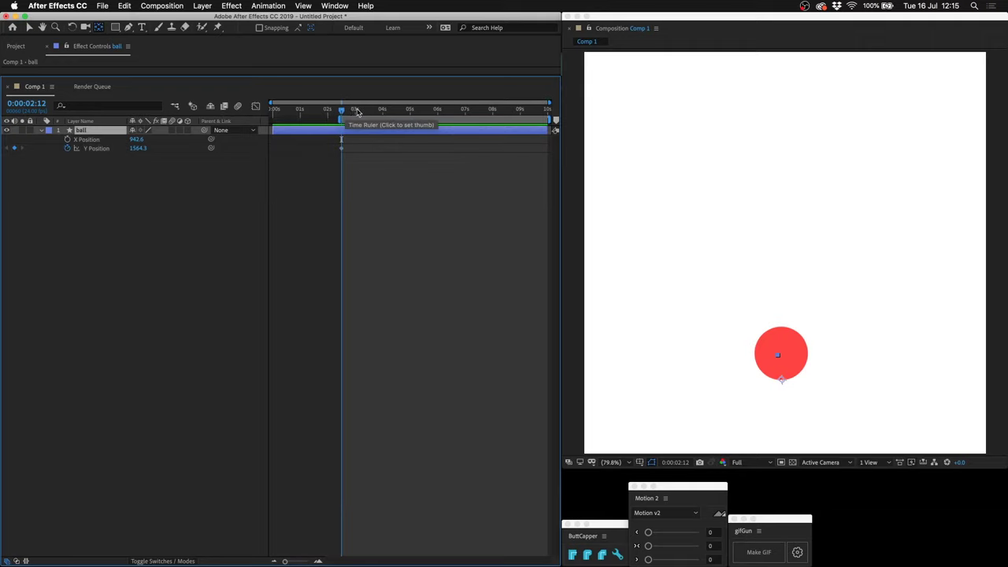
left_click(357, 113)
left_click(14, 148)
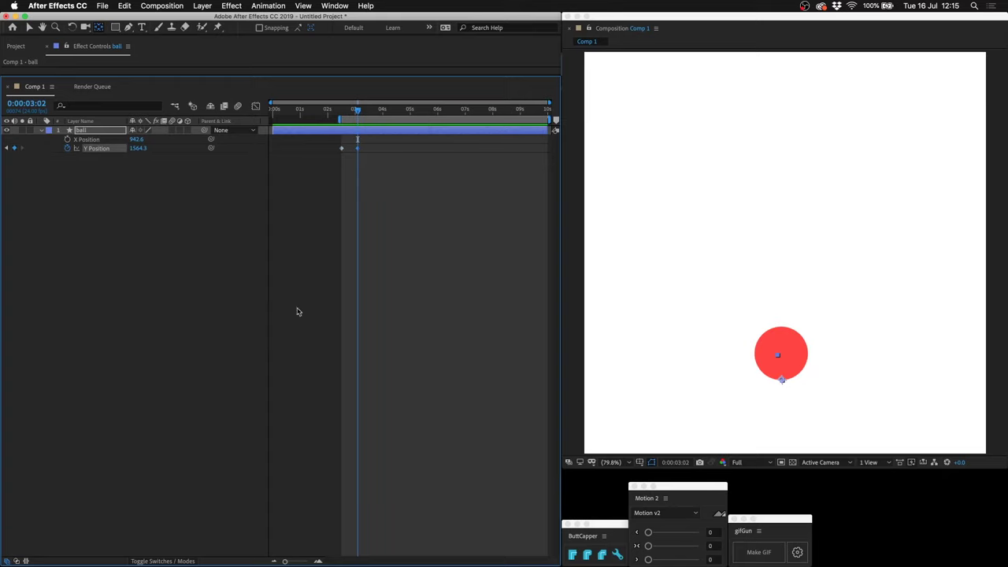
Step: Raise the ball to Y Position 544.3 at 0:00:02:19, midway between the two keyframes
left_click(318, 561)
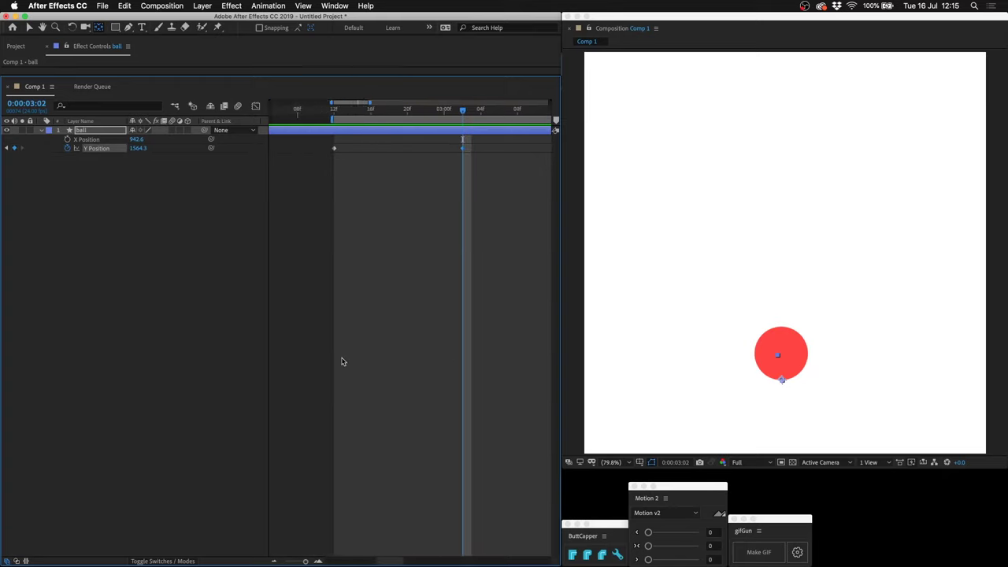
left_click(440, 113)
scroll(424, 285, "right", 3)
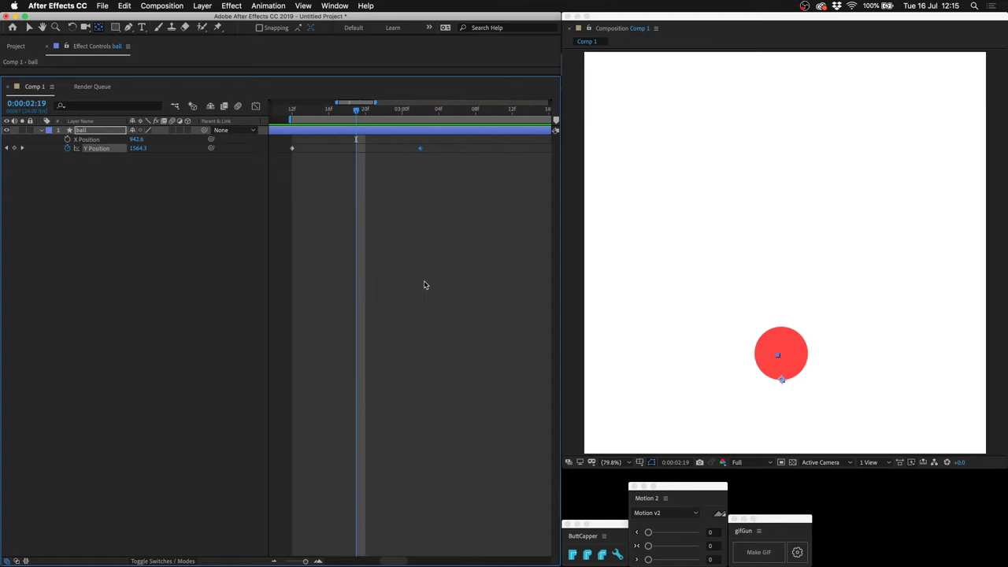
left_click(424, 285)
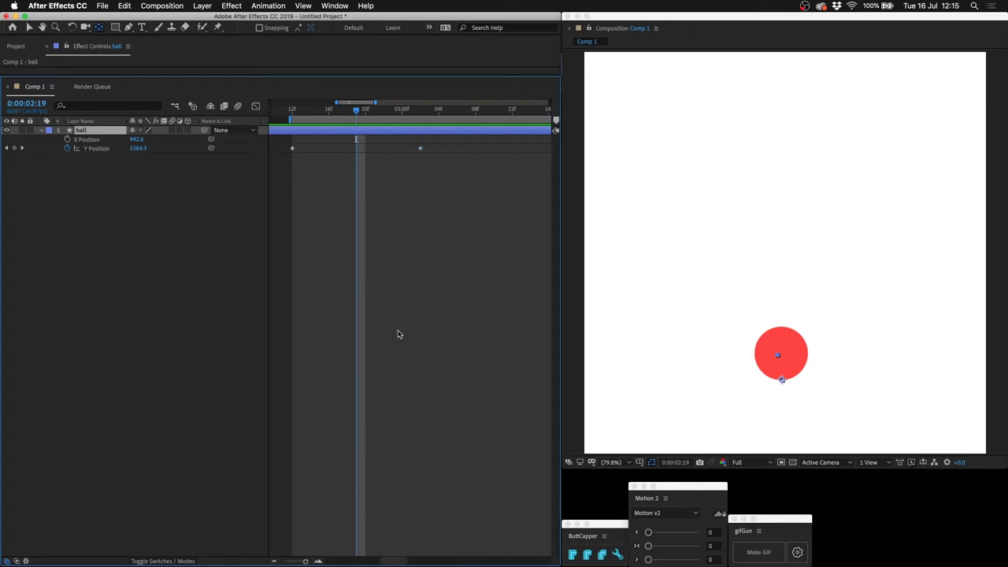
key("shift+Up")
key("shift+Up")
key("shift+Up")
key("shift+Up")
key("shift+Up")
key("shift+Up")
key("shift+Up")
key("shift+Up")
key("shift+Up")
key("shift+Up")
key("shift+Up")
key("shift+Up")
key("shift+Up")
key("shift+Up")
key("shift+Up")
key("shift+Up")
key("shift+Up")
key("shift+Up")
key("shift+Up")
key("shift+Up")
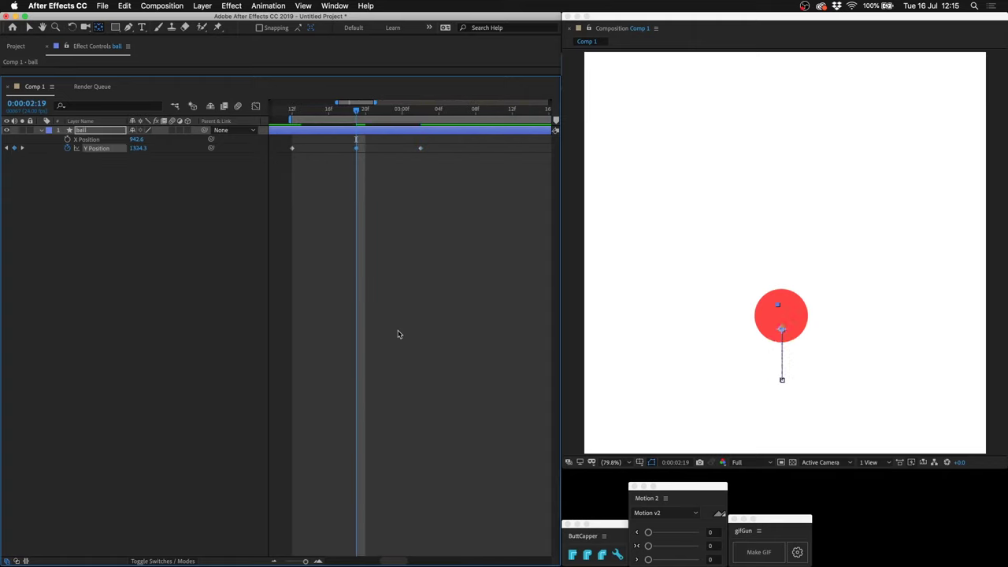
key("shift+Up")
key("shift+Up")
key("shift+Up")
key("shift+Up")
key("shift+Up")
key("shift+Up")
key("shift+Up")
key("shift+Up")
key("shift+Up")
key("shift+Up")
key("shift+Up")
key("shift+Up")
key("shift+Up")
key("shift+Up")
key("shift+Up")
key("shift+Up")
key("shift+Up")
key("shift+Up")
key("shift+Up")
key("shift+Up")
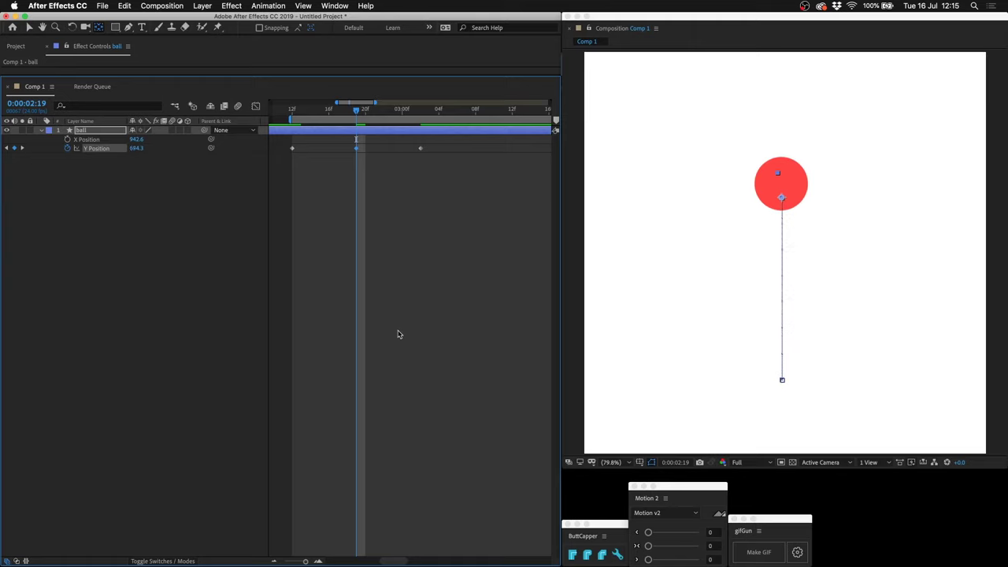
key("shift+Down")
key("shift+Down")
key("shift+Down")
Step: Apply Easy Ease to the middle Y Position keyframe at the top of the bounce
right_click(357, 150)
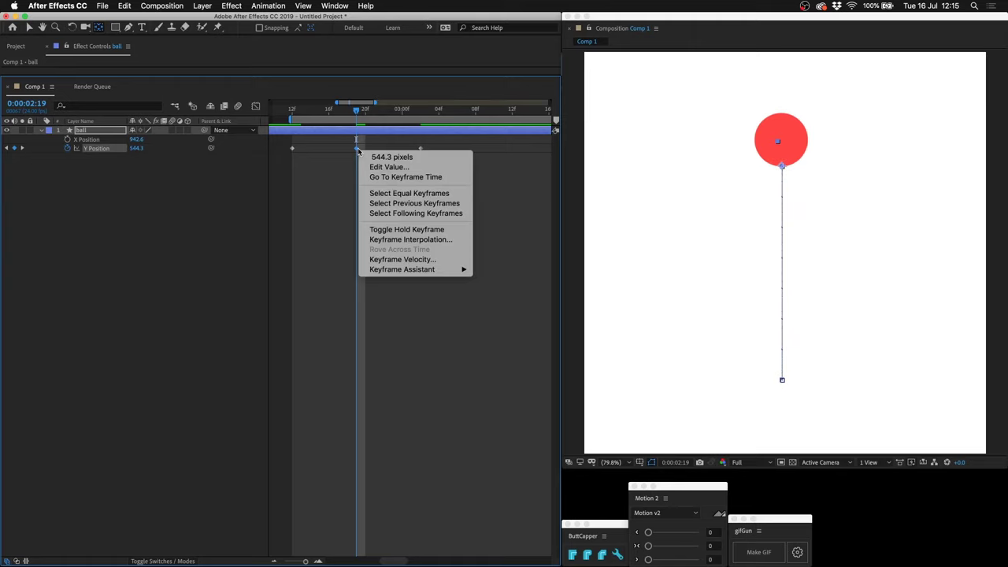
mouse_move(424, 271)
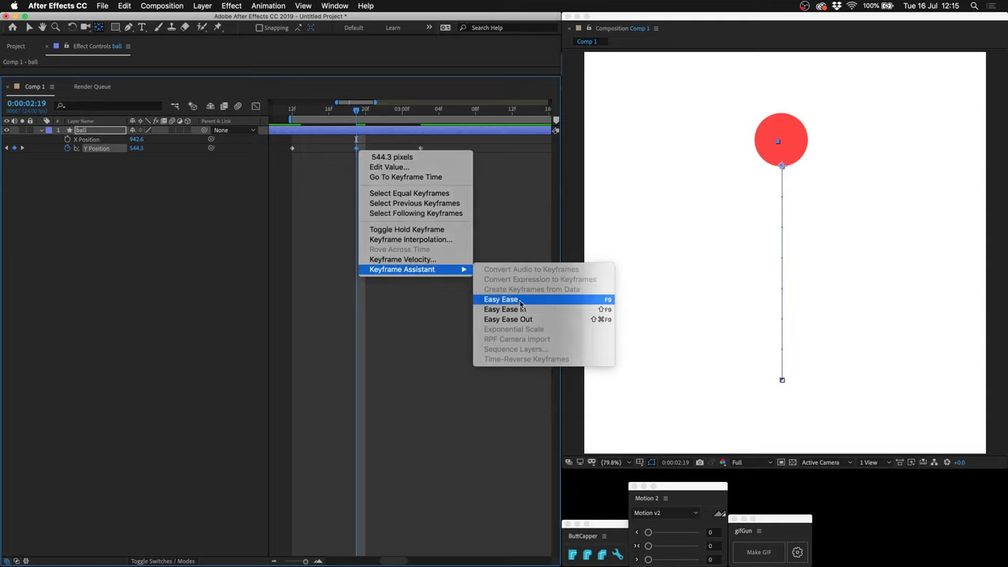
left_click(519, 300)
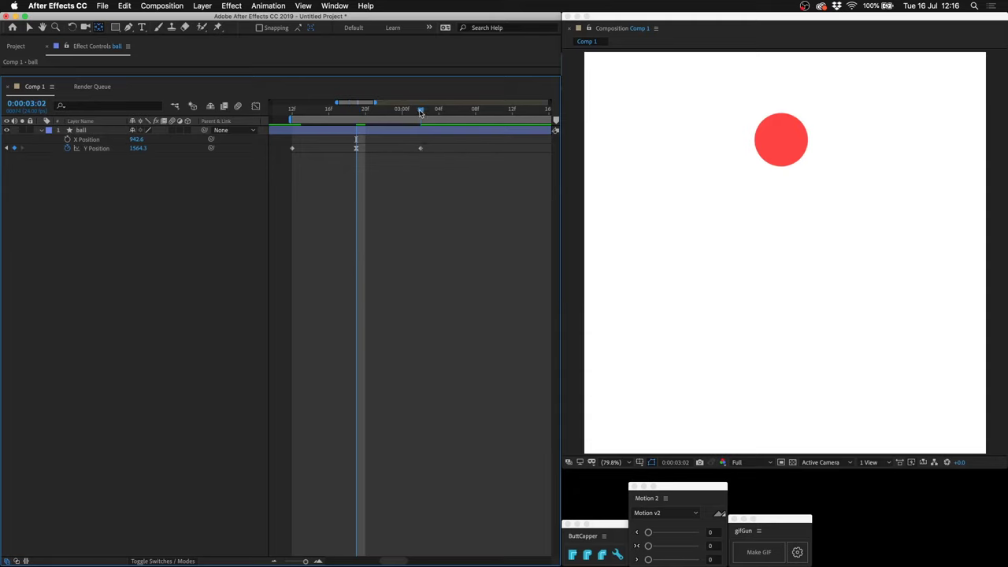
Step: End the work area at 0:00:03:01, one frame before the last Y Position keyframe
key("k")
key("Page_Up")
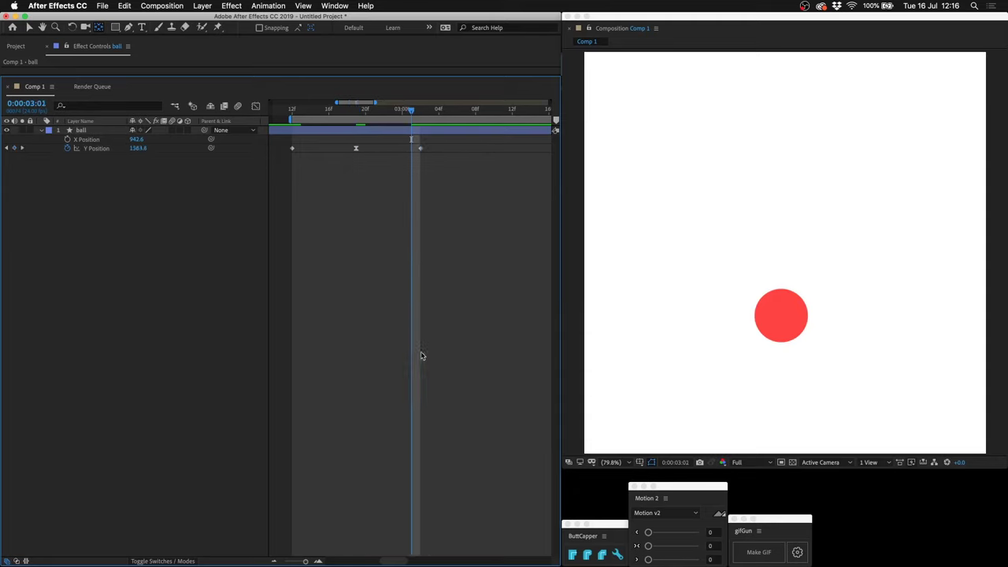
key("n")
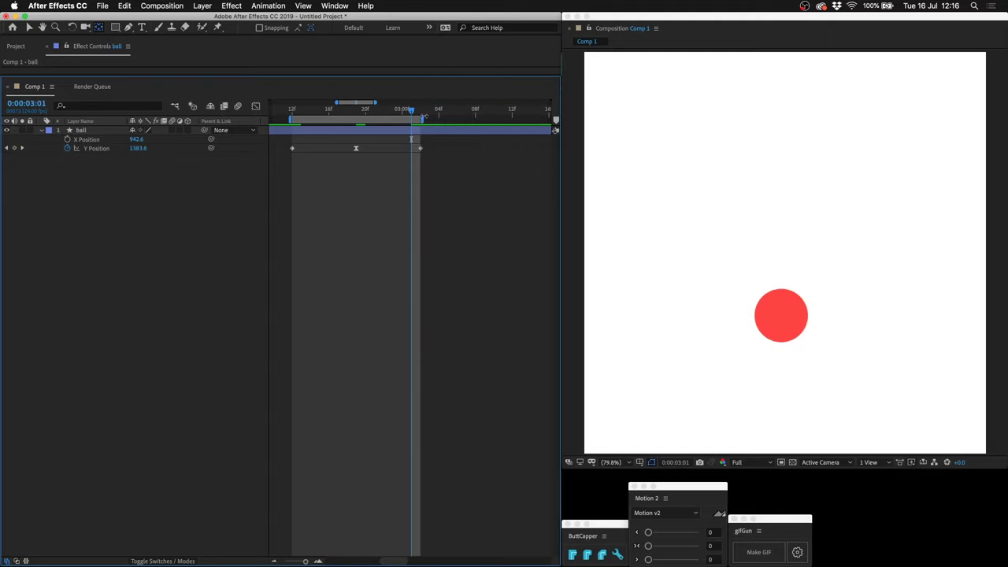
Step: Extend the work area by one frame to compare the last keyframe with the first, and trim it back to 0:00:03:01
left_click_drag(425, 117, 429, 118)
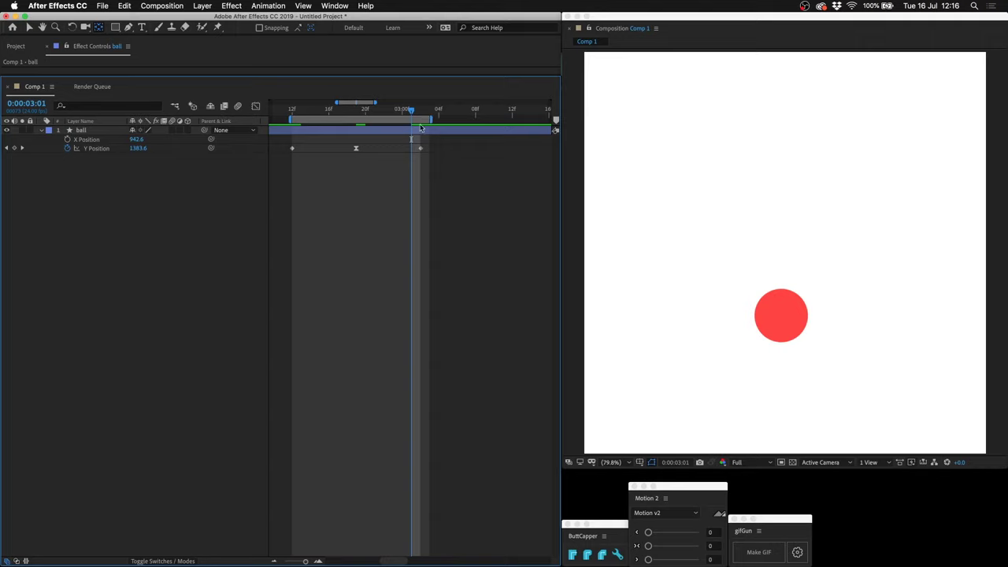
left_click(421, 150)
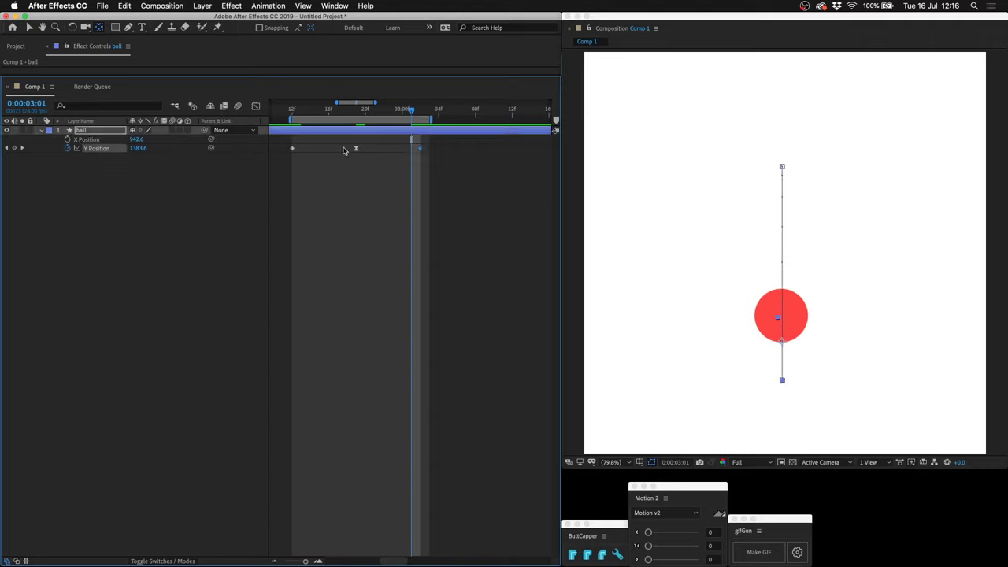
left_click(421, 116)
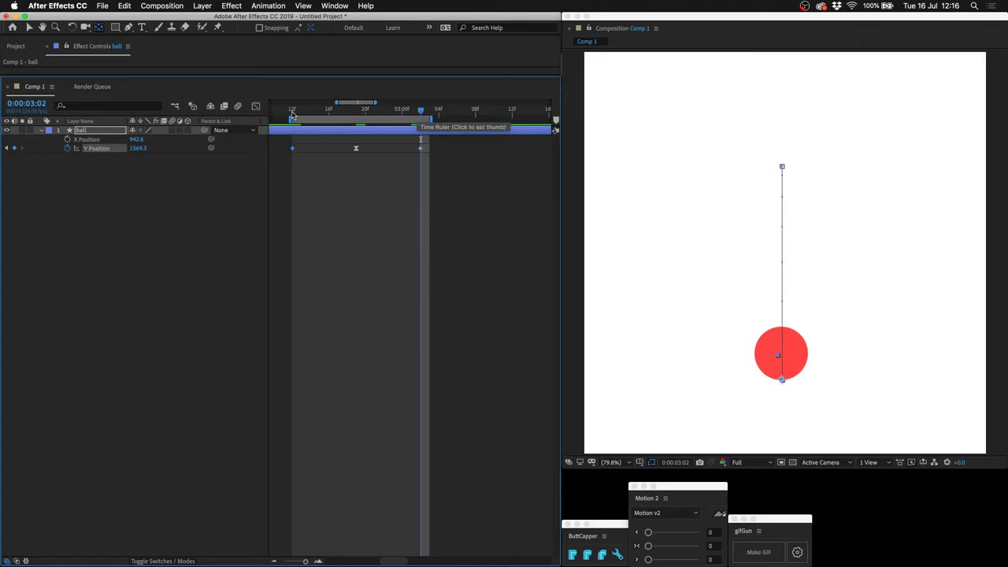
left_click(292, 115)
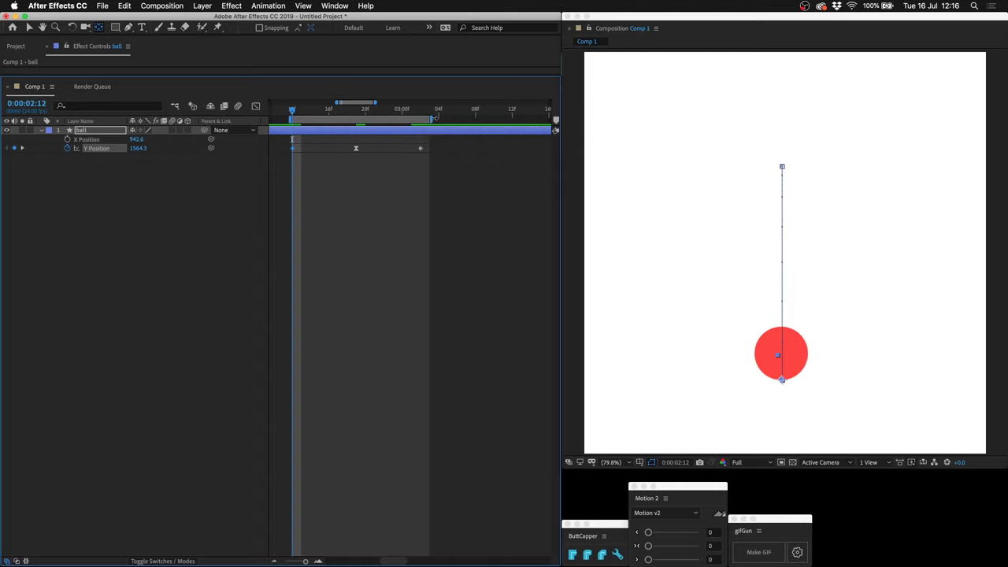
left_click_drag(433, 118, 425, 118)
left_click(323, 306)
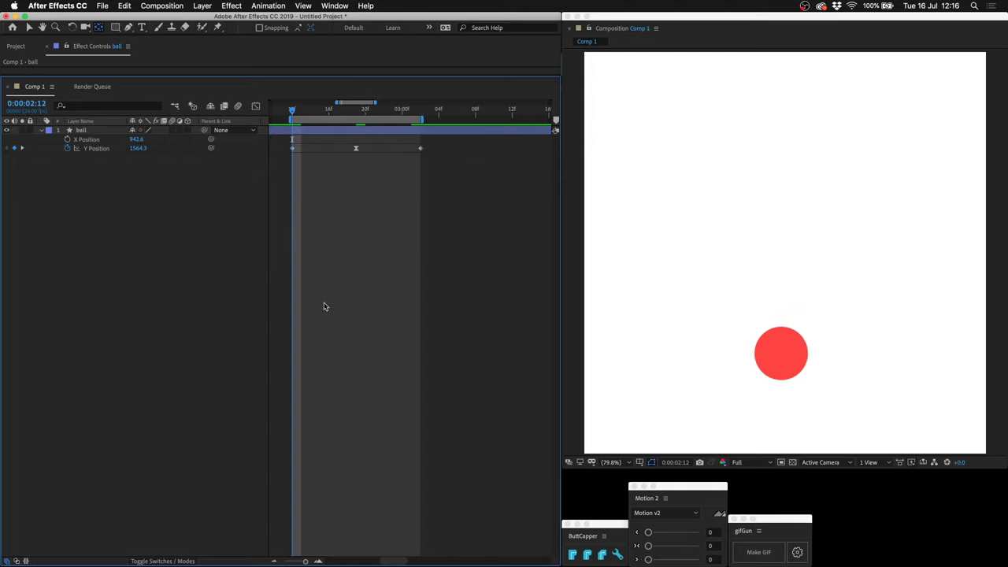
Step: Lengthen both easing handles of the middle Y Position keyframe in the Graph Editor for more hang time at the top of the bounce
key("space")
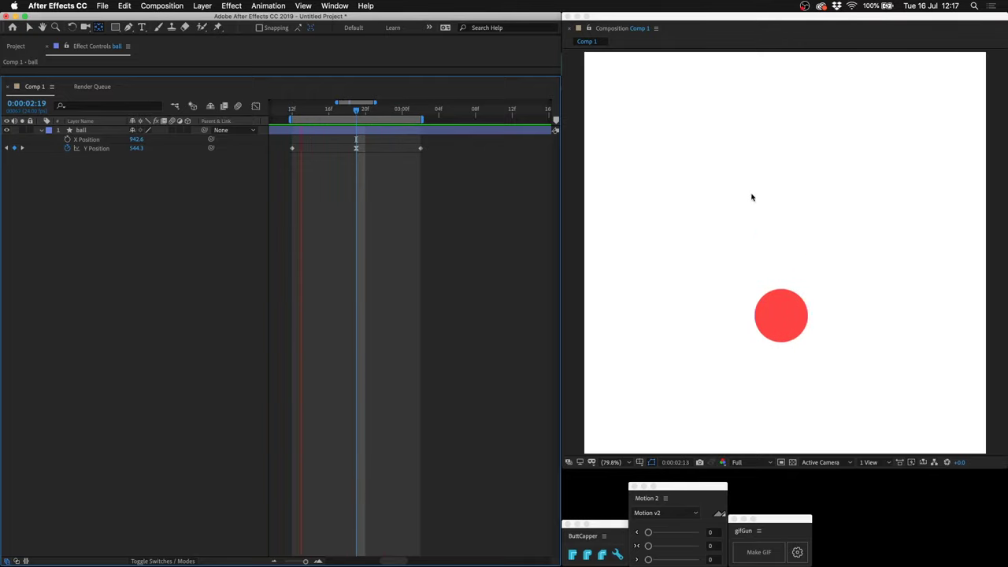
left_click(356, 148)
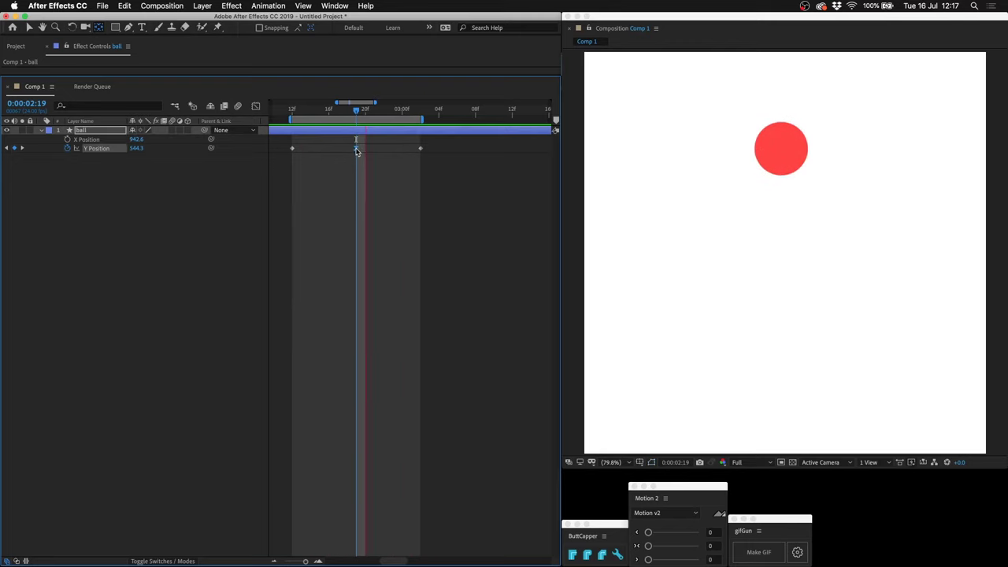
left_click(257, 106)
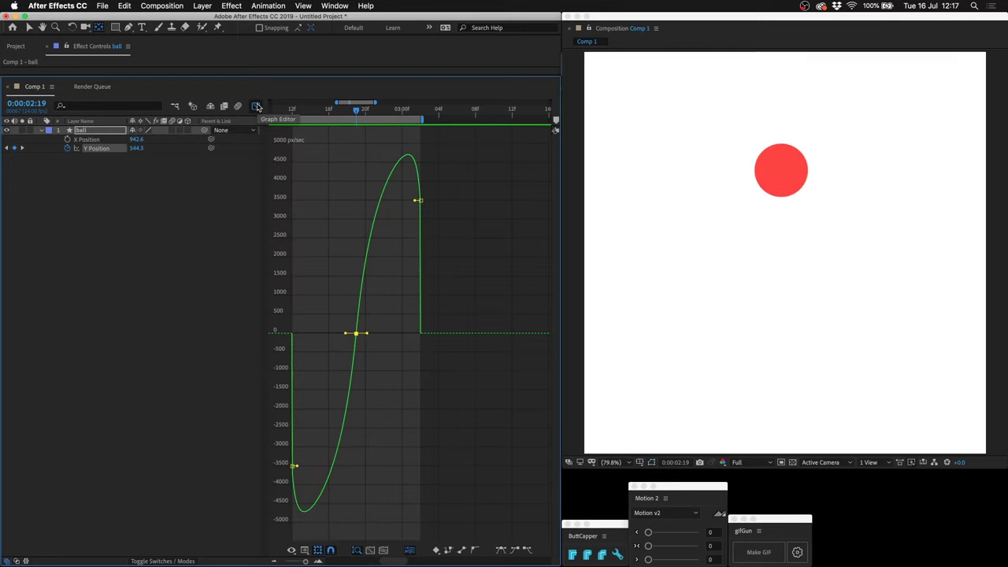
left_click_drag(393, 359, 315, 335)
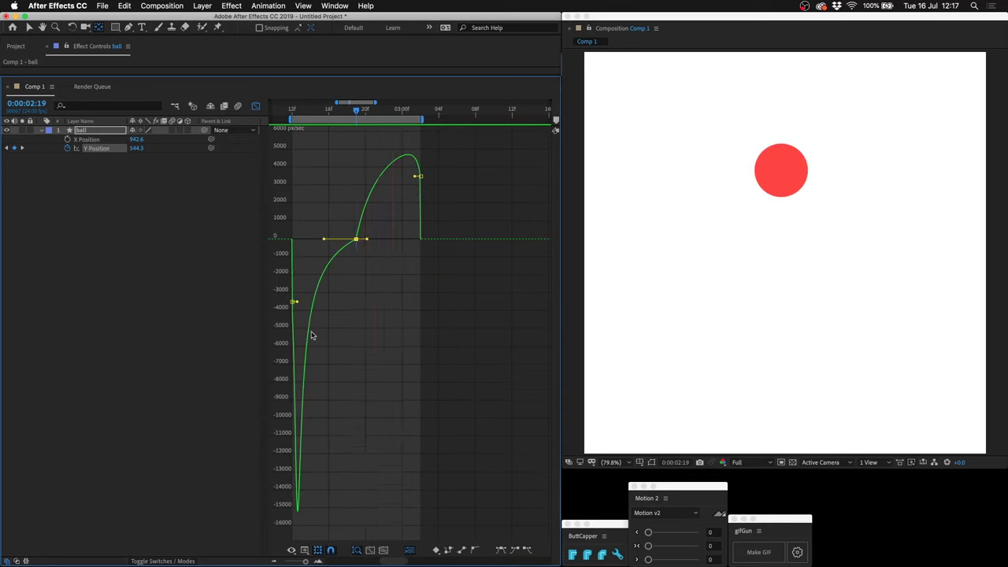
left_click_drag(367, 239, 394, 245)
key("shift+F3")
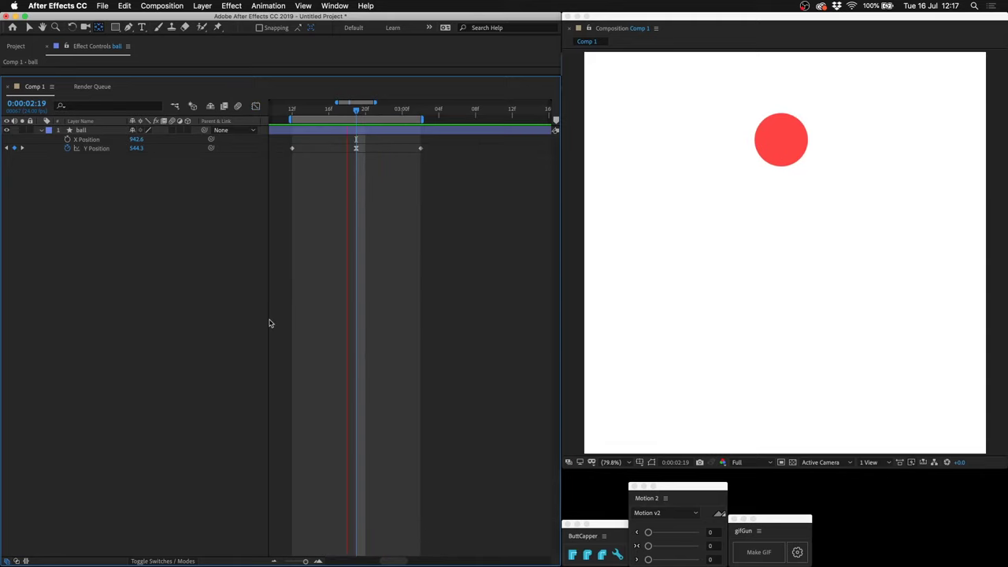
Step: Select the ball layer and step through the bounce frame by frame to examine the spacing along its motion path
left_click(113, 130)
key("space")
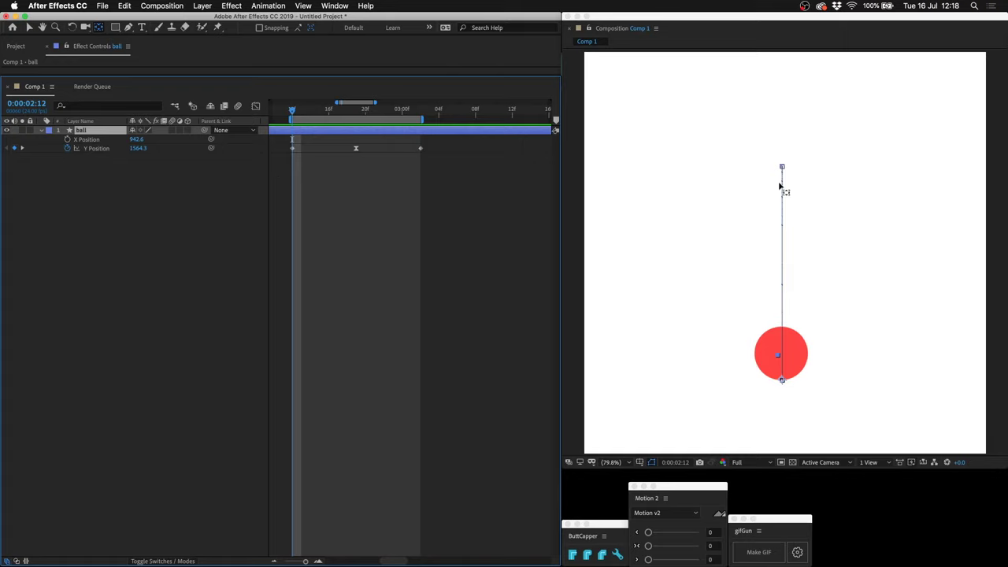
key("Page_Down")
key("Page_Down")
key("Page_Down")
key("Page_Down")
key("Page_Down")
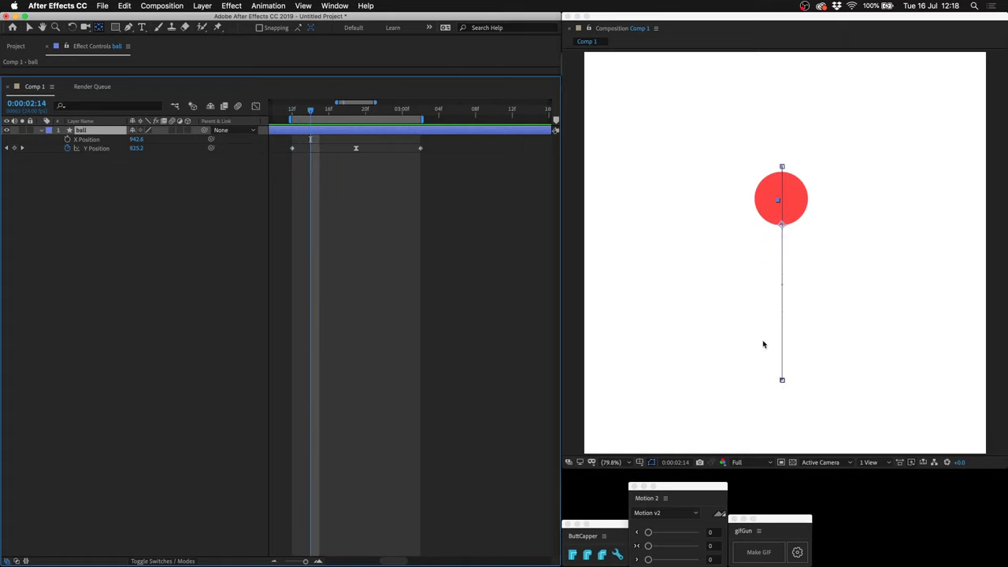
key("Page_Up")
key("Page_Up")
key("Page_Up")
key("Page_Down")
key("Page_Down")
key("Page_Down")
key("Page_Down")
key("Page_Down")
key("Page_Down")
key("Page_Down")
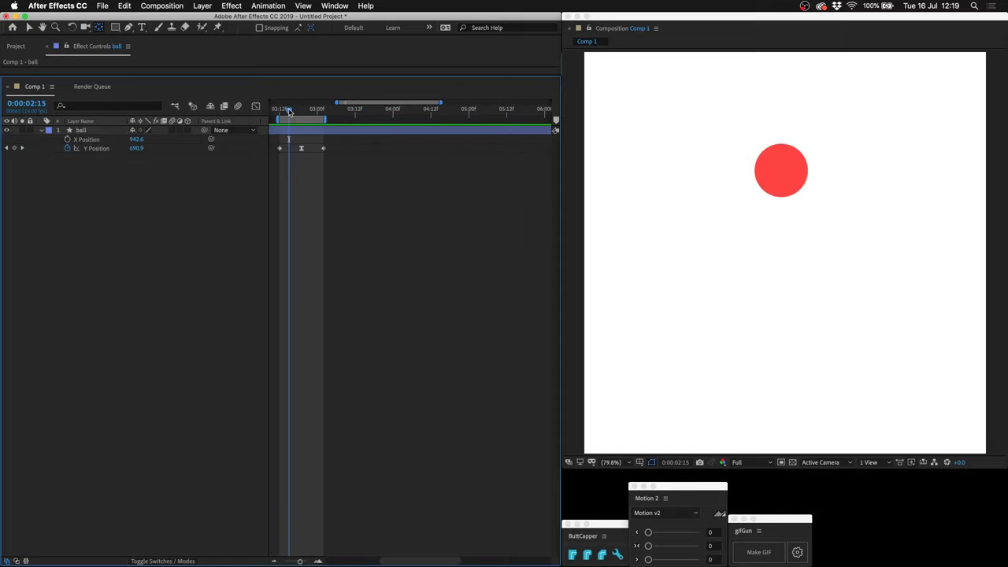
Step: Copy the three Y Position keyframes and paste them at 0:00:03:02, on the last keyframe, to add a second bounce
left_click(323, 111)
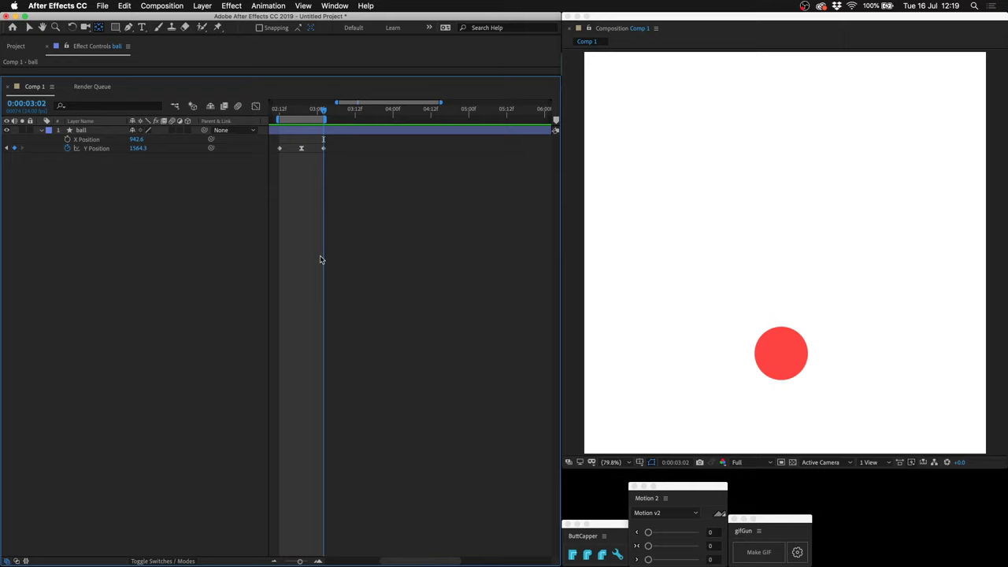
scroll(321, 259, "left", 1)
key("Page_Up")
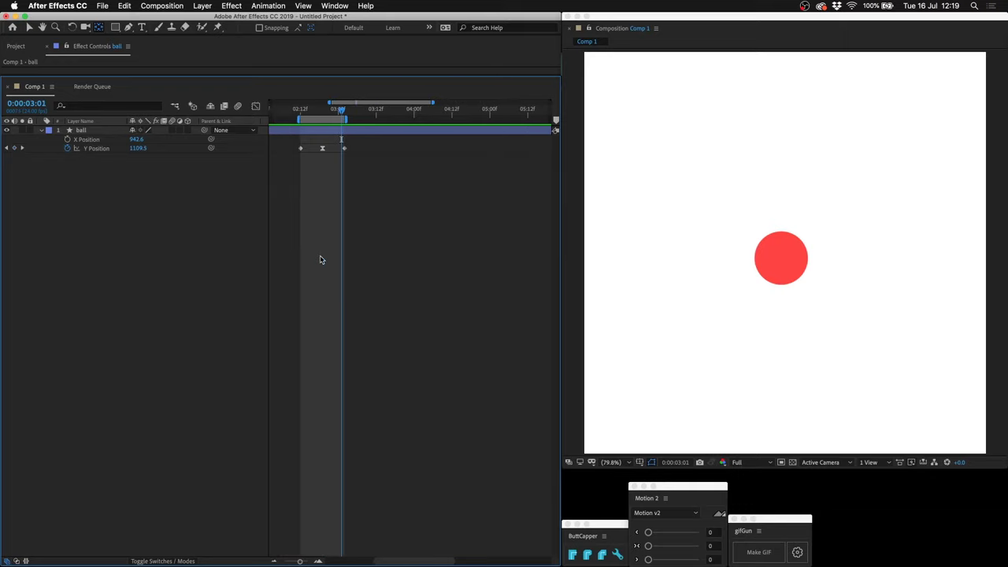
key("Page_Down")
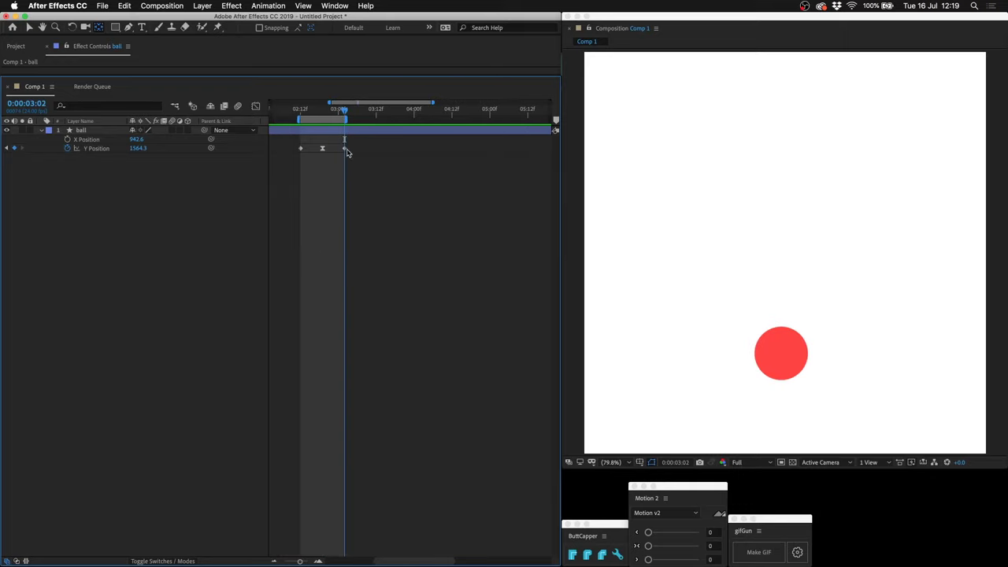
left_click_drag(356, 146, 284, 164)
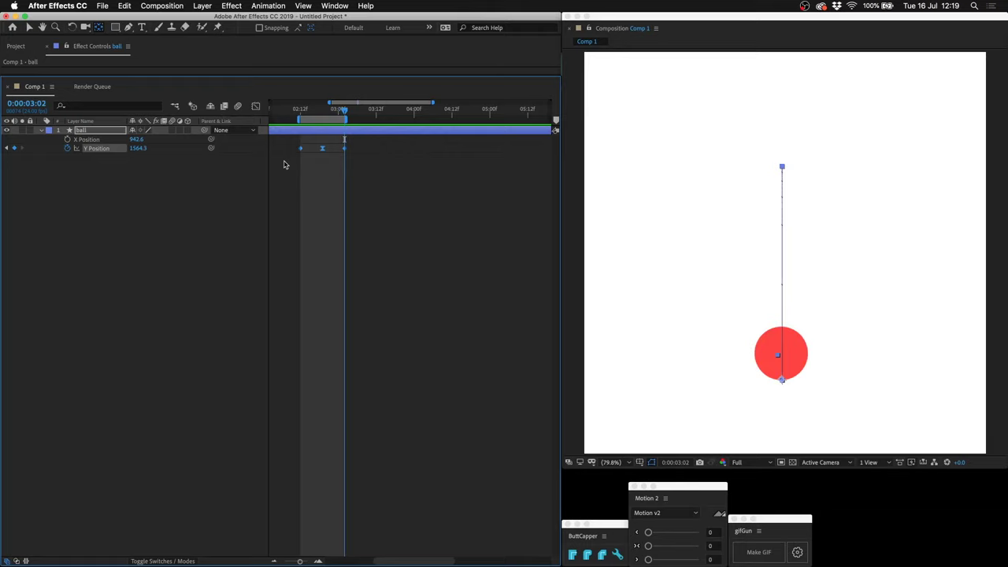
key("super+v")
Step: Copy all five Y Position keyframes and paste them at 0:00:03:16 and again at 0:00:04:20
left_click(387, 112)
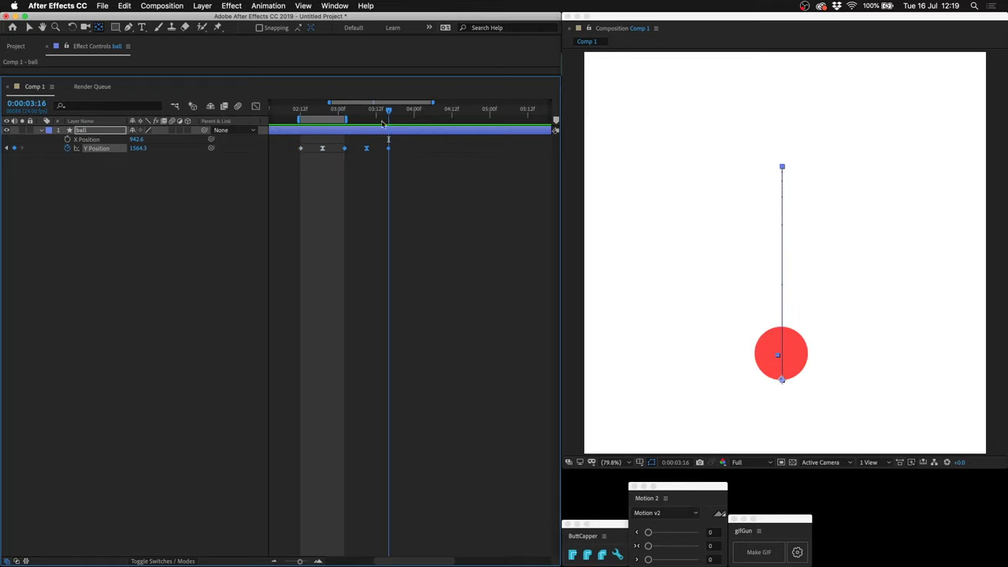
key("Page_Down")
key("Page_Up")
left_click_drag(399, 143, 363, 168)
scroll(363, 168, "right", 3)
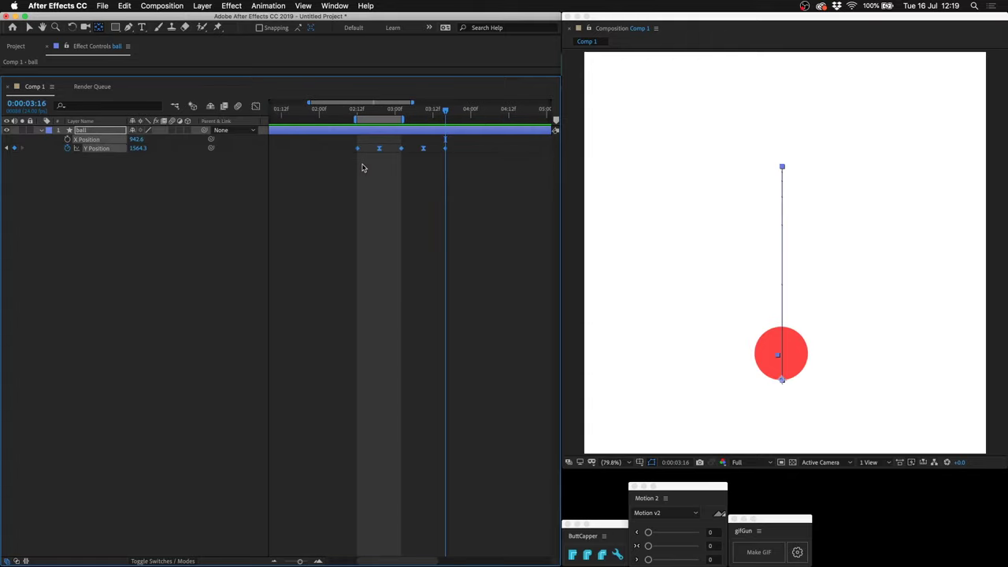
scroll(450, 207, "right", 2)
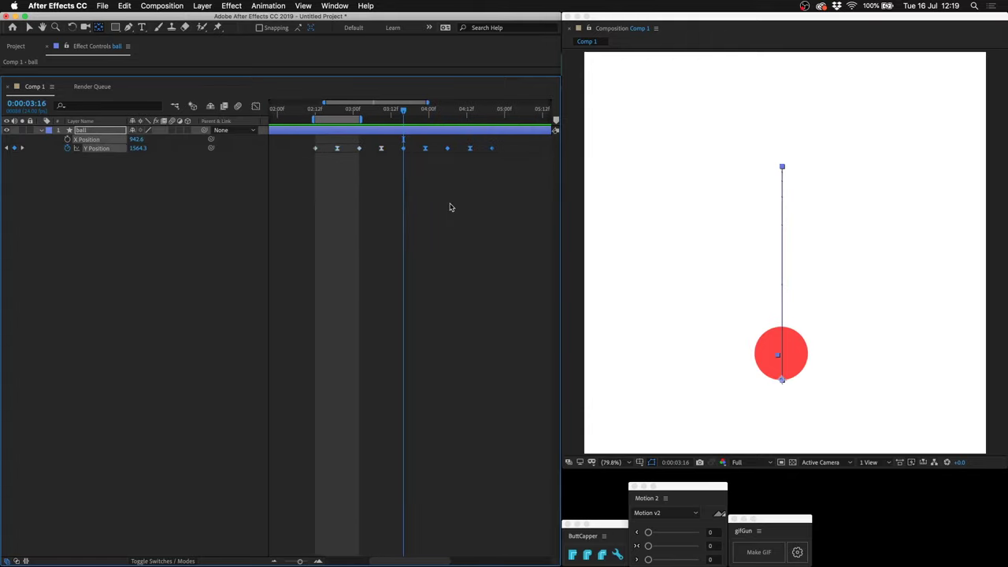
left_click(492, 110)
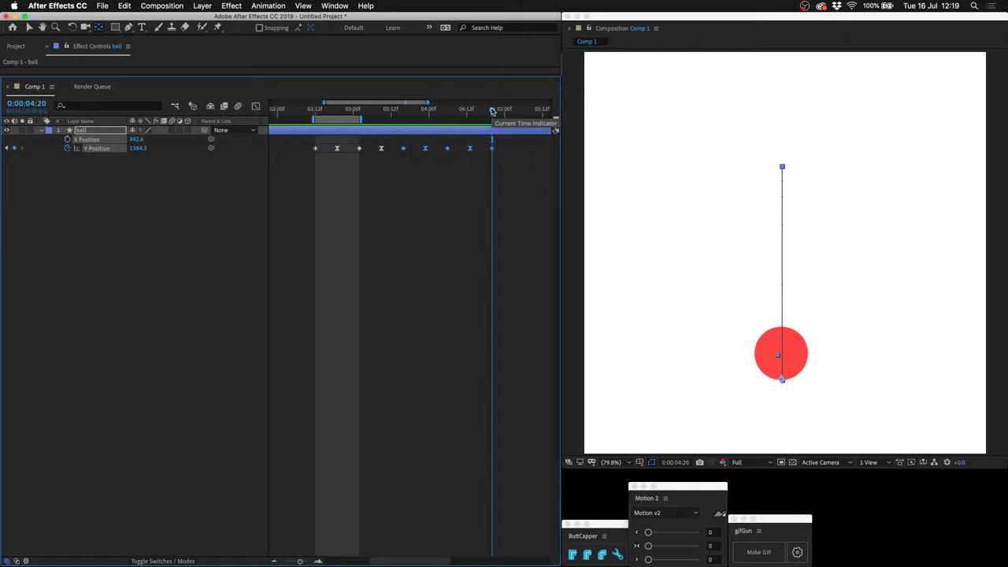
key("cmd+v")
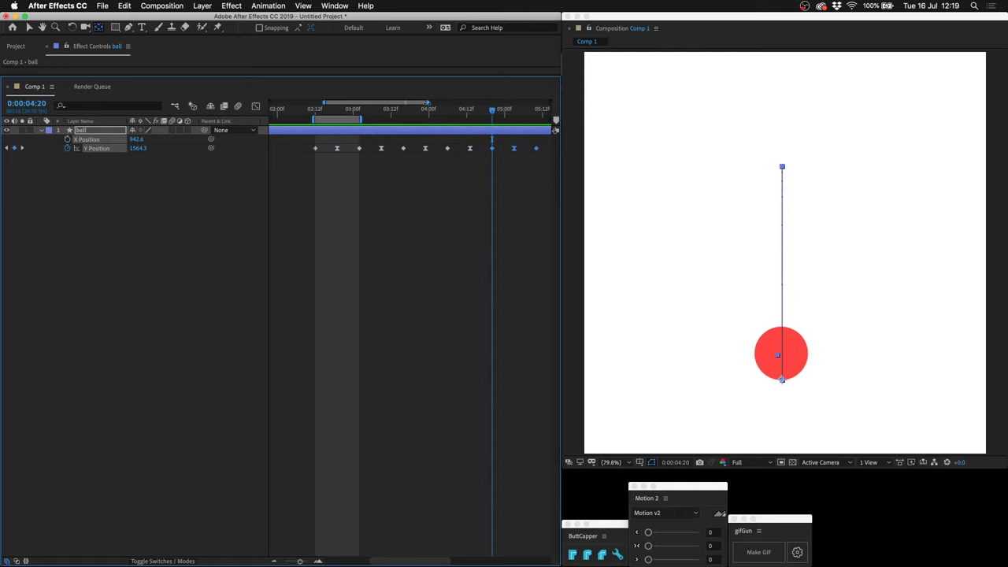
Step: Extend the end of the work area to 0:00:06:17 and preview the repeated bounces
left_click_drag(427, 103, 518, 114)
left_click(480, 110)
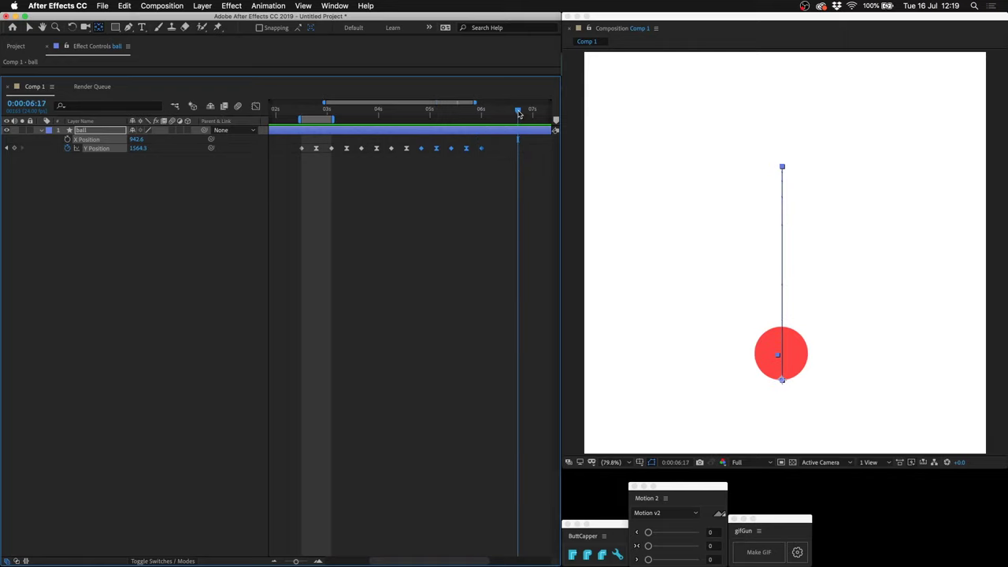
key("n")
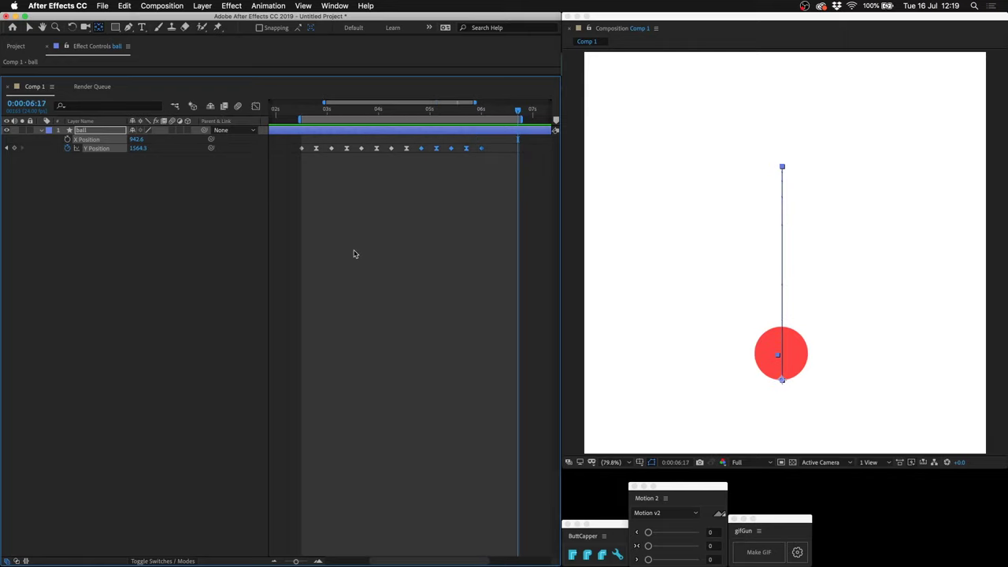
left_click(354, 253)
key("space")
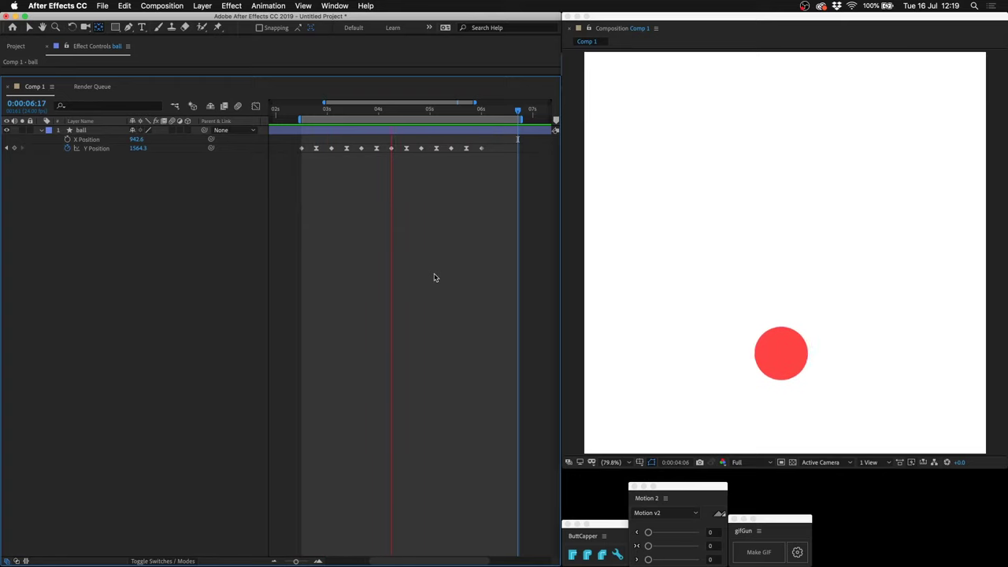
Step: Keyframe X Position at -557.4 at 0:00:02:12 and at 942.6 at 0:00:06:12 so the ball travels in from off-screen
left_click(301, 112)
left_click(68, 140)
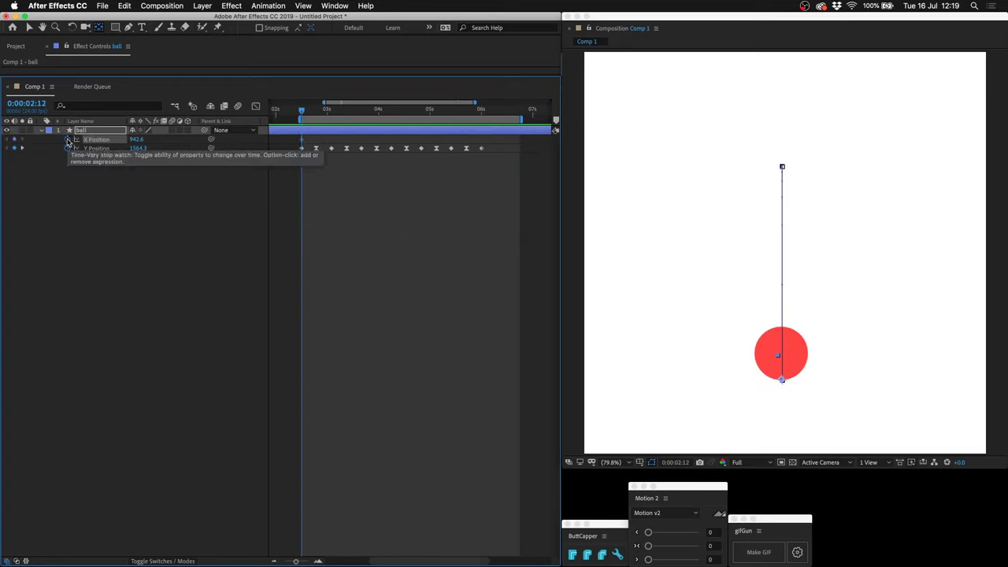
left_click(68, 140)
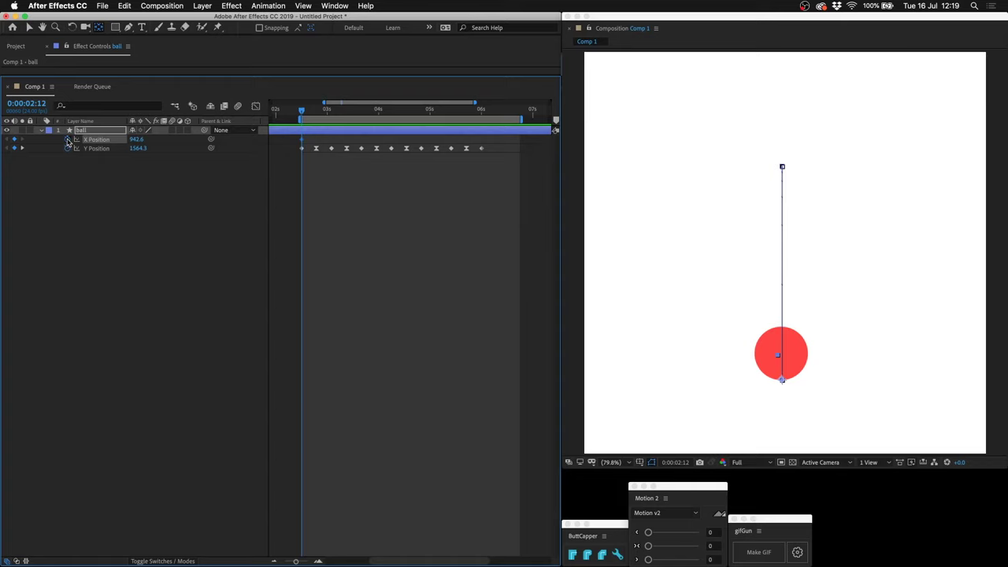
left_click(312, 106)
left_click(506, 115)
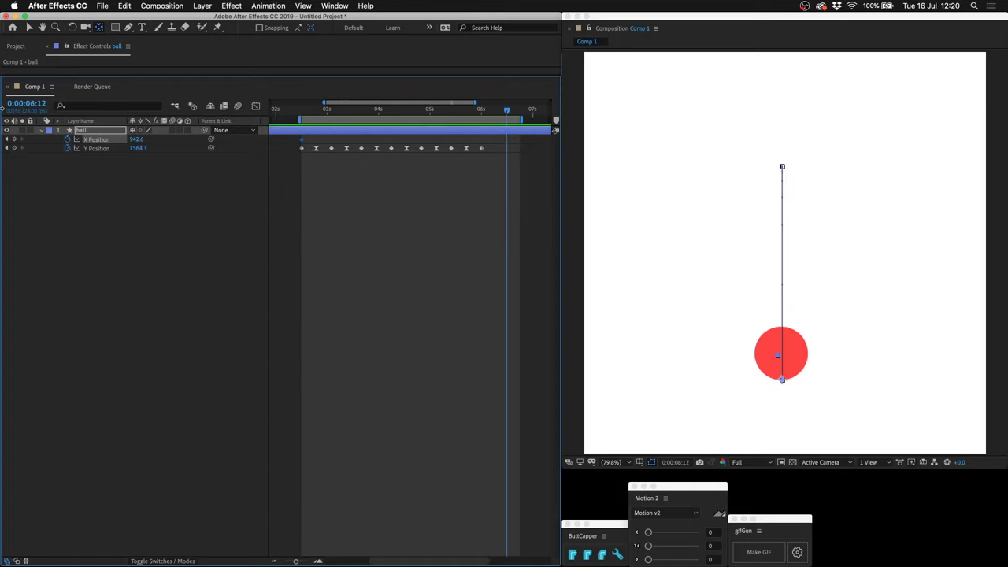
left_click(14, 142)
left_click(302, 143)
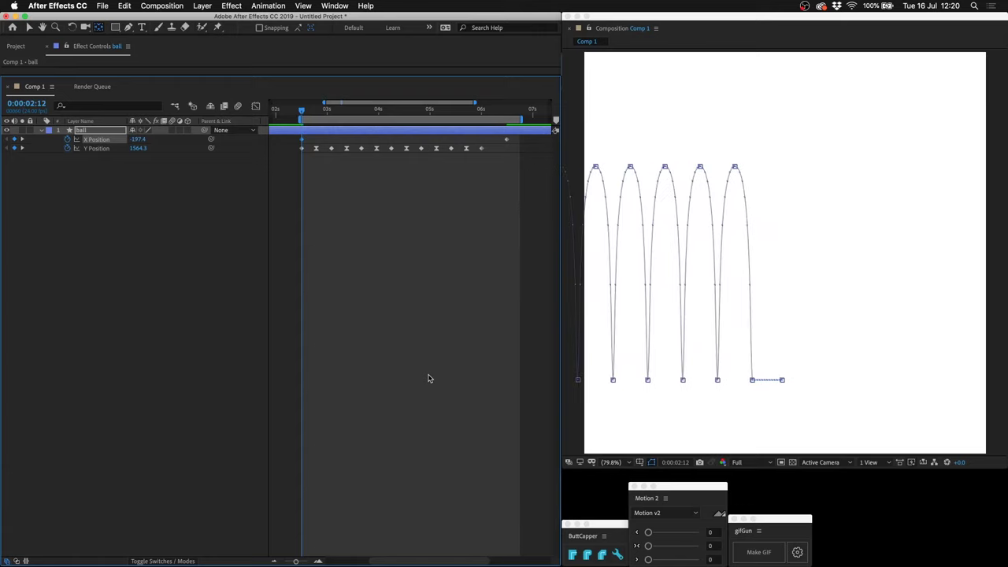
Step: Apply Easy Ease In to the last X Position keyframe and preview the ball's travel
right_click(507, 142)
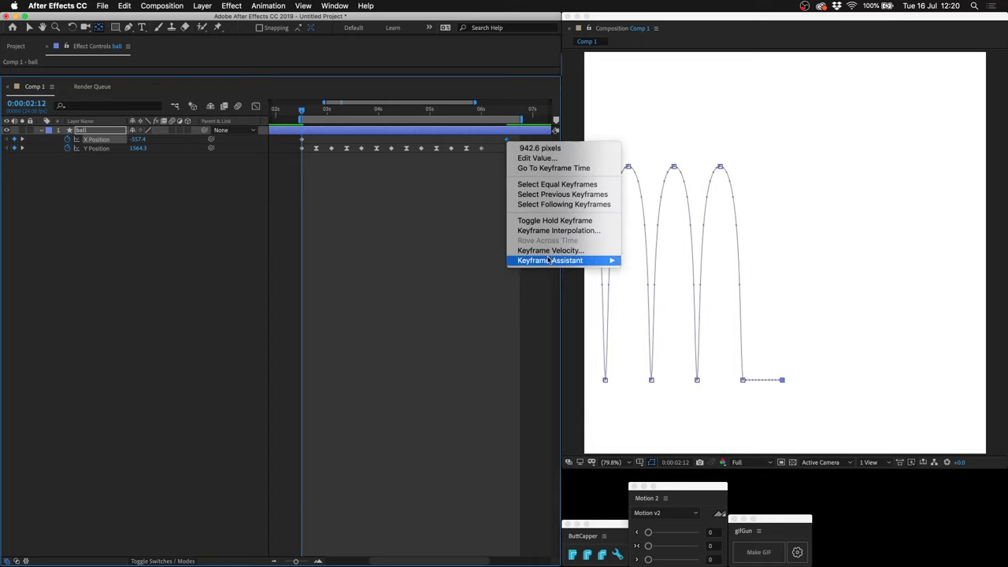
mouse_move(551, 260)
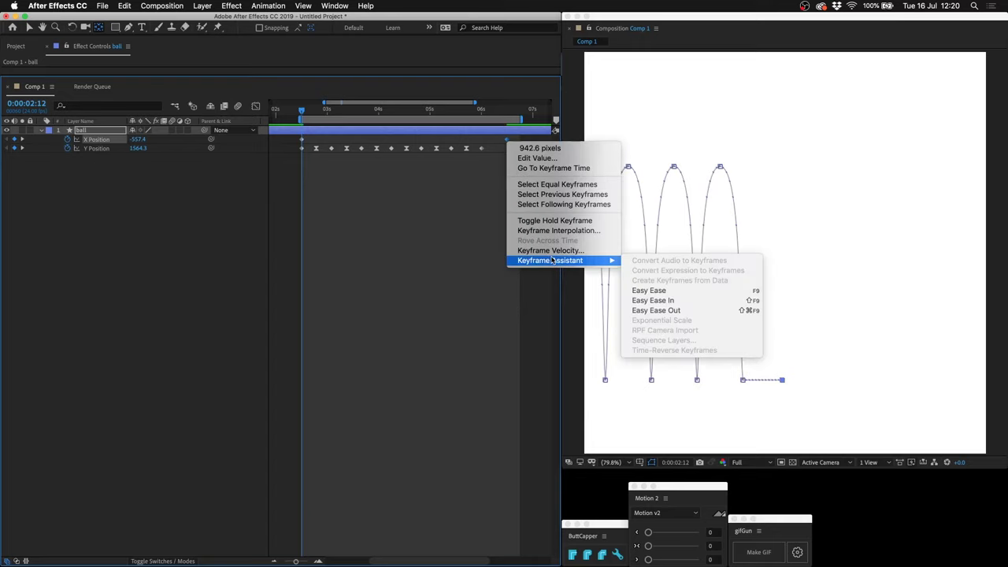
left_click(653, 300)
key("space")
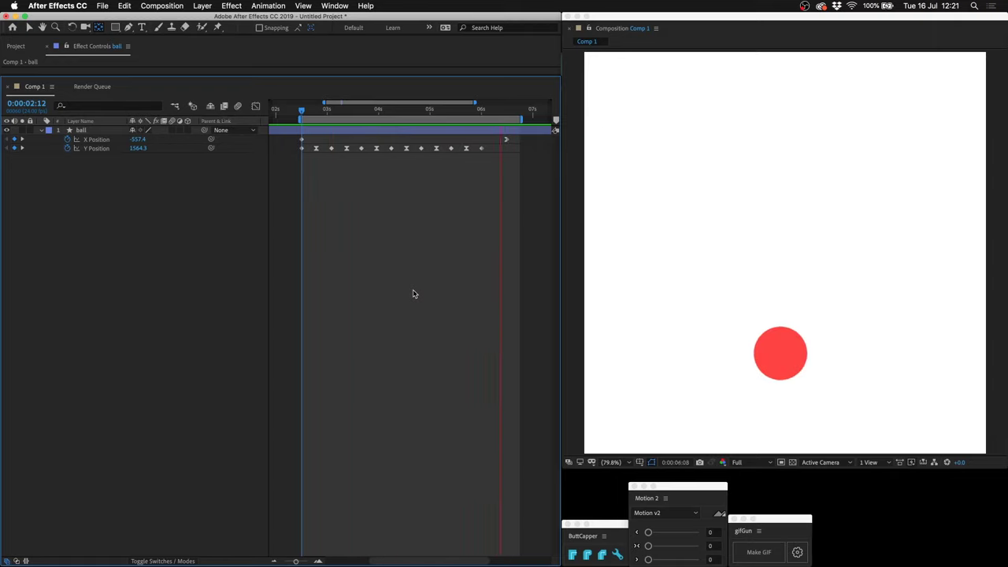
key("space")
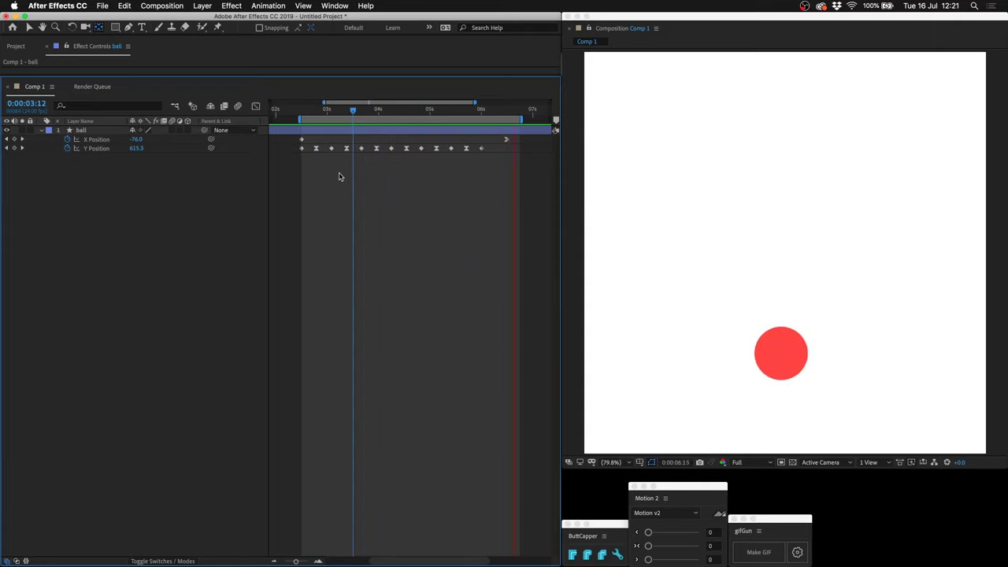
Step: Select the top-of-bounce Y Position keyframes from the second bounce at 0:00:03:09 onward and lower them to 1069.3
left_click(349, 111)
key("j")
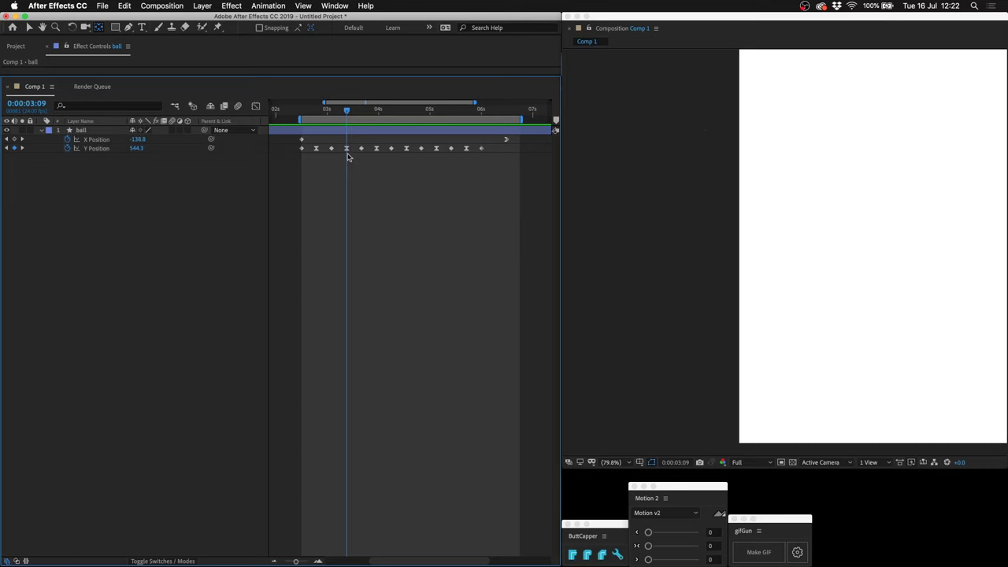
left_click(347, 149)
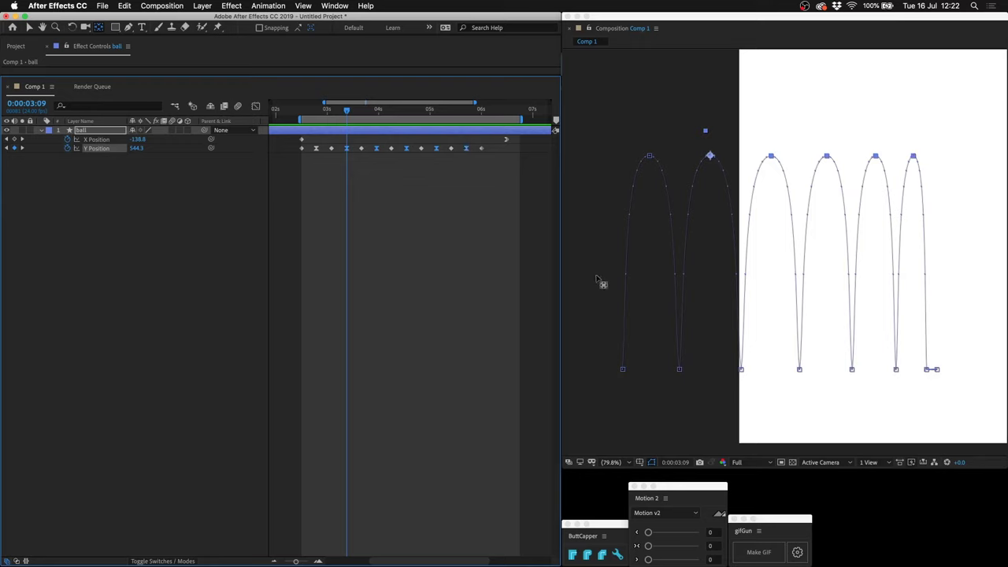
key("shift+Down")
key("shift+Down")
key("shift+Down")
key("shift+Down")
key("shift+Down")
key("shift+Down")
key("shift+Down")
key("shift+Down")
key("shift+Down")
key("shift+Down")
key("shift+Down")
key("shift+Down")
key("shift+Down")
key("shift+Down")
key("shift+Down")
key("shift+Down")
key("shift+Down")
key("shift+Down")
key("shift+Down")
key("shift+Down")
key("shift+Down")
key("shift+Down")
key("shift+Down")
key("shift+Down")
key("shift+Down")
key("shift+Down")
key("shift+Down")
key("shift+Down")
key("shift+Down")
key("shift+Down")
key("shift+Down")
key("shift+Down")
key("shift+Down")
key("shift+Down")
key("shift+Down")
key("shift+Down")
key("shift+Down")
key("shift+Down")
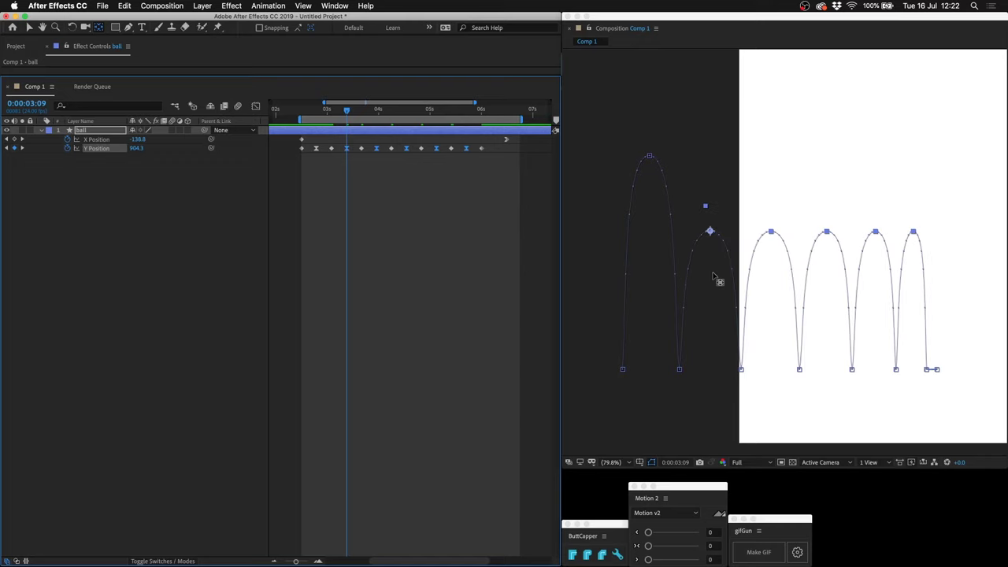
left_click_drag(713, 274, 712, 270)
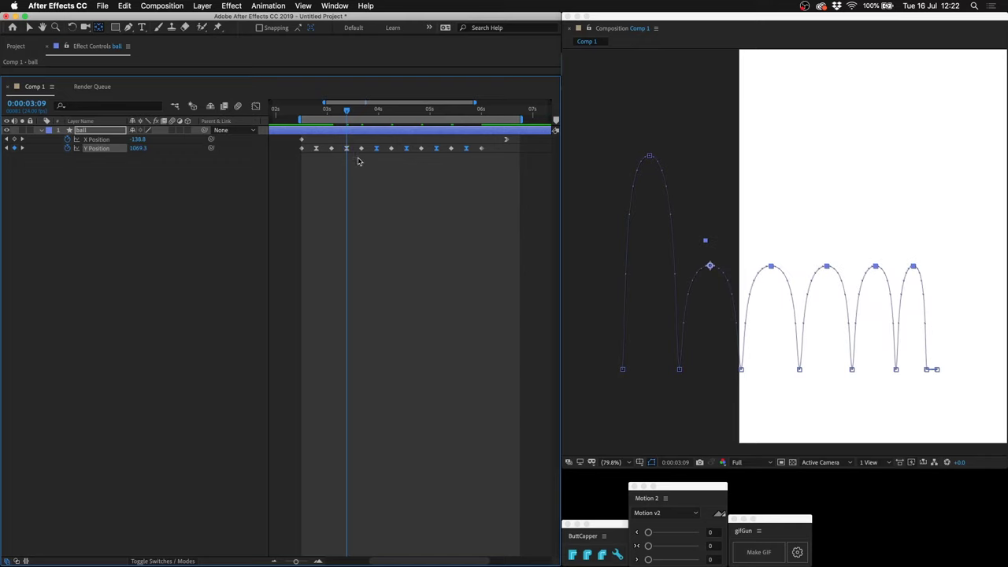
Step: Lower the top-of-bounce Y Position keyframes from the third bounce onward to 1333.3, leaving out the second bounce
left_click(377, 112)
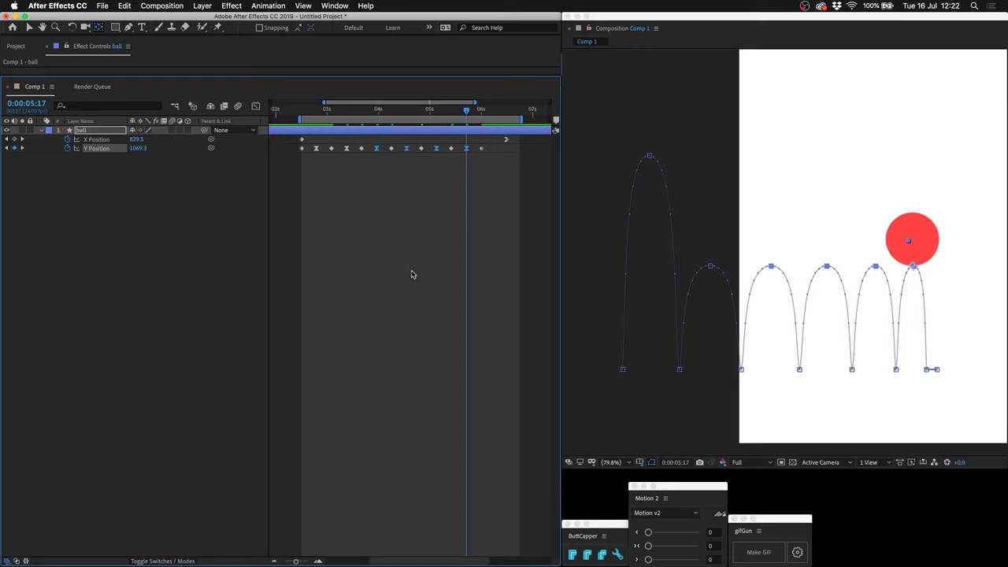
key("shift+Down")
key("shift+Down")
key("shift+Down")
key("shift+Down")
key("shift+Down")
key("shift+Down")
key("shift+Down")
key("shift+Down")
key("shift+Down")
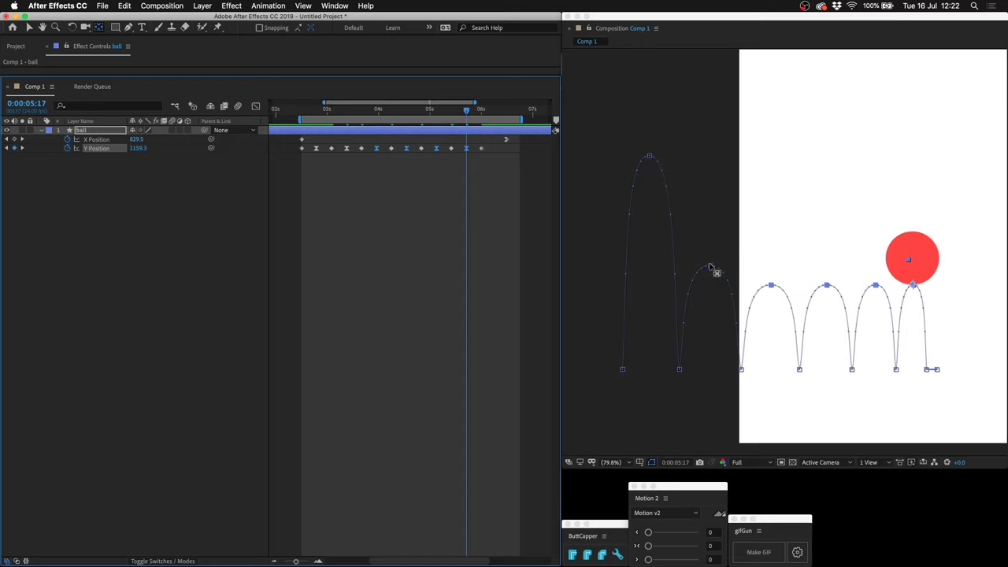
key("shift+Down")
key("shift+Down")
key("shift+Down")
key("shift+Down")
key("shift+Down")
key("shift+Down")
key("shift+Down")
key("shift+Down")
key("shift+Down")
key("shift+Down")
key("shift+Down")
key("shift+Down")
key("shift+Down")
key("shift+Down")
key("shift+Down")
key("shift+Down")
key("shift+Down")
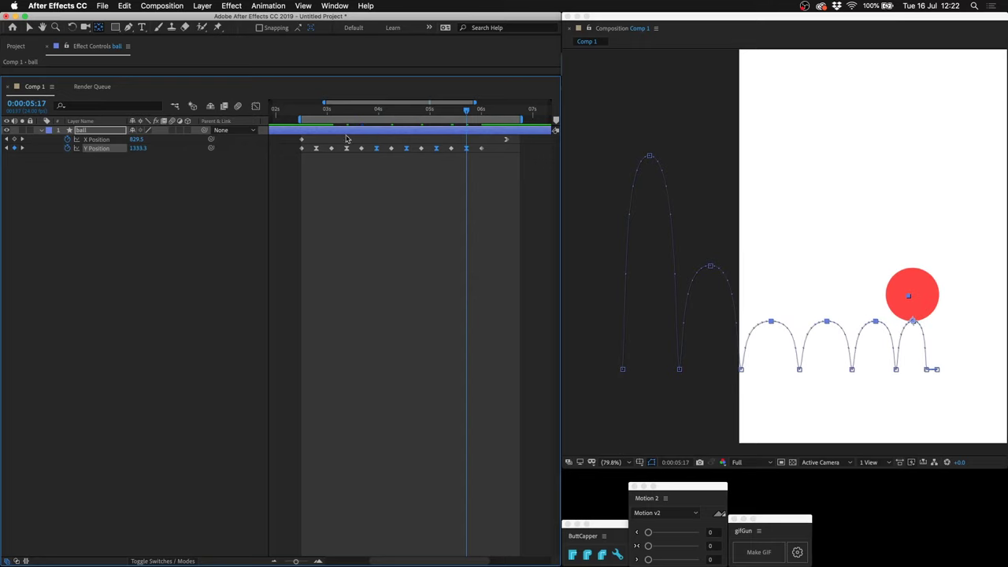
Step: Leave out the third bounce's peak keyframe and lower the peak Y Position keyframes from the fourth bounce onward to 1453.3
left_click(377, 148, "shift")
key("shift+Down")
key("shift+Down")
key("shift+Down")
key("shift+Down")
key("shift+Down")
key("shift+Down")
key("shift+Down")
key("shift+Down")
key("shift+Down")
key("shift+Down")
key("shift+Down")
key("shift+Down")
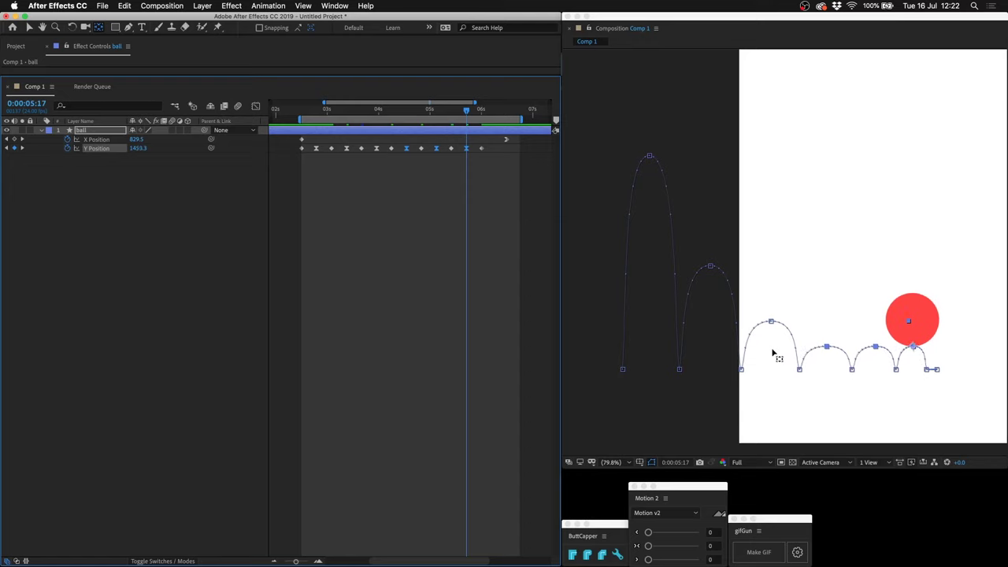
Step: Leave out the fourth bounce's peak keyframe and lower the peak Y Position keyframes of the last two bounces to 1519.3
left_click(405, 148, "shift")
key("shift+Down")
key("shift+Down")
key("shift+Down")
key("shift+Down")
key("shift+Down")
key("shift+Down")
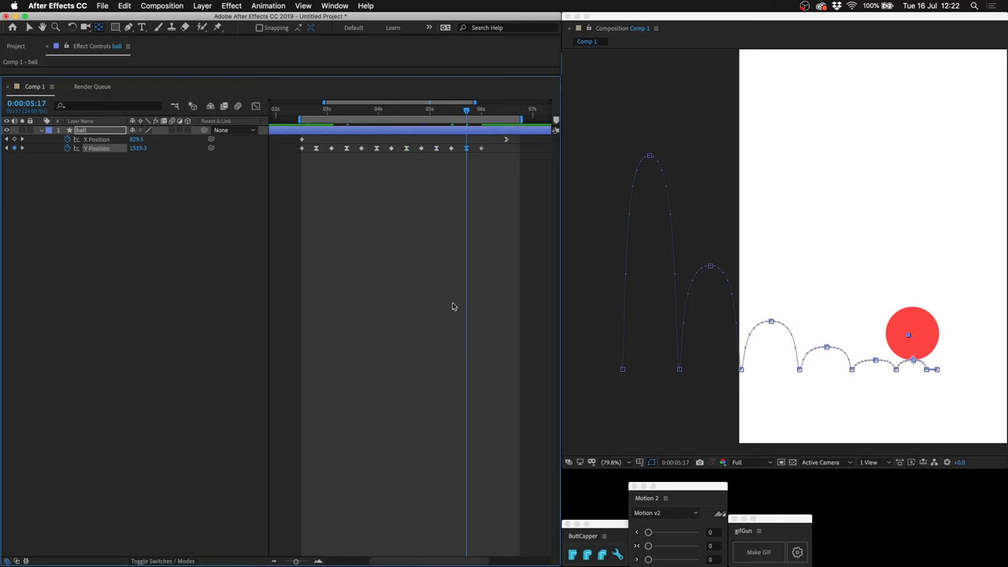
Step: Fine-tune the final bounce's peak Y Position keyframe to 1555.3 and preview the animation
key("shift+Down")
key("shift+Down")
key("shift+Down")
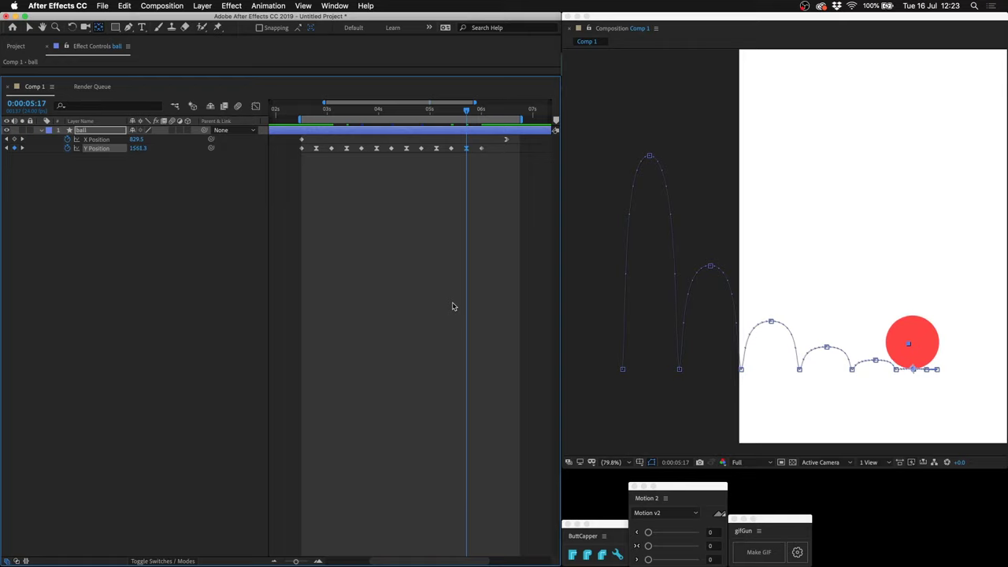
key("Up")
key("Up")
key("Up")
key("Up")
key("Up")
key("Down")
key("Down")
key("Down")
key("Down")
key("Down")
key("Down")
key("Down")
key("Down")
key("Down")
key("Down")
key("Up")
key("Up")
key("Up")
key("Up")
key("Up")
key("Up")
key("Up")
key("Up")
left_click(429, 256)
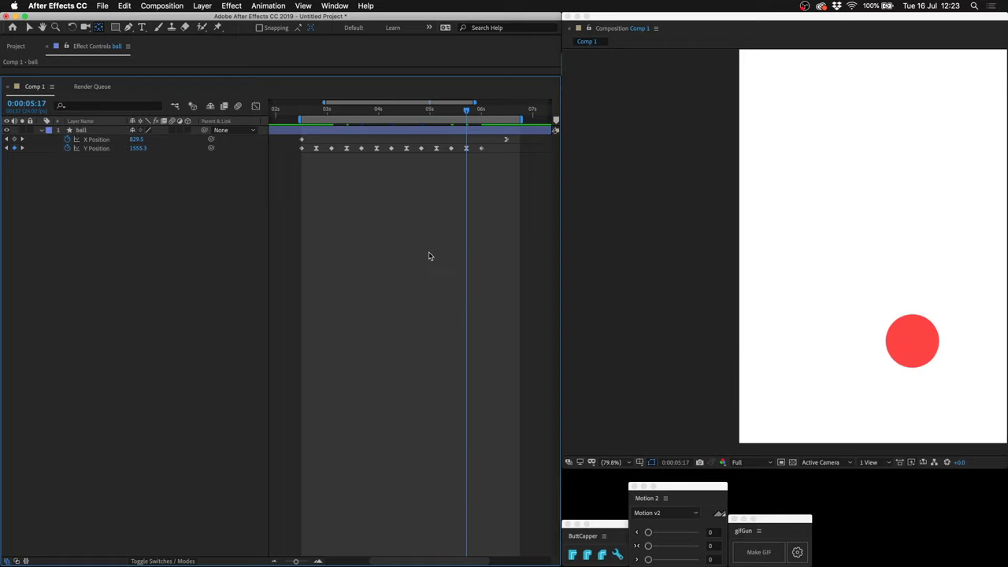
key("space")
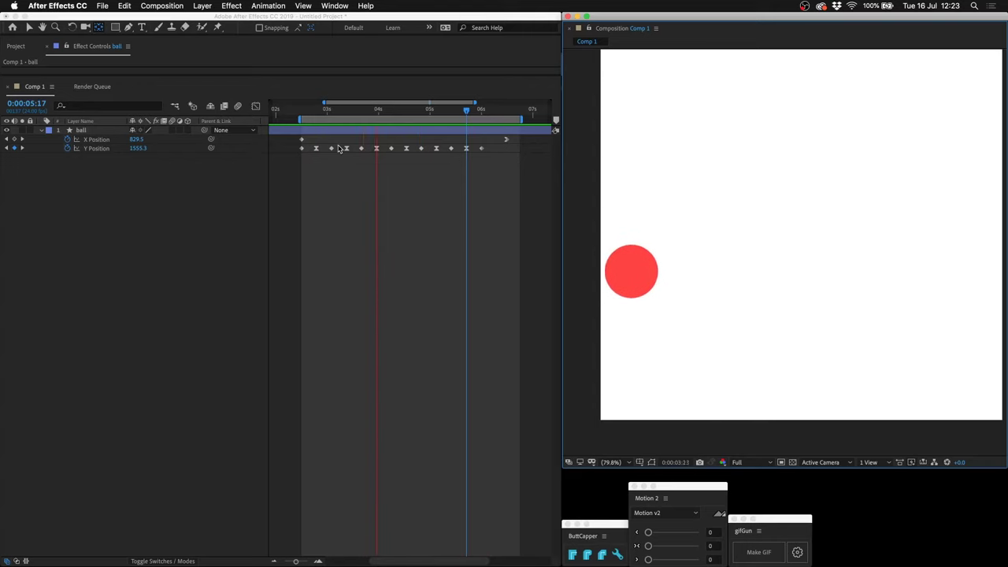
Step: Shorten the second and third bounces by moving successive groups of Y Position keyframes earlier, starting from the second bounce's peak
left_click_drag(338, 148, 510, 184)
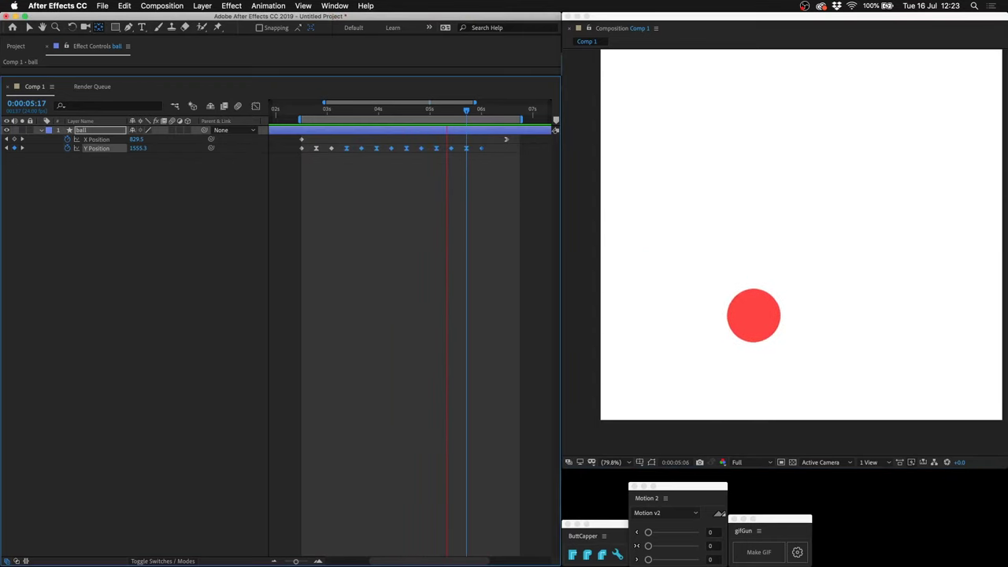
left_click_drag(403, 150, 539, 181)
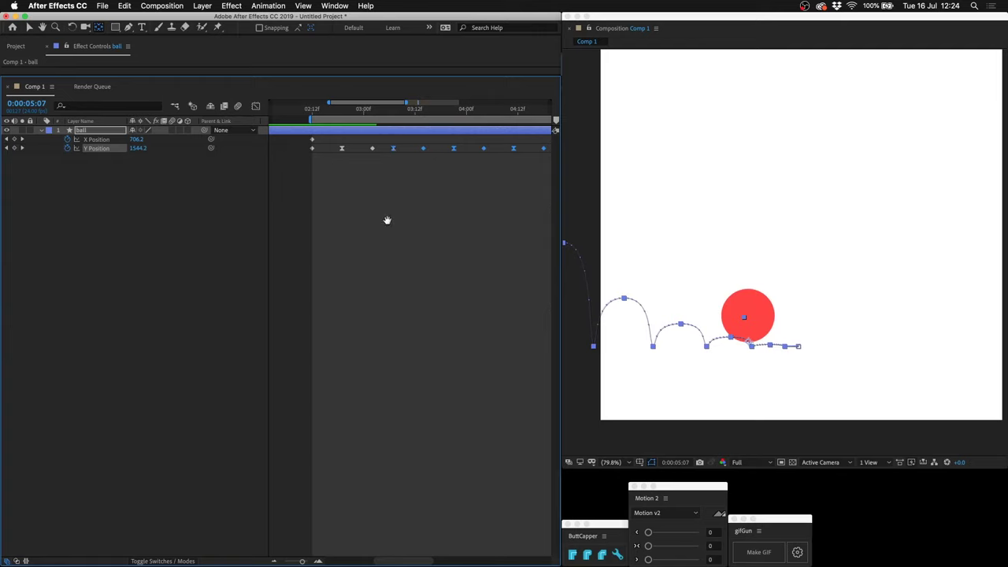
key("minus")
key("minus")
key("alt+Left")
left_click_drag(382, 142, 526, 182)
key("alt+Left")
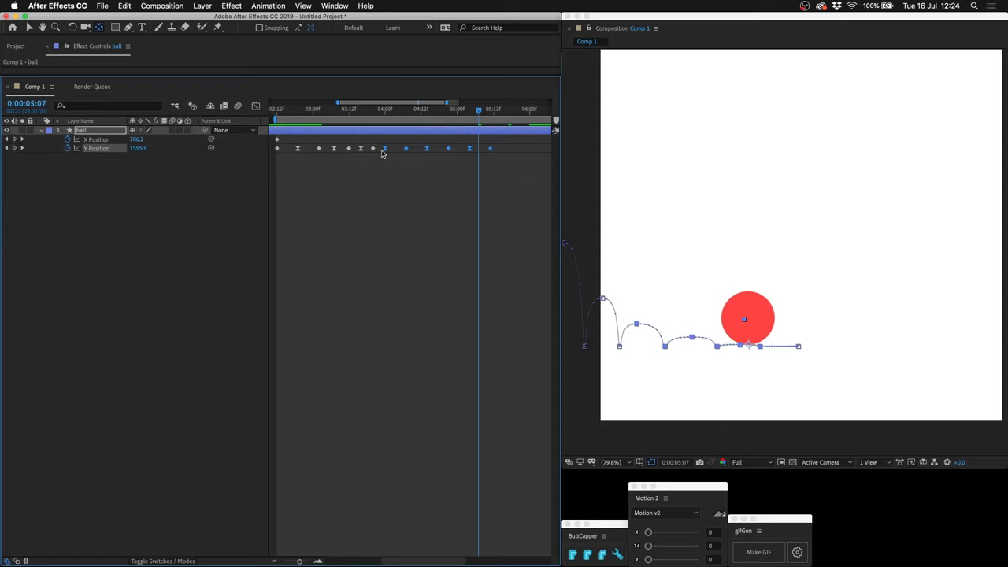
Step: Move all Y Position keyframes after the fourth bounce's peak four frames earlier
left_click_drag(391, 144, 499, 178)
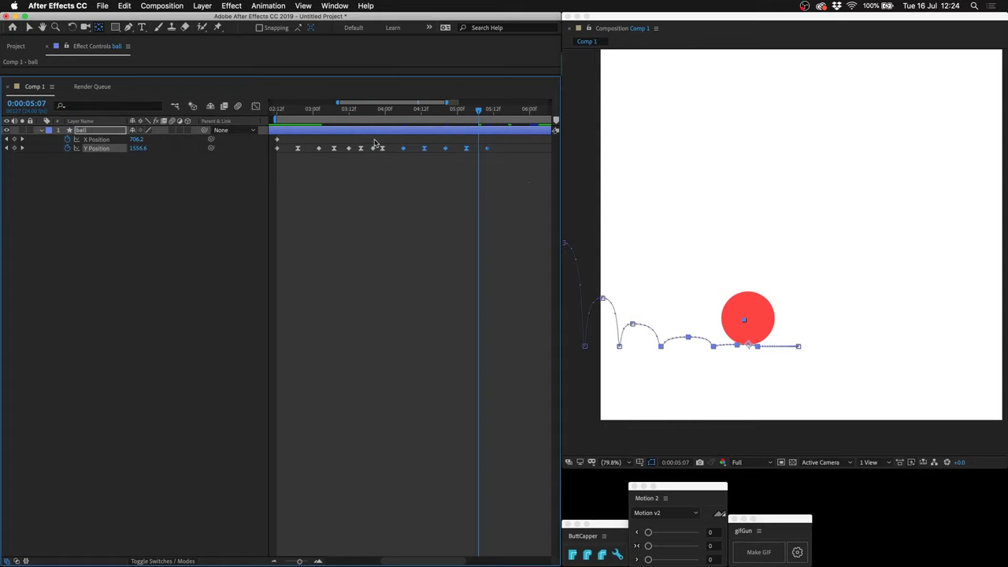
key("alt+Left")
key("alt+Left")
key("alt+Left")
key("alt+Left")
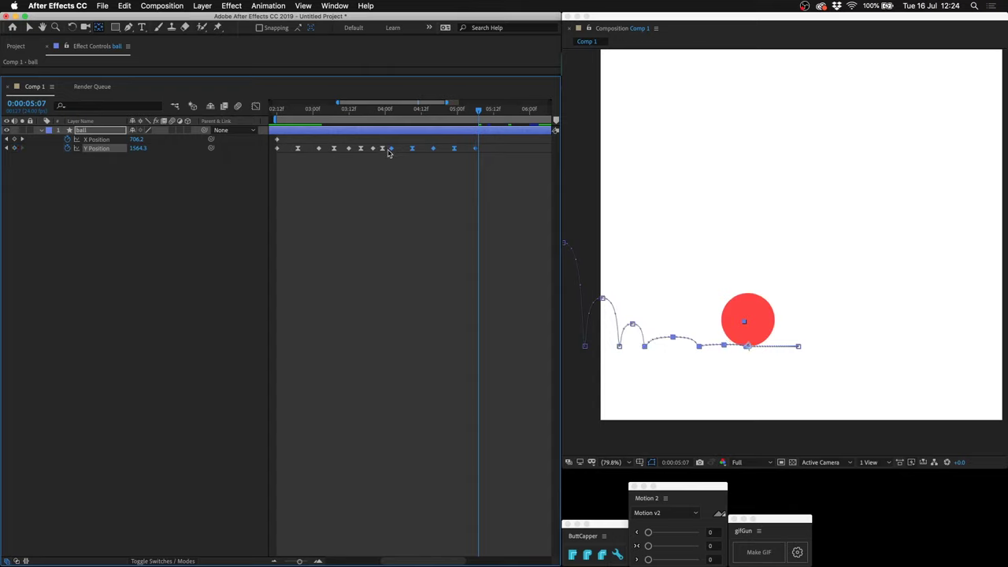
Step: Shorten the fifth bounce by moving the Y Position keyframes five frames earlier, first from its peak onward, then from its landing onward
left_click_drag(403, 144, 513, 180)
key("alt+Left")
key("alt+Left")
key("alt+Left")
key("alt+Left")
key("alt+Left")
left_click(405, 162)
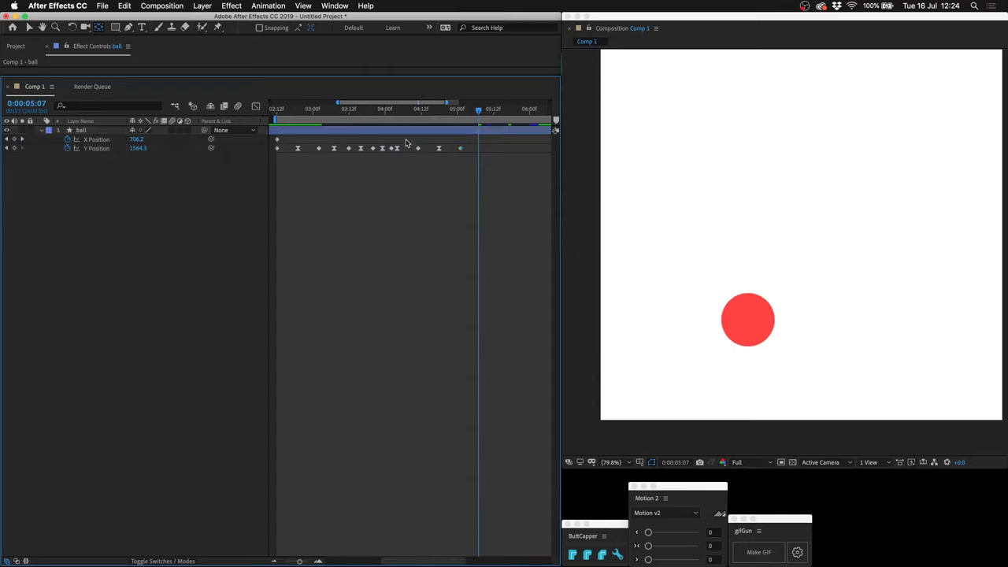
left_click_drag(405, 140, 499, 171)
key("alt+Left")
key("alt+Left")
key("alt+Left")
key("alt+Left")
key("alt+Left")
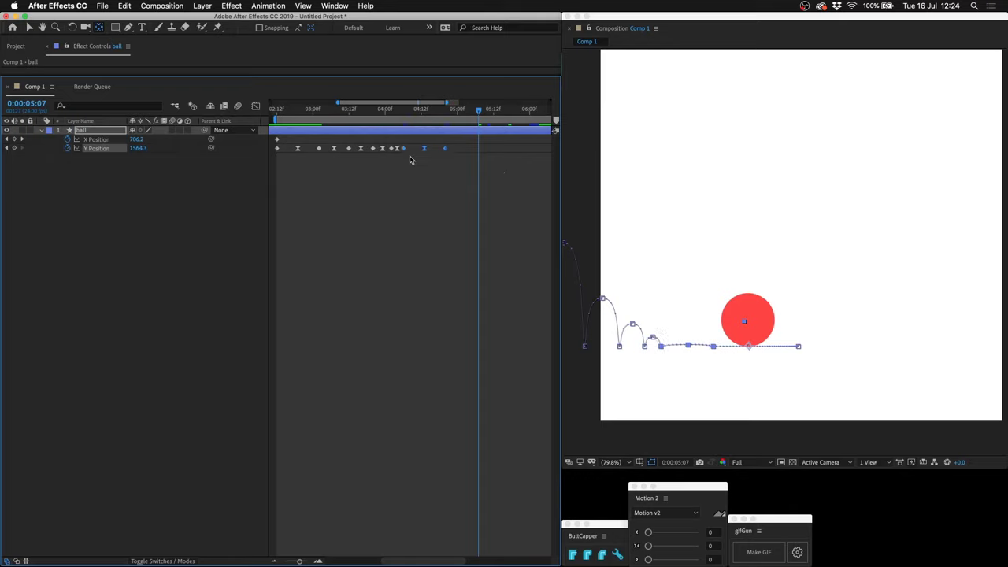
Step: Move the last bounce's Y Position keyframes earlier, close to the fifth bounce's landing, and preview the tightened timing
left_click_drag(416, 144, 477, 168)
key("alt+Left")
key("alt+Left")
key("alt+Left")
key("alt+Left")
key("alt+Left")
key("alt+Left")
key("alt+Left")
key("alt+Left")
key("alt+Left")
left_click(402, 221)
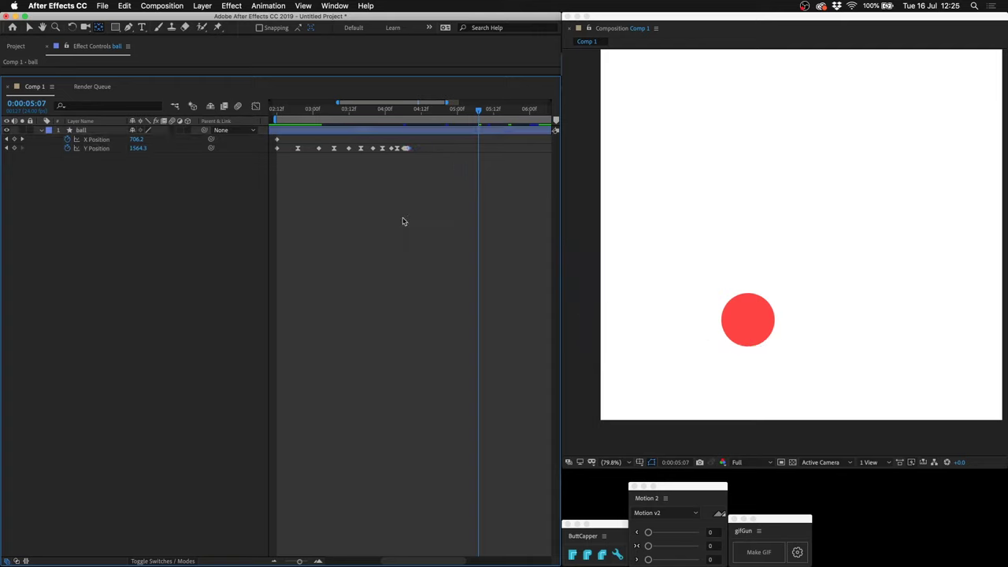
key("space")
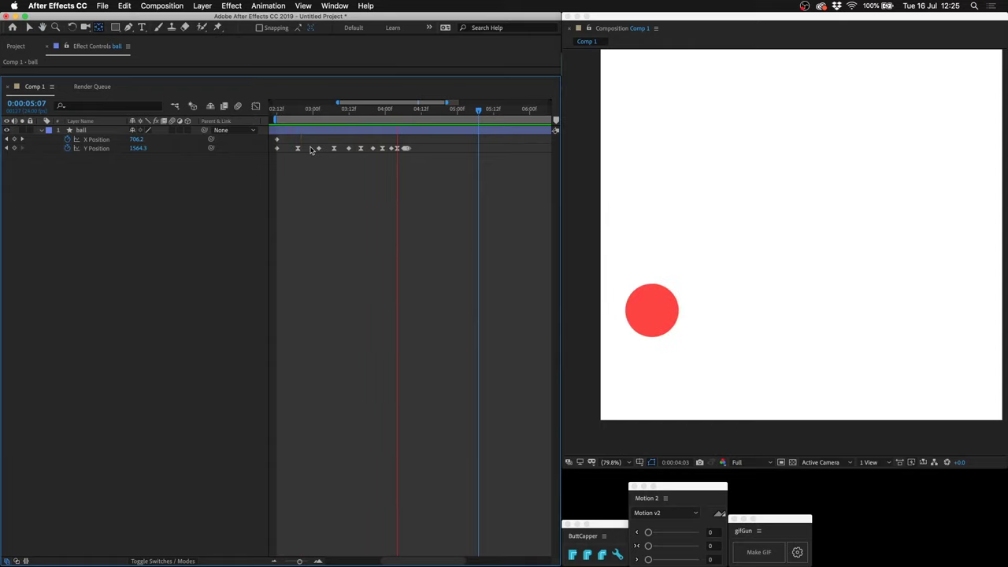
Step: Set the first X Position keyframe at 0:00:02:12 to -2.4 so the ball starts at the frame's edge
left_click(275, 111)
key("k")
left_click(277, 139)
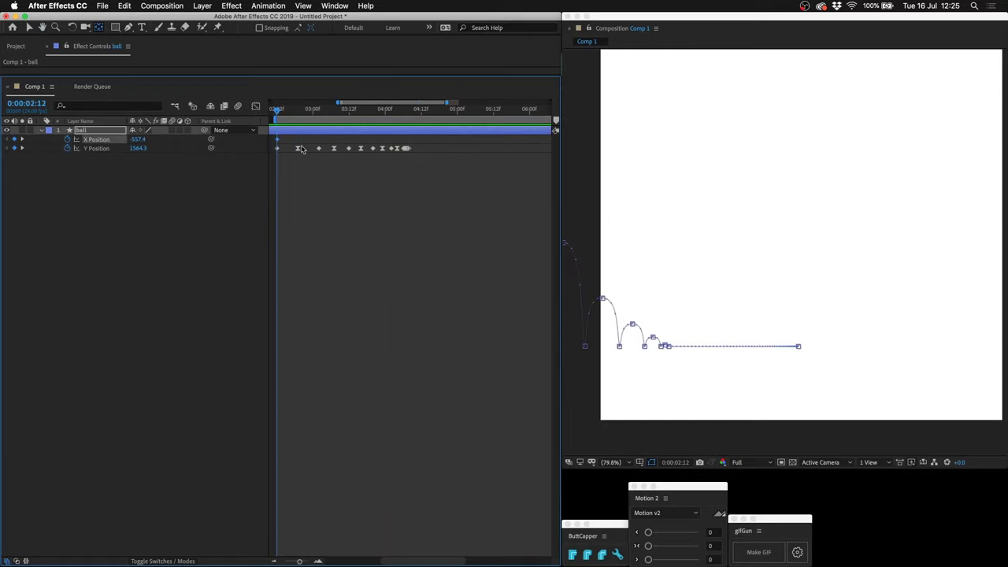
key("shift+Right")
key("shift+Right")
key("shift+Right")
key("shift+Right")
key("shift+Right")
key("shift+Right")
key("shift+Right")
key("shift+Right")
key("shift+Right")
key("shift+Right")
key("shift+Right")
key("shift+Right")
key("shift+Right")
key("shift+Right")
key("shift+Right")
key("shift+Right")
key("shift+Right")
key("shift+Right")
key("shift+Right")
key("shift+Right")
key("shift+Right")
key("shift+Right")
key("shift+Right")
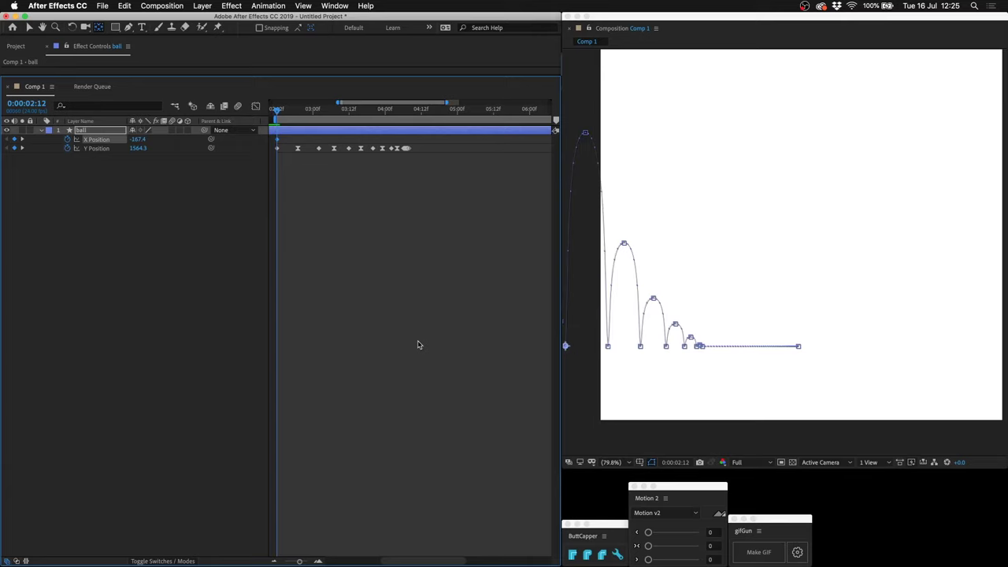
key("shift+Right")
key("Right")
key("Right")
key("Right")
key("Right")
key("Right")
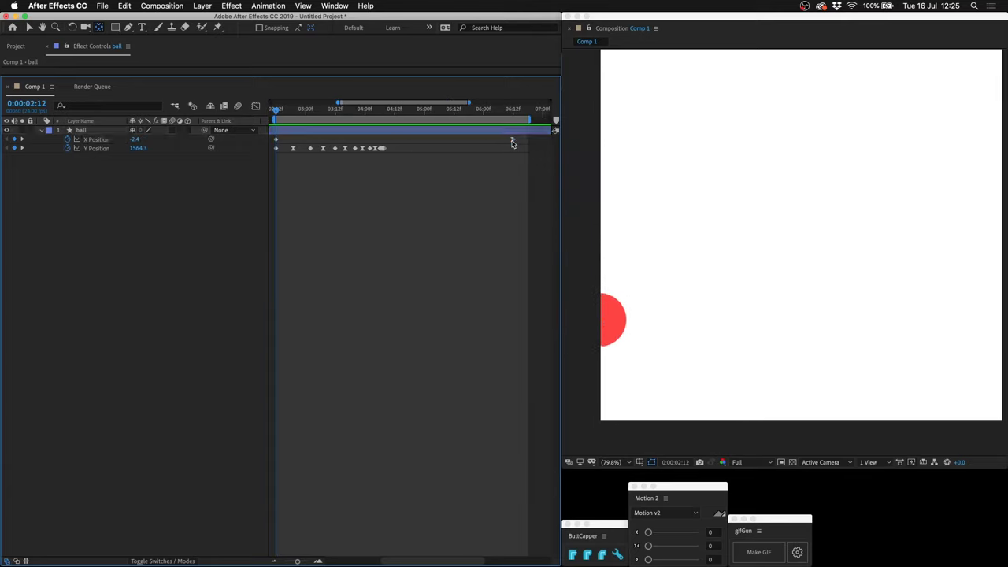
Step: Move the last X Position keyframe earlier to 0:00:04:16, just after the final bounce, and deselect everything
left_click(512, 139)
left_click_drag(512, 142, 403, 142)
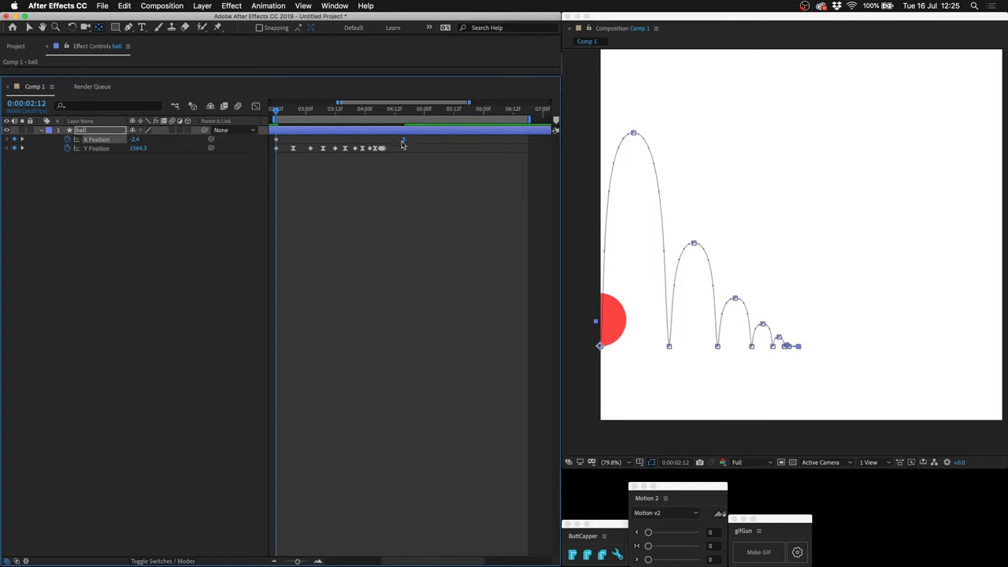
key("shift+super+a")
Step: End the work area at 0:00:04:19 and preview the bounce animation
left_click(412, 110)
key("n")
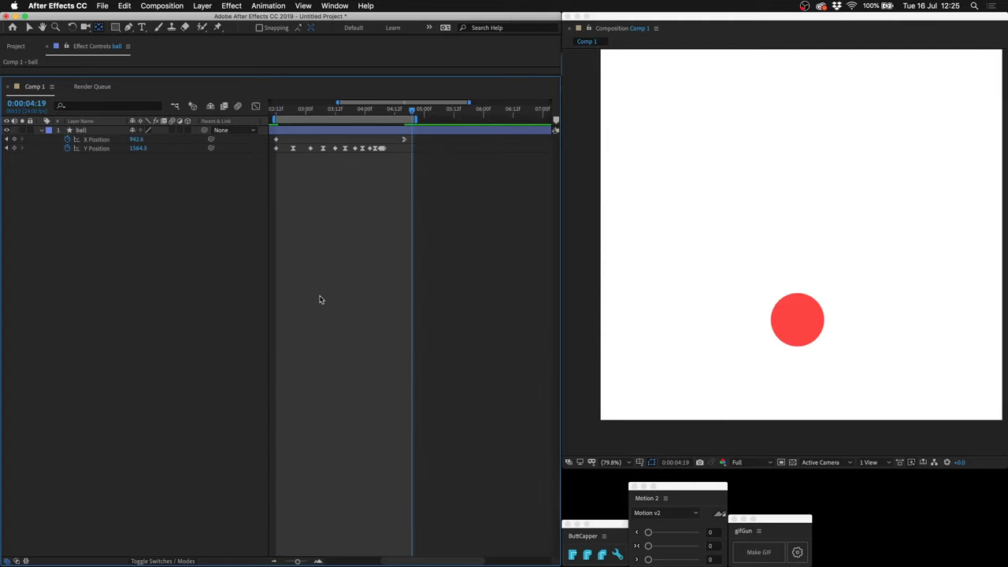
key("space")
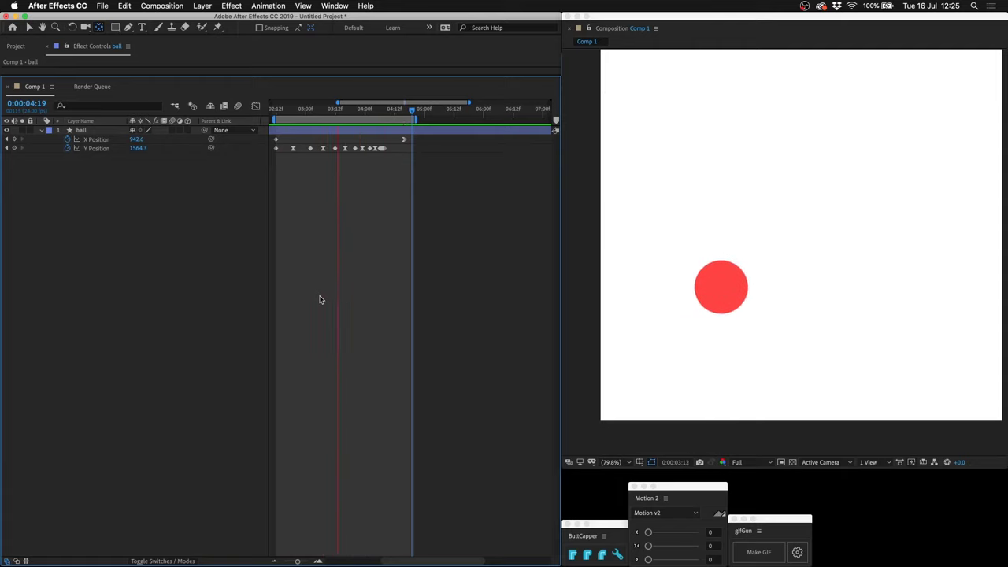
Step: Set the last X Position keyframe at 0:00:04:16 to 1382.6 so the ball travels farther across the frame
left_click(403, 140)
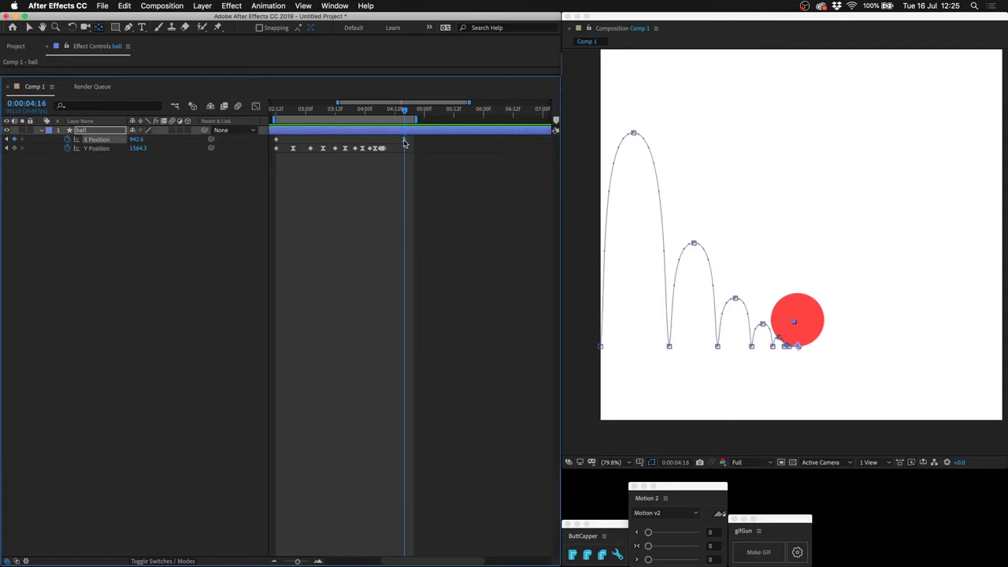
key("shift+Right")
key("shift+Right")
key("shift+Right")
key("shift+Right")
key("shift+Right")
key("shift+Right")
key("shift+Right")
key("shift+Right")
key("shift+Right")
key("shift+Right")
key("shift+Right")
key("shift+Right")
key("shift+Right")
key("shift+Right")
key("shift+Right")
key("shift+Right")
key("shift+Right")
key("shift+Right")
key("shift+Right")
key("shift+Right")
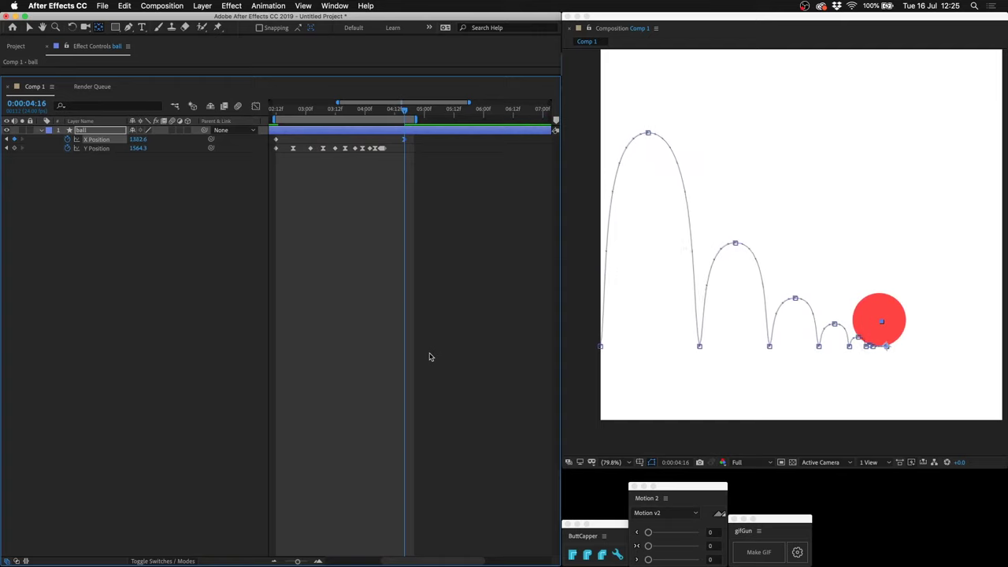
Step: Shift the ball about 180 pixels farther right at the last X Position keyframe
key("shift+Right")
key("shift+Right")
key("shift+Right")
key("shift+Right")
key("shift+Right")
key("shift+Right")
key("shift+Right")
key("shift+Right")
key("shift+Right")
key("shift+Right")
key("shift+Right")
key("shift+Right")
key("shift+Right")
key("shift+Right")
key("shift+Right")
key("shift+Right")
key("shift+Right")
key("shift+Right")
Step: Set the first X Position keyframe at 0:00:02:12 to -284.4 so the ball starts outside the frame, and preview the animation
left_click(276, 140)
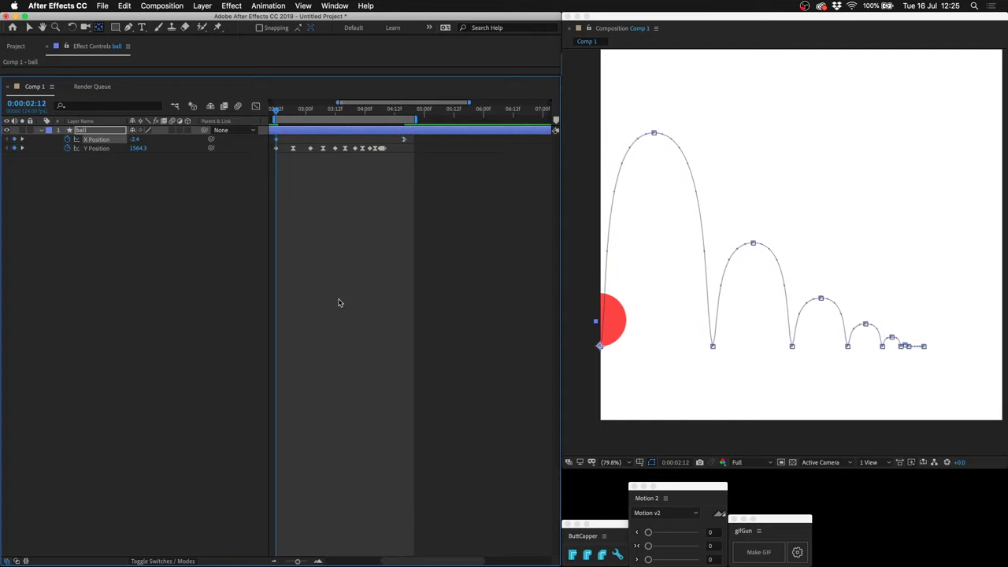
key("shift+Left")
key("shift+Left")
key("shift+Left")
key("shift+Left")
key("shift+Left")
key("shift+Left")
key("shift+Left")
key("shift+Left")
key("shift+Left")
key("shift+Left")
key("shift+Left")
key("shift+Left")
key("shift+Left")
key("shift+Left")
key("shift+Left")
key("shift+Left")
key("shift+Left")
key("shift+Left")
key("shift+Left")
key("shift+Left")
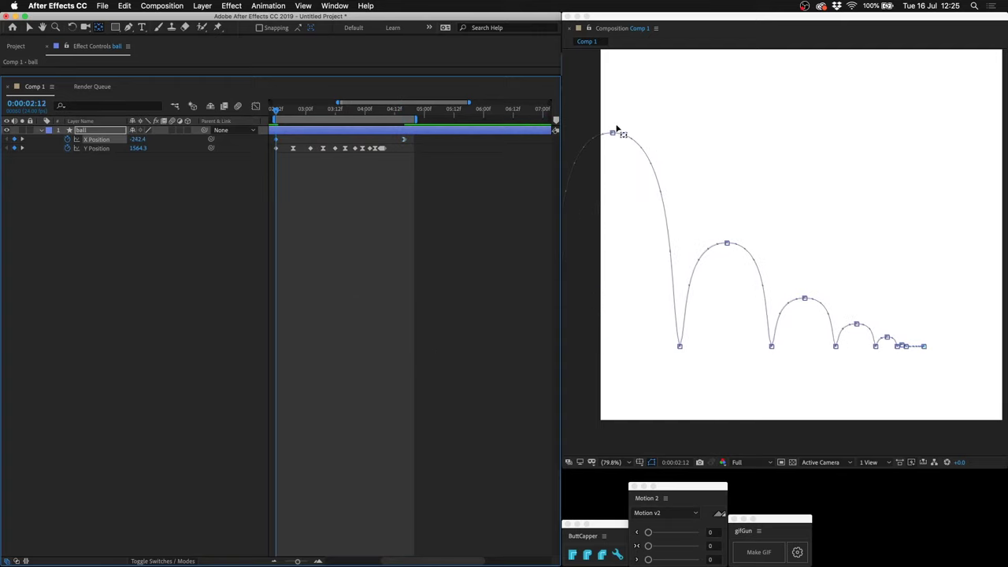
key("shift+Left")
key("shift+Left")
key("shift+Left")
key("shift+Left")
left_click(357, 303)
key("space")
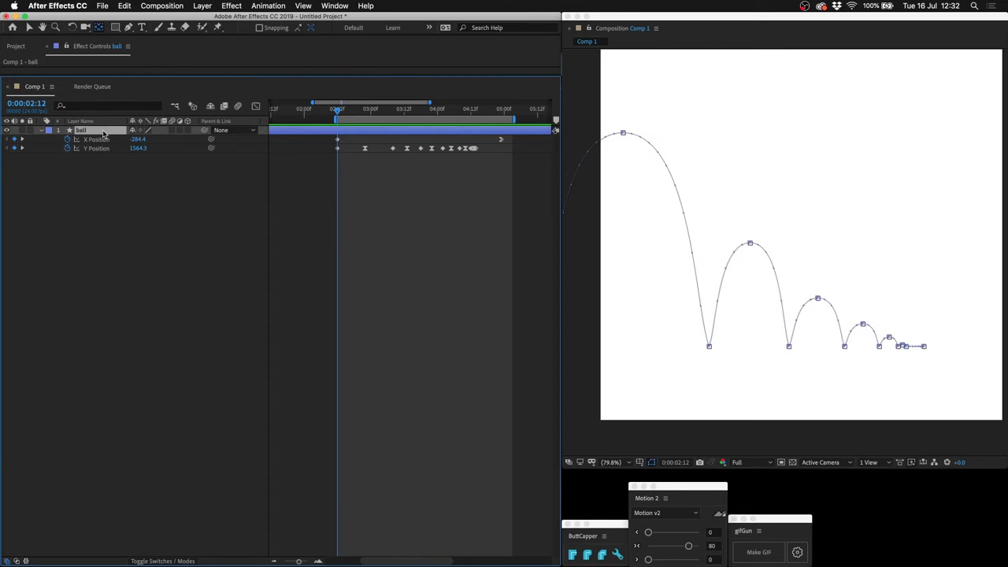
Step: Unlink the ball's Scale proportions, add a 100% Scale keyframe at 0:00:02:12, and show the Position properties alongside it
key("s")
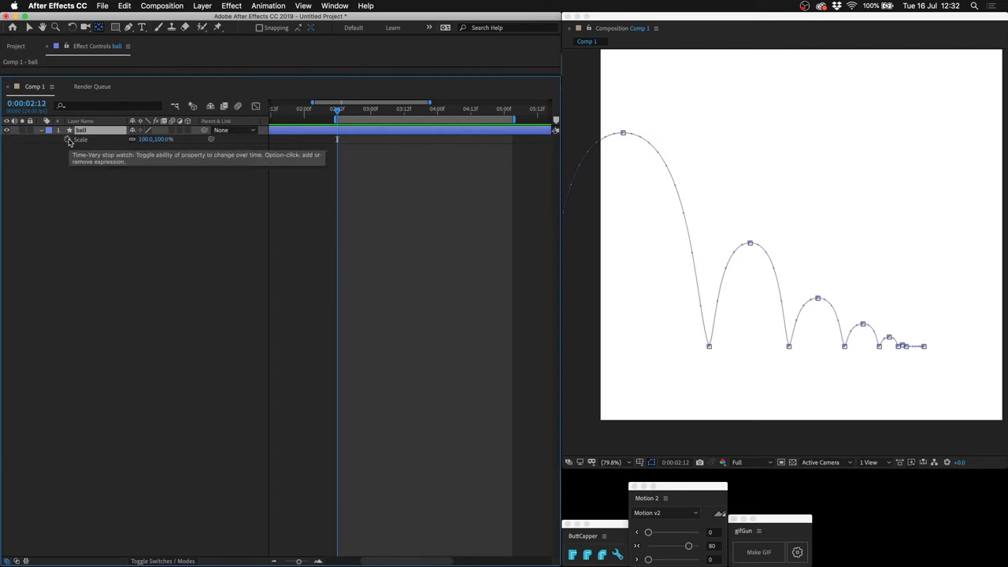
left_click(133, 140)
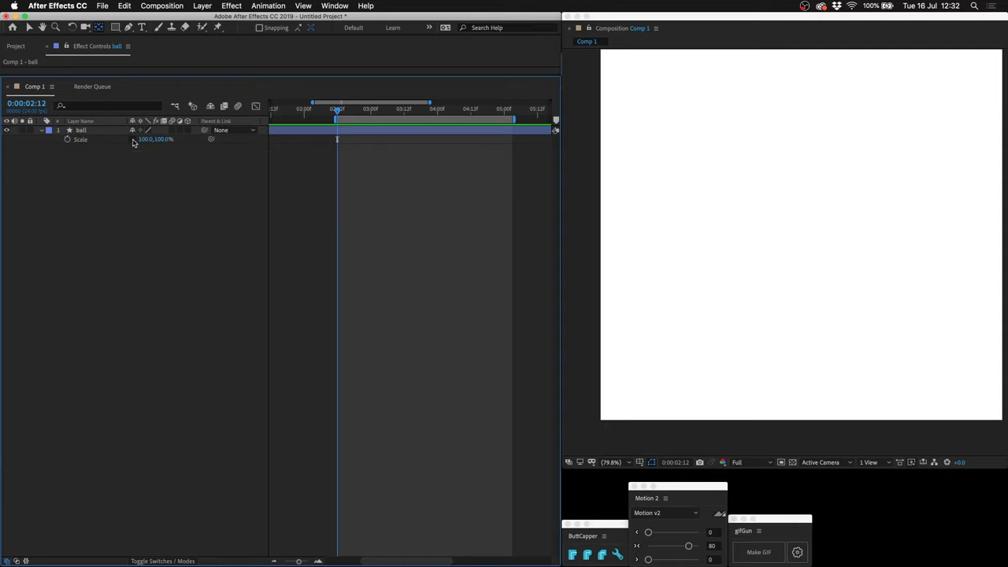
left_click(68, 141)
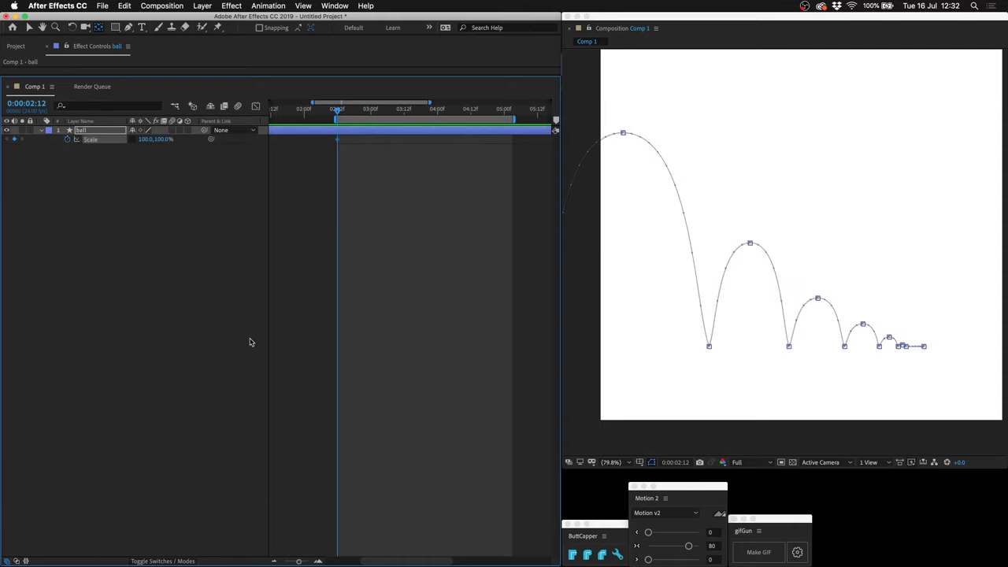
key("shift+p")
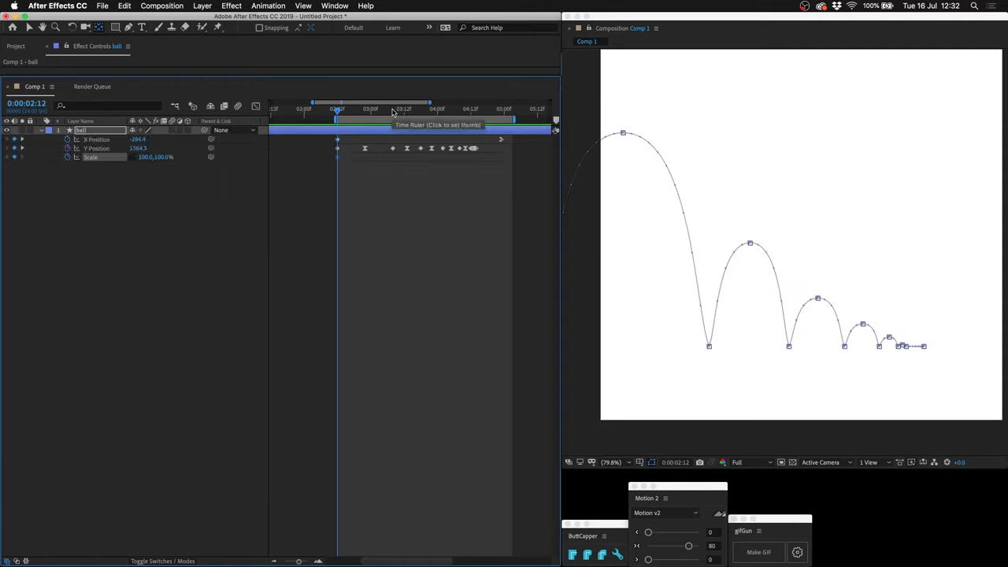
Step: Add 100% Scale keyframes at the first landing, 0:00:03:08, and on the two frames before it, 0:00:03:07 and 0:00:03:06
left_click(393, 111)
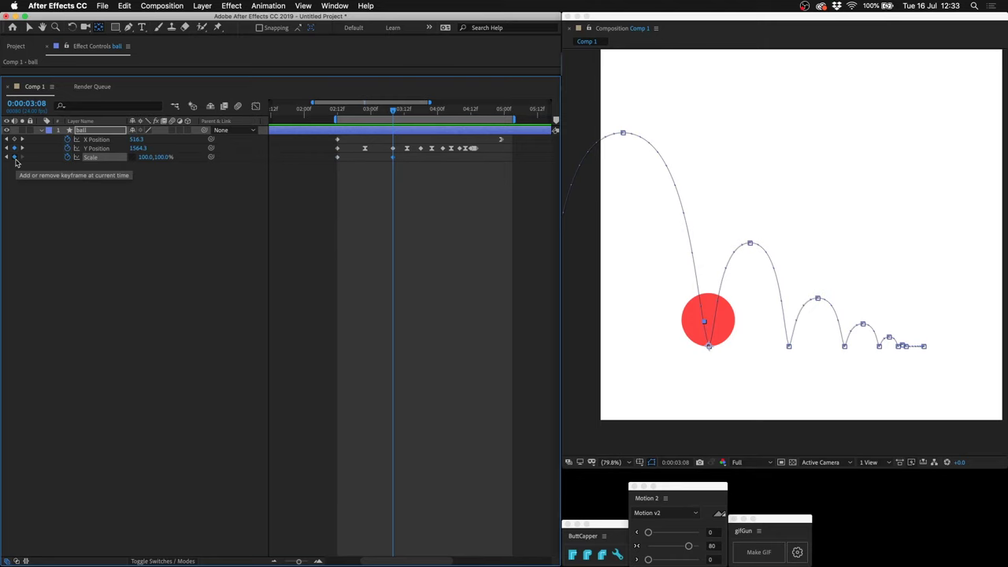
key("Page_Up")
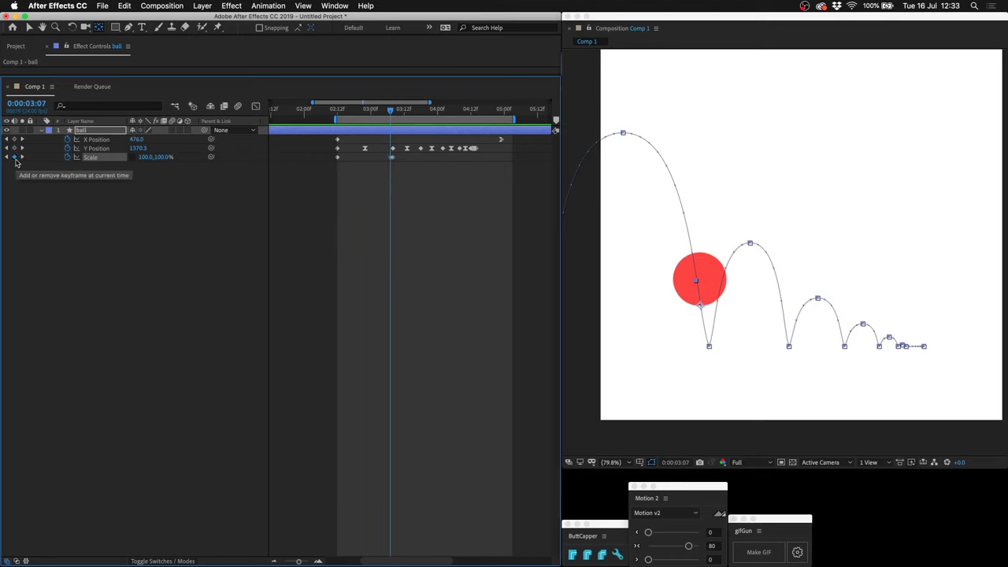
key("Page_Up")
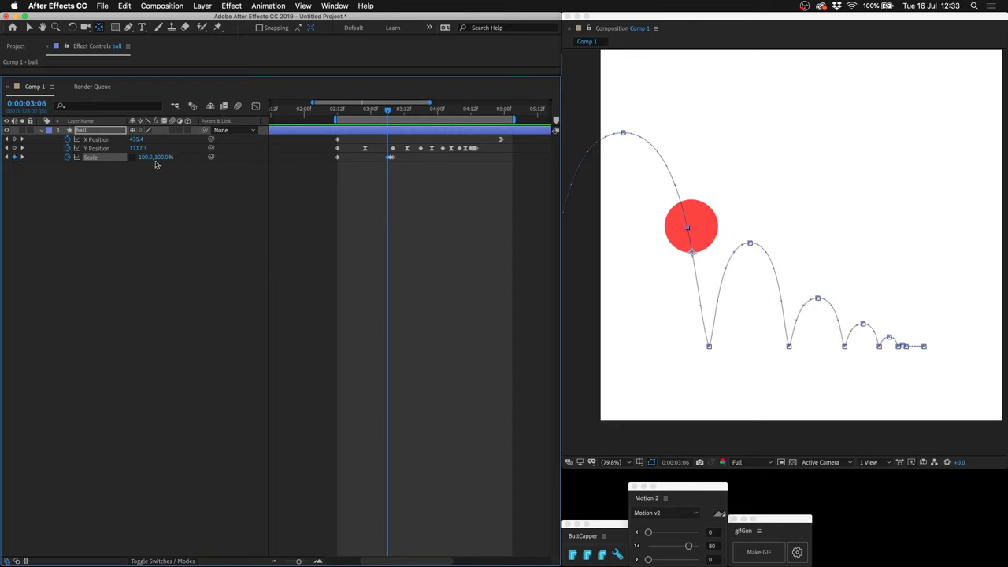
Step: Stretch the ball to 80, 134% Scale at 0:00:03:07 and squash it to 126, 69% at 0:00:03:08
key("Page_Down")
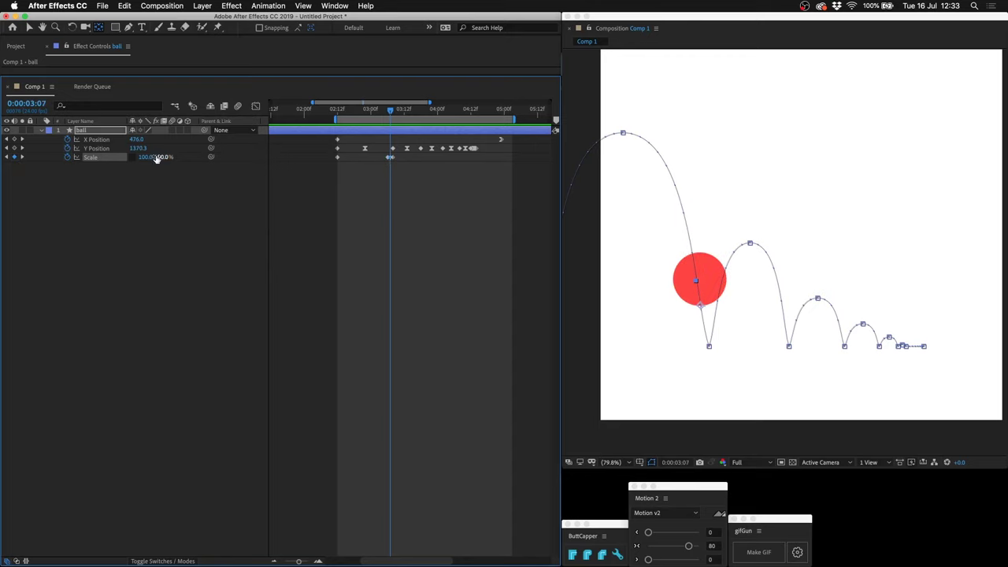
left_click_drag(160, 157, 138, 156)
left_click(319, 235)
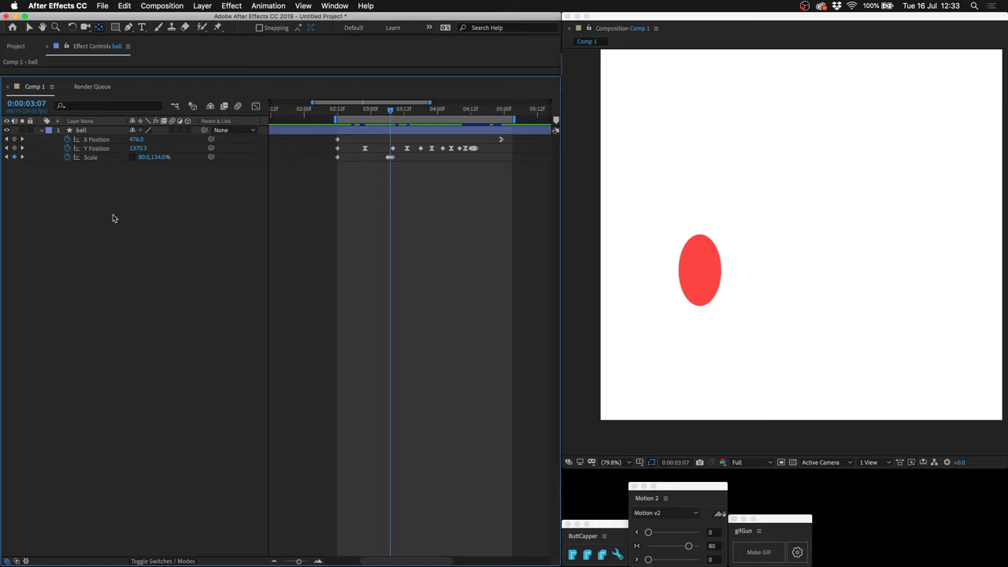
key("Page_Down")
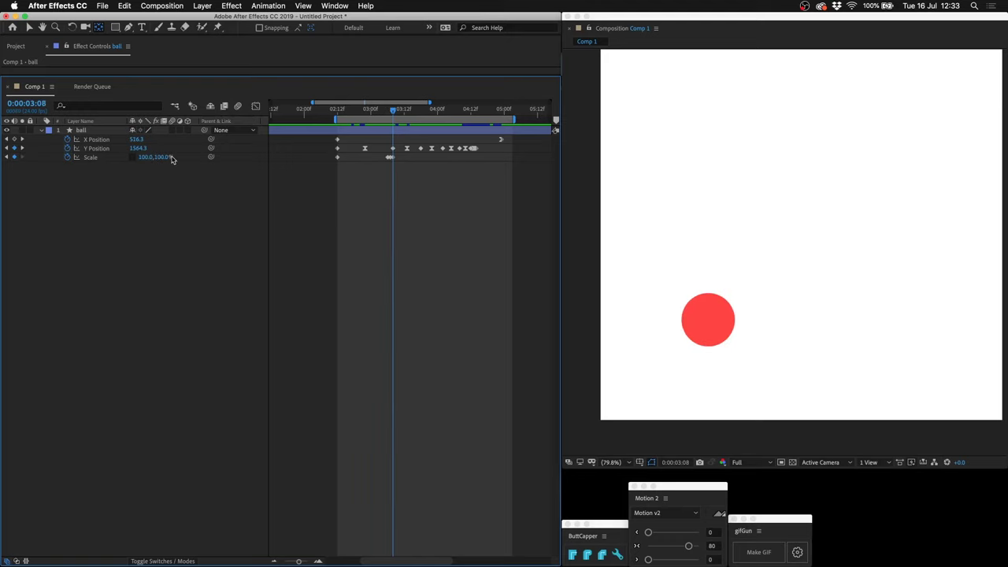
mouse_move(167, 158)
left_mouse_down()
mouse_move(142, 157)
mouse_move(167, 157)
mouse_move(159, 161)
left_mouse_up()
left_click(285, 258)
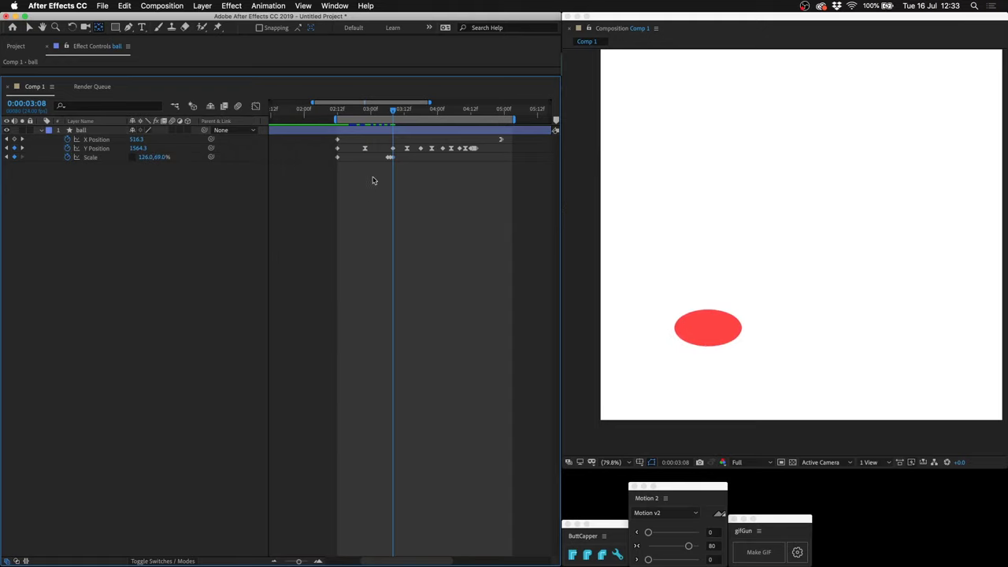
Step: Repeat the 80, 134% Scale keyframe at 0:00:03:09 and the 100% one at 0:00:03:10, then check the bounce frame by frame
key("Page_Down")
left_click(389, 157)
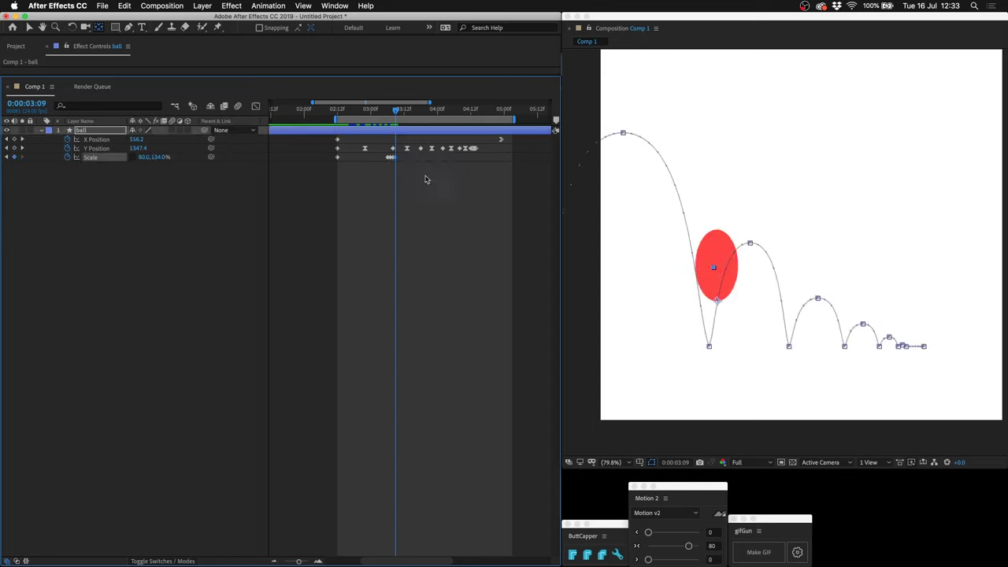
key("Page_Down")
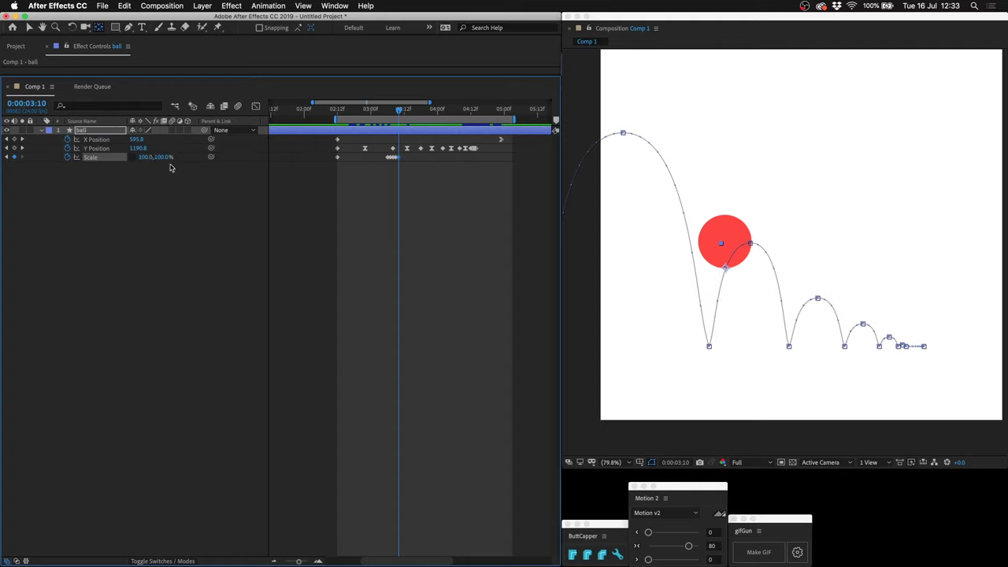
left_click(400, 237)
key("Page_Up")
key("Page_Up")
key("Page_Up")
key("Page_Up")
key("Page_Down")
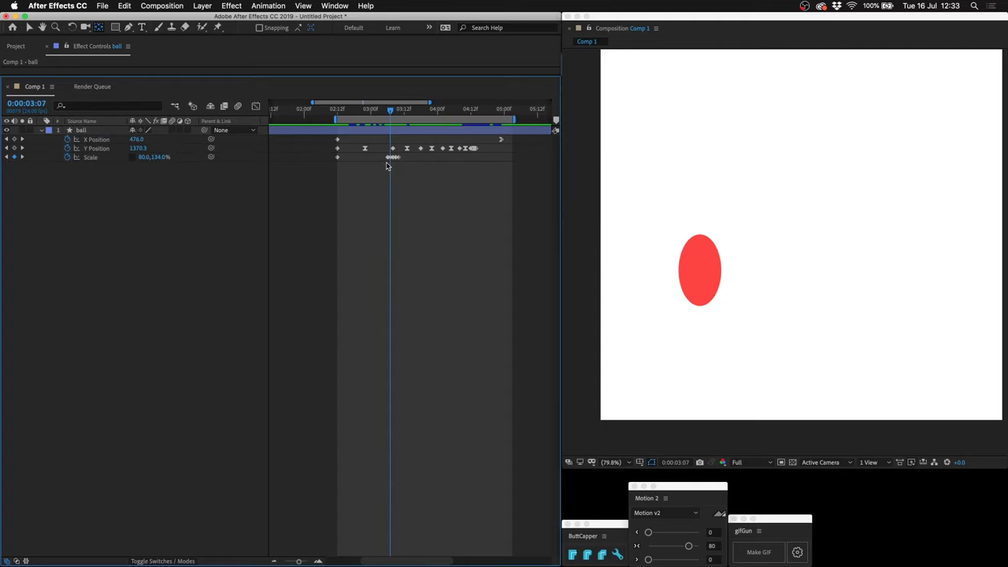
Step: Add 0° Rotation keyframes at 0:00:03:07 and at the first bounce's peak, 0:00:02:22, with all keyframed properties shown
left_click(393, 149)
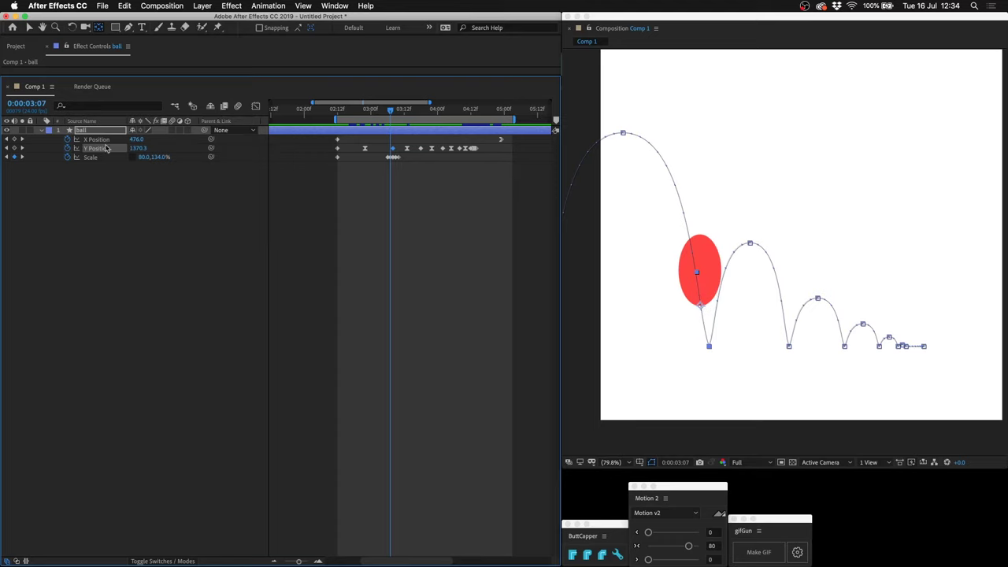
key("r")
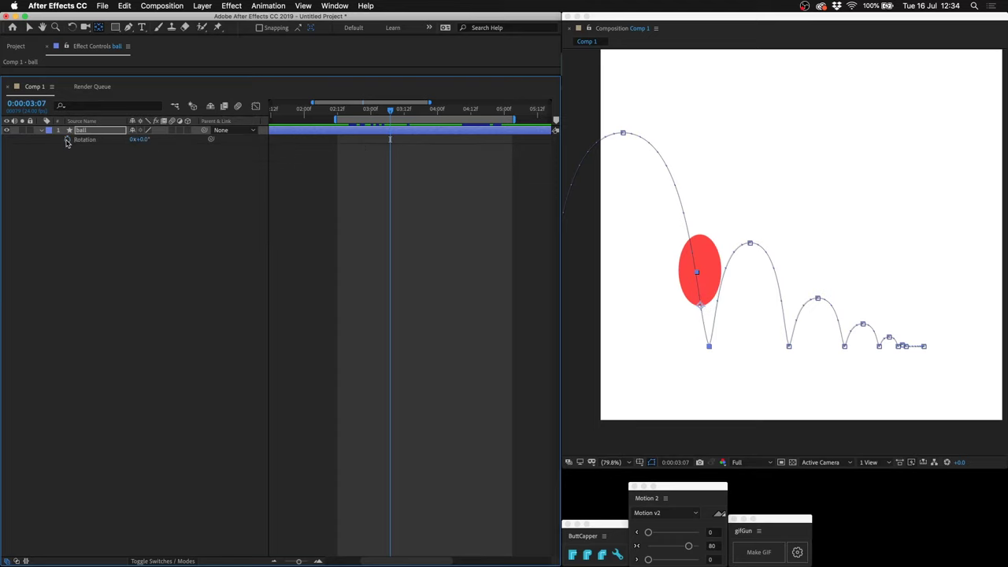
left_click(67, 141)
key("u")
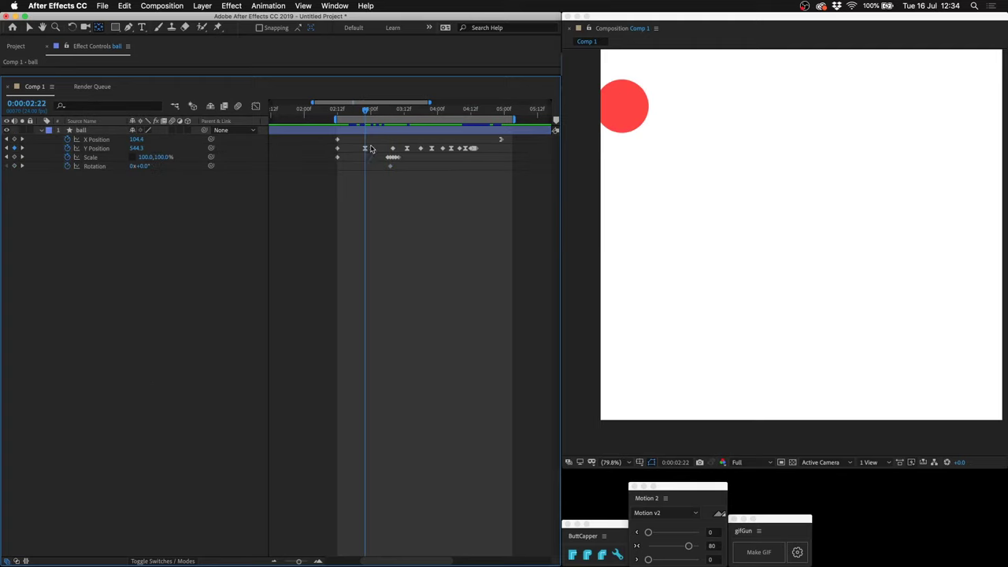
left_click(365, 148)
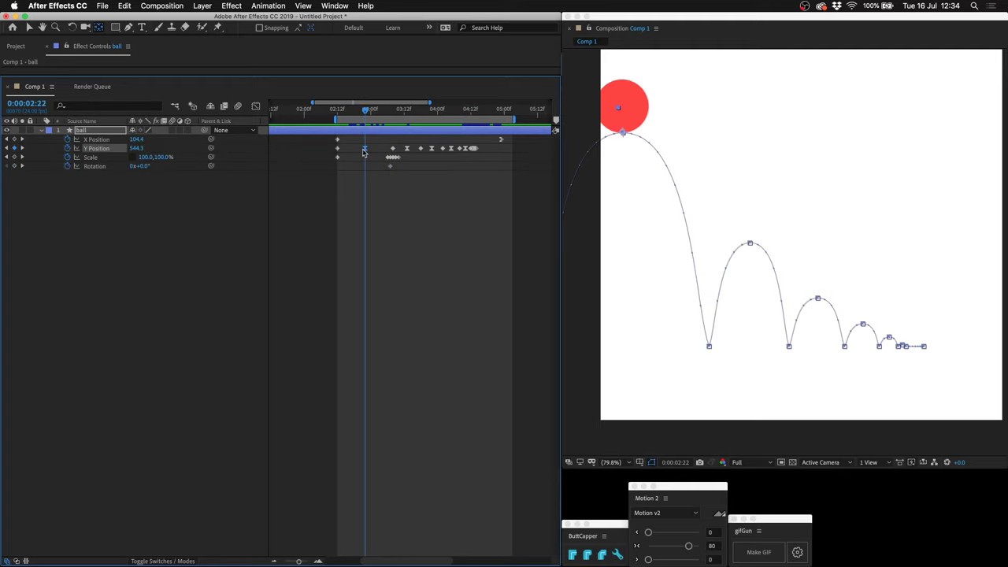
left_click(14, 166)
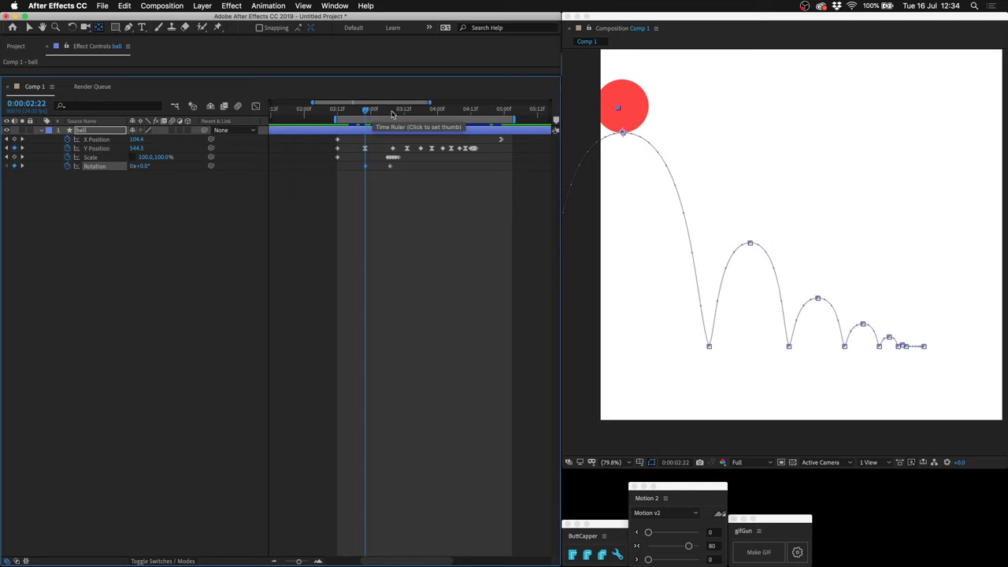
Step: Tilt the ball along its path by setting Rotation to -9° at 0:00:03:07 and 17° at 0:00:03:09
left_click(392, 115)
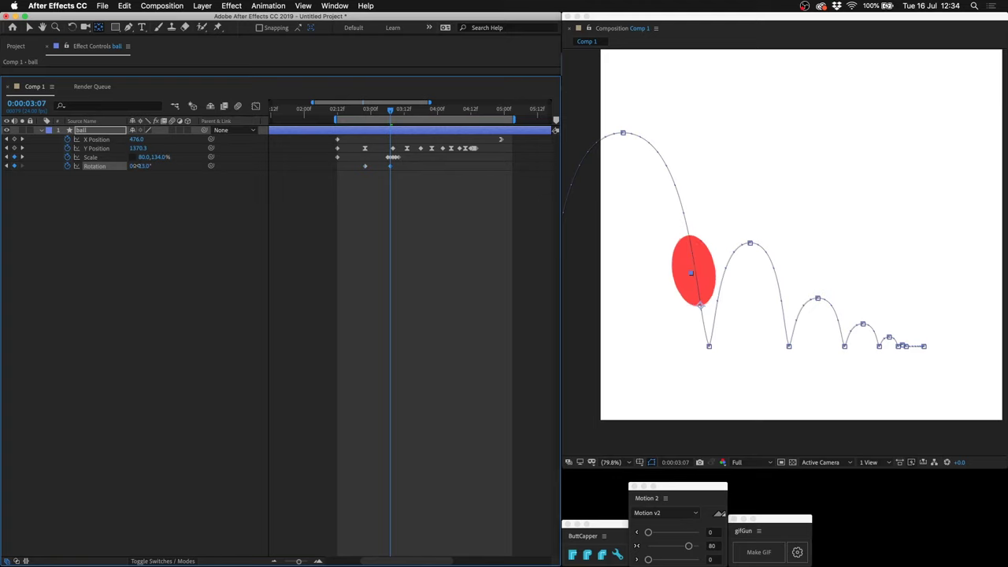
left_click_drag(140, 166, 136, 166)
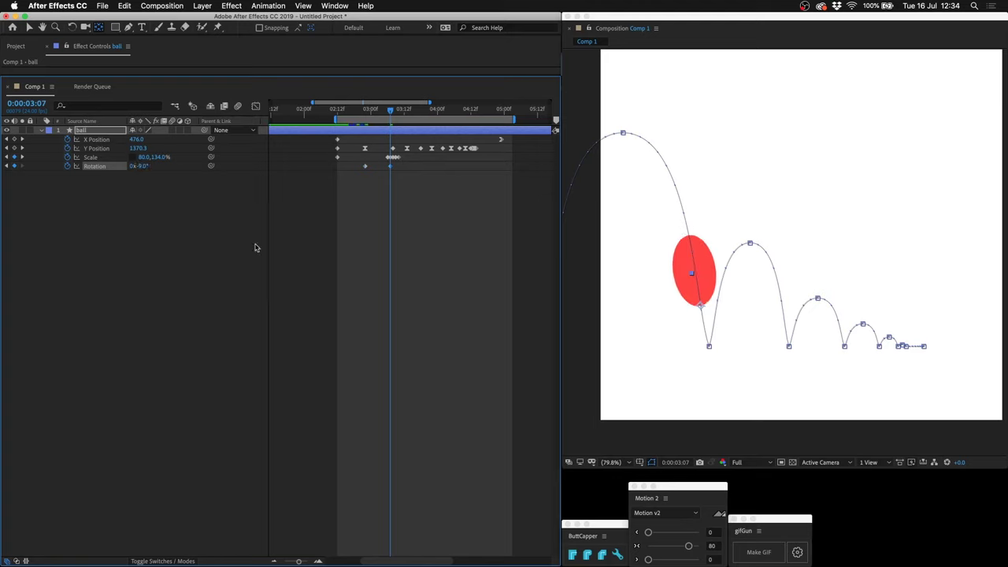
key("Page_Down")
key("Page_Down")
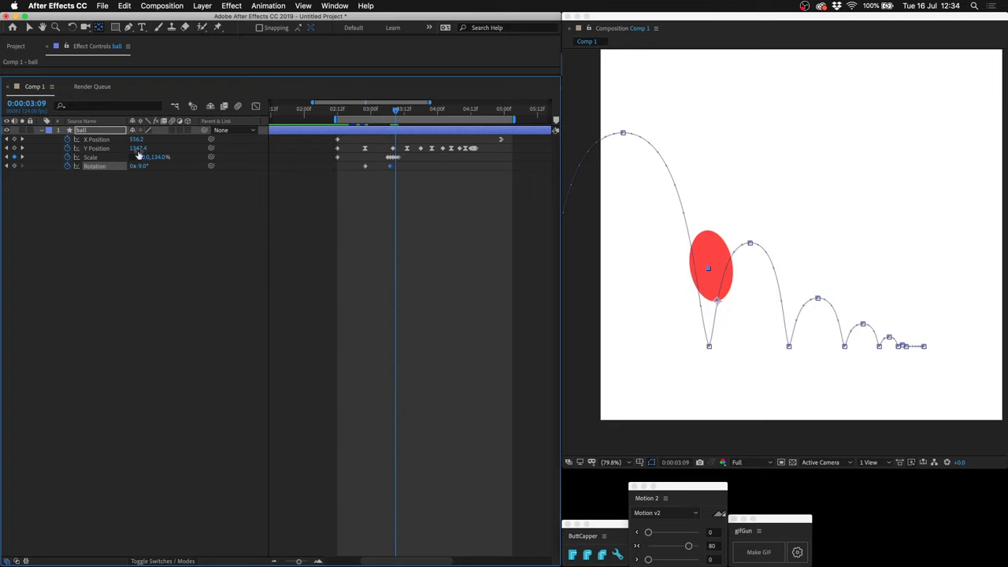
left_click_drag(139, 167, 250, 183)
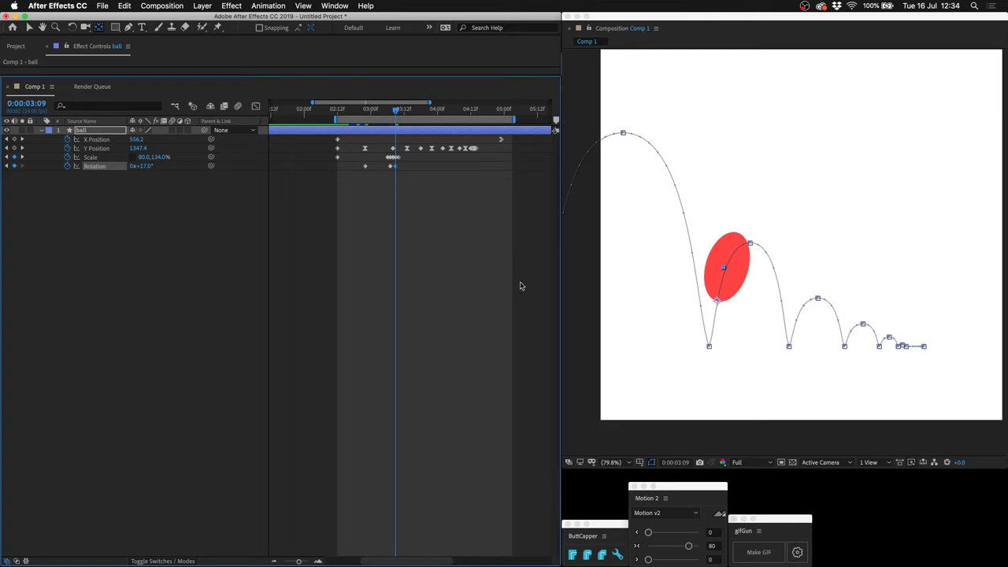
Step: Reduce the ball's stretch at 0:00:03:09 to 91, 110% Scale and preview the animation
left_click(393, 148)
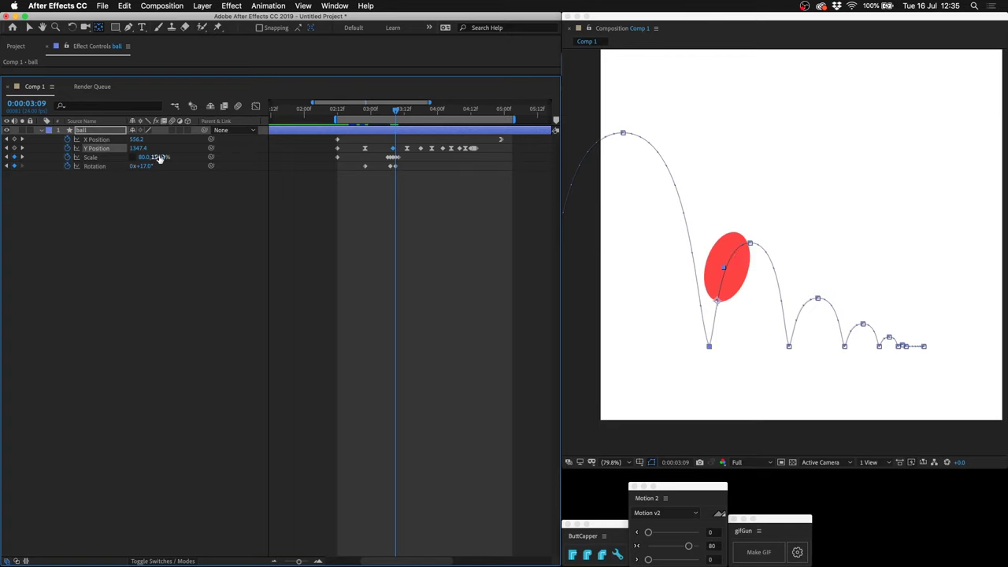
left_click_drag(160, 157, 208, 164)
left_click(275, 320)
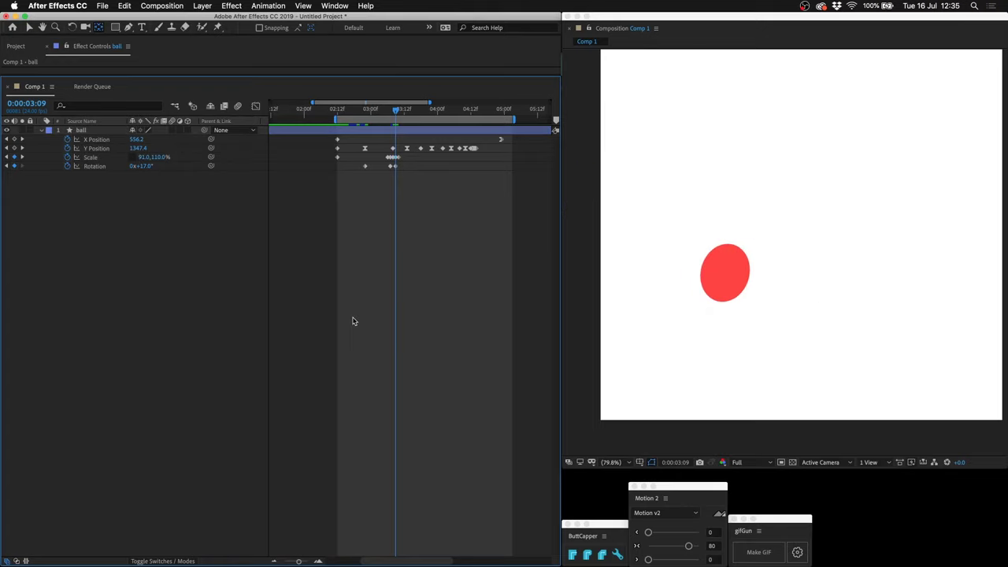
key("space")
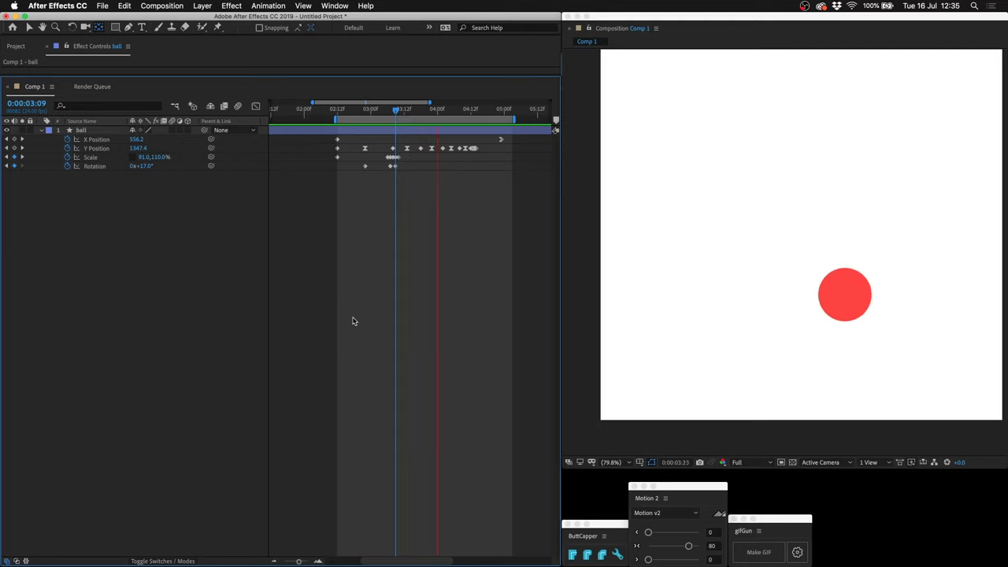
Step: Move the 100% Scale keyframe at 0:00:03:06 two frames earlier so the stretch before landing builds gradually
left_click(388, 111)
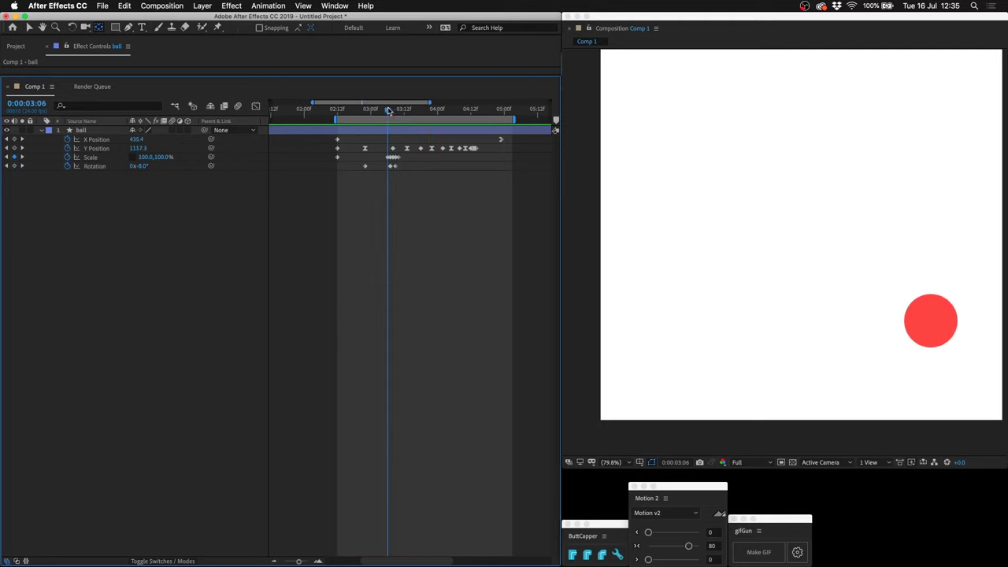
key("Page_Down")
key("Page_Up")
left_click(387, 159)
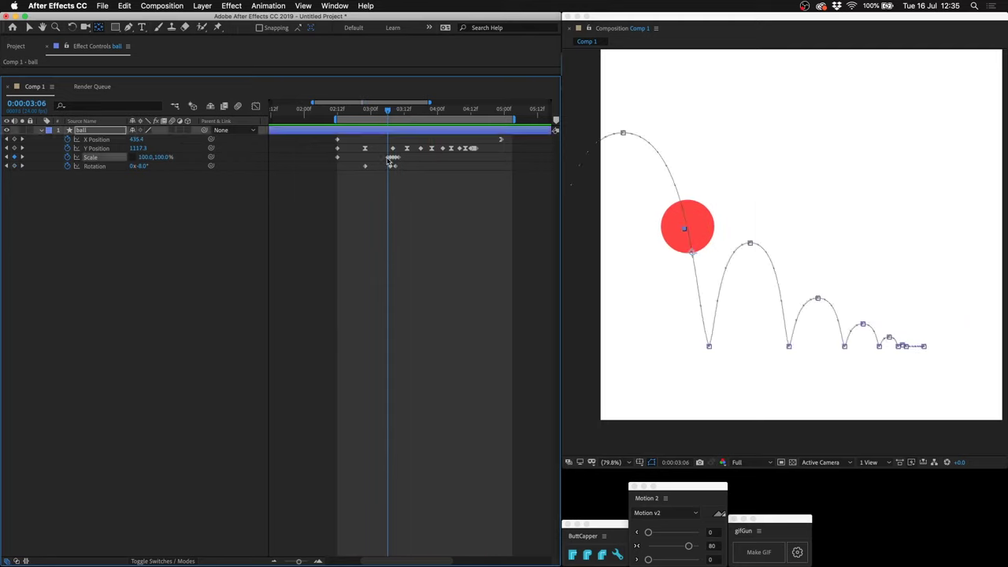
key("alt+Left")
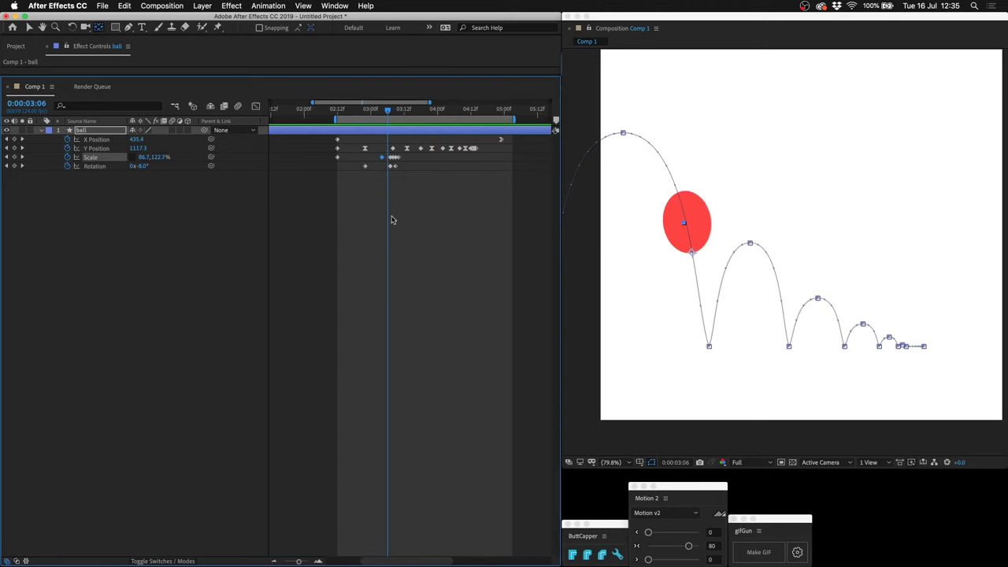
Step: Move the 100% Scale keyframe at 0:00:03:10 one frame later and check the frames around the first landing
key("Page_Up")
key("Page_Down")
key("Page_Down")
key("Page_Down")
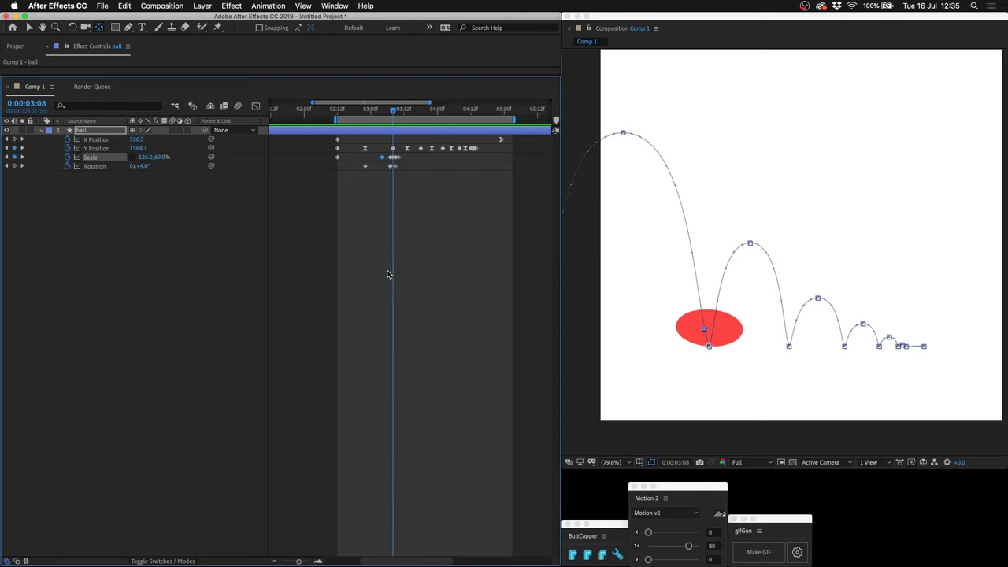
key("Page_Down")
key("Page_Down")
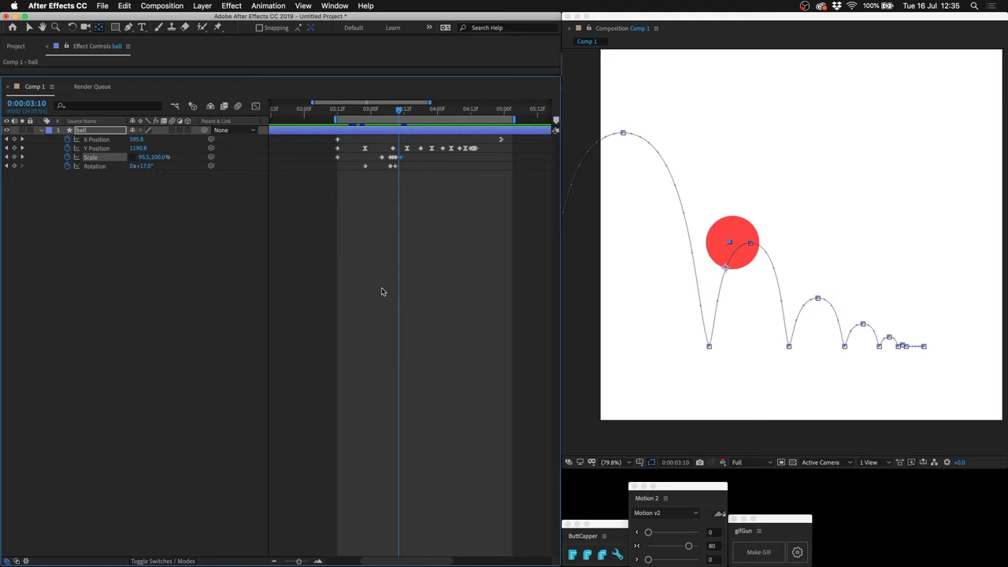
key("Page_Up")
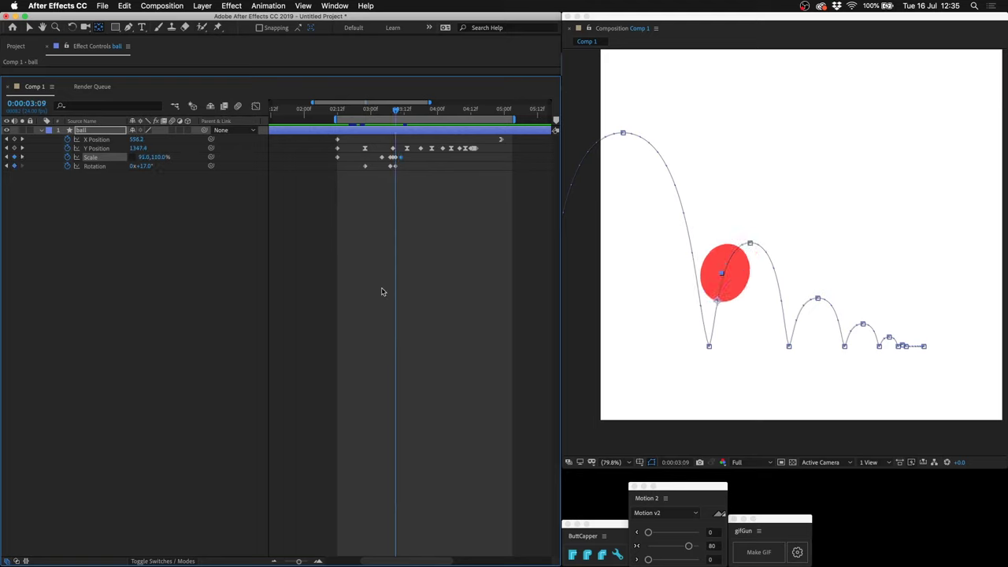
Step: Set the ball's Rotation to 0° at the second landing, 0:00:03:18, and preview the animation
key("Page_Down")
key("Page_Down")
key("Page_Down")
key("Page_Down")
key("Page_Down")
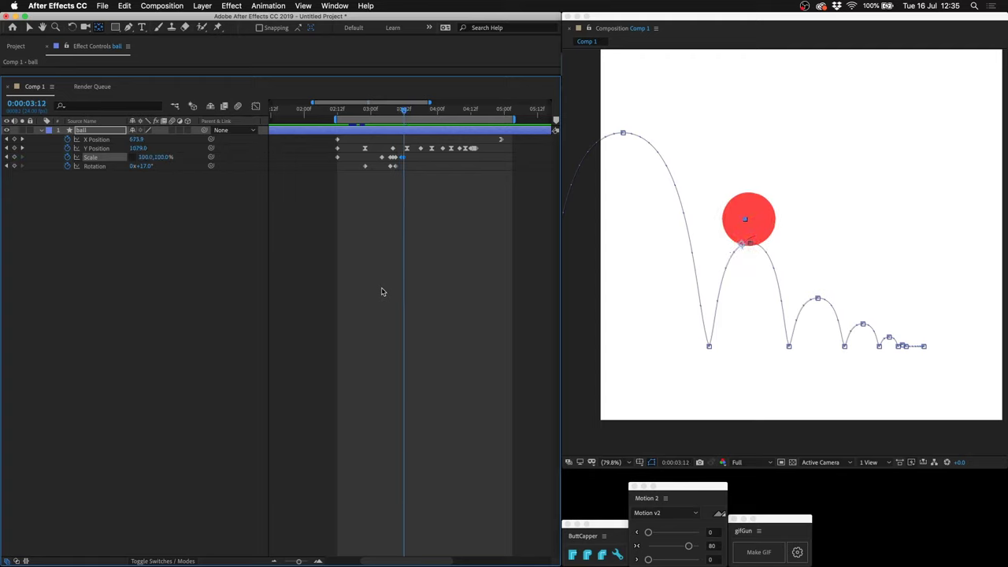
key("Page_Down")
key("Page_Down")
key("Page_Down")
key("Page_Down")
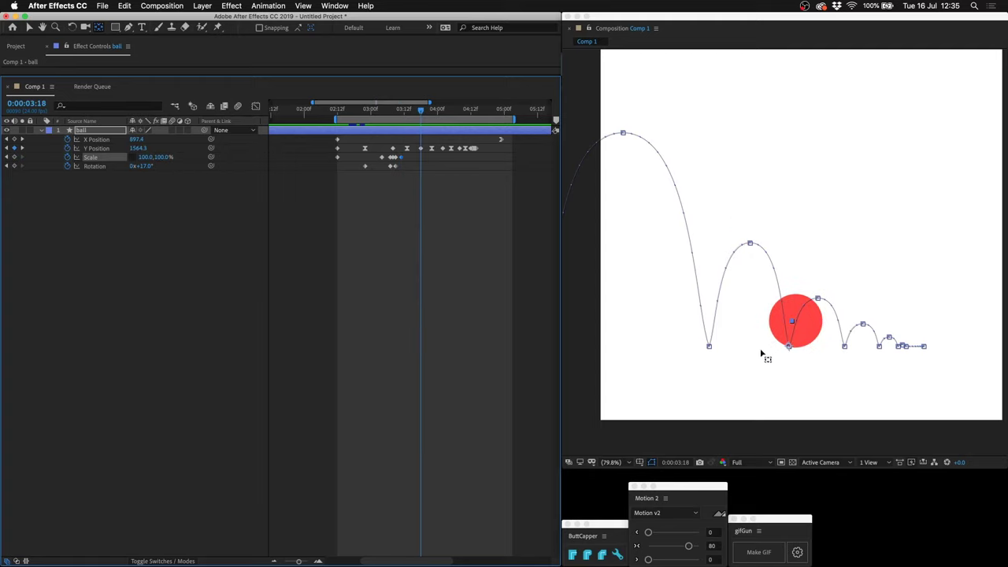
left_click(145, 167)
type("0")
key("Return")
left_click(178, 395)
key("space")
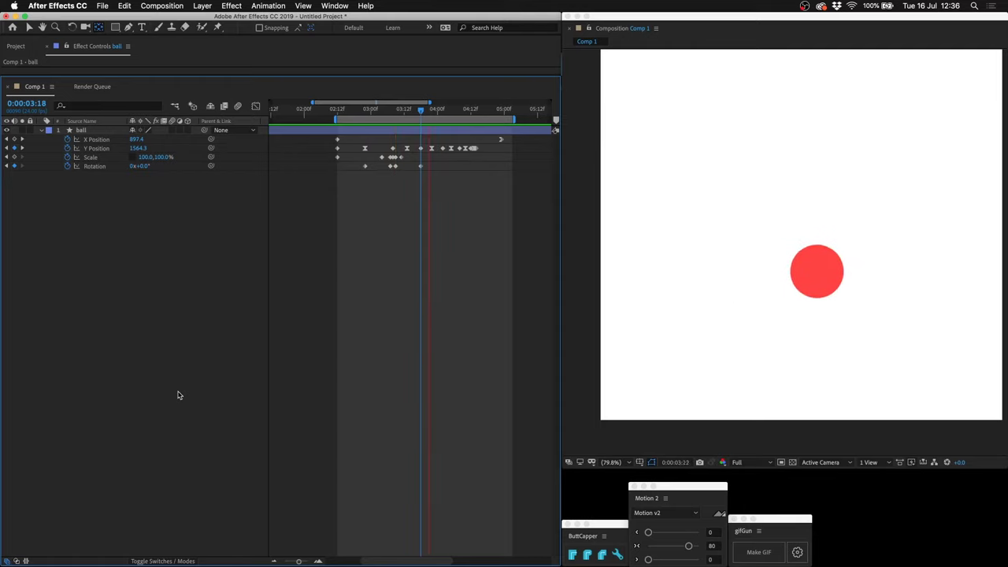
Step: Copy the first landing's Scale keyframes to the second landing and shift them two frames earlier than 0:00:03:16
left_click(414, 108)
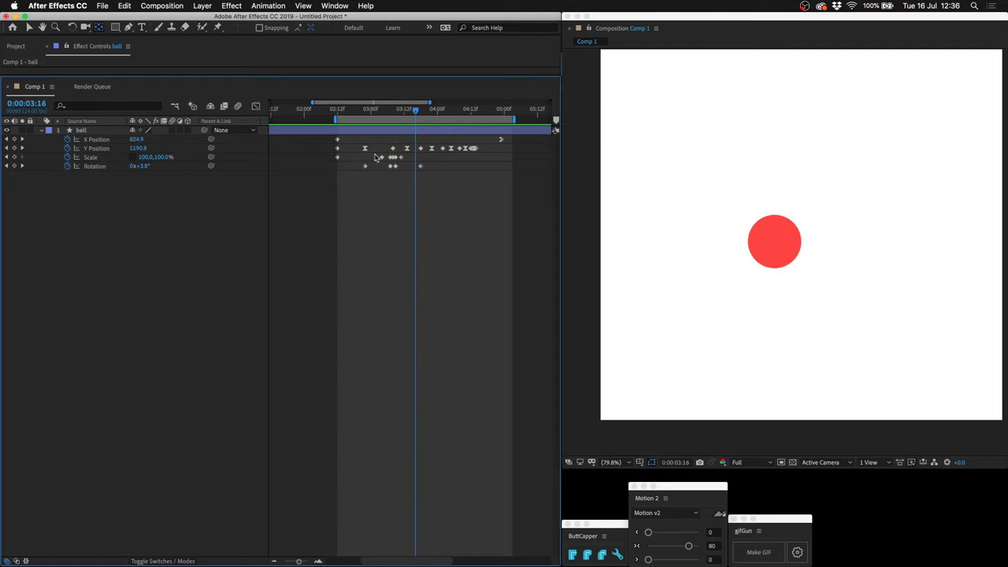
left_click_drag(377, 157, 411, 163)
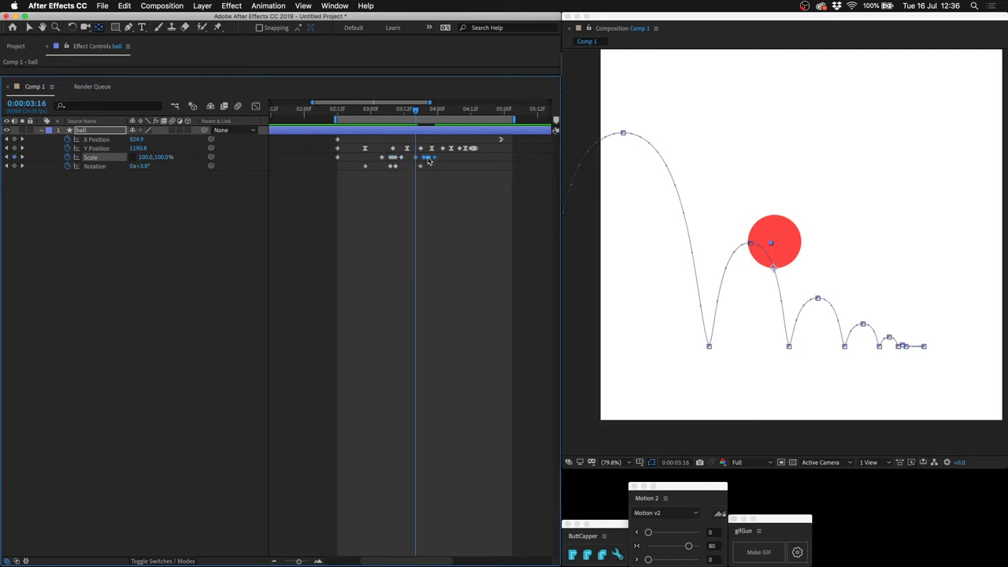
left_click_drag(427, 159, 421, 163)
key("Page_Down")
key("Page_Down")
key("Page_Up")
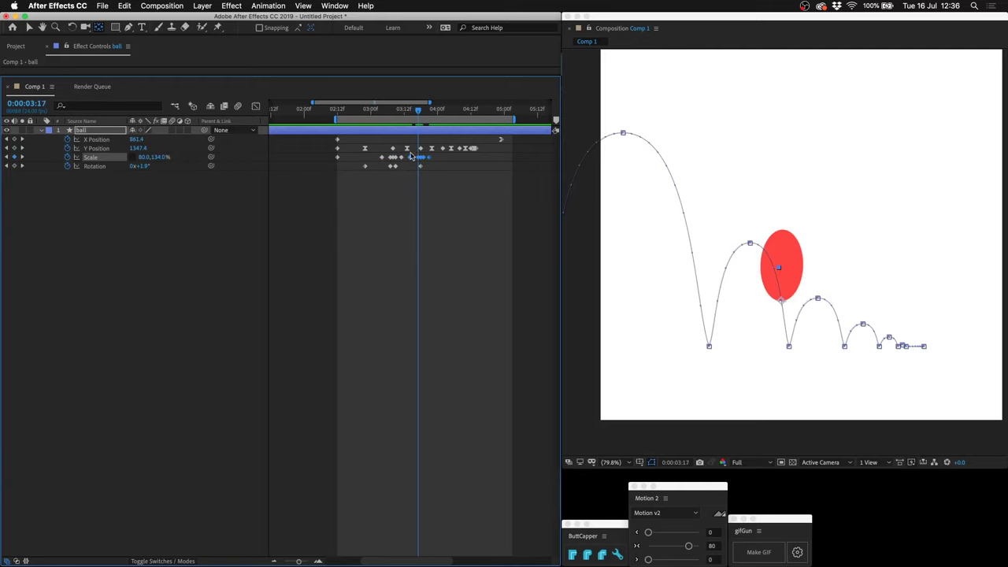
Step: Soften the squash of the second landing by setting Scale to 104, 94% at 0:00:03:18
key("Page_Down")
left_click(412, 215)
mouse_move(156, 157)
left_mouse_down()
mouse_move(172, 157)
mouse_move(139, 157)
left_mouse_up()
left_click(279, 248)
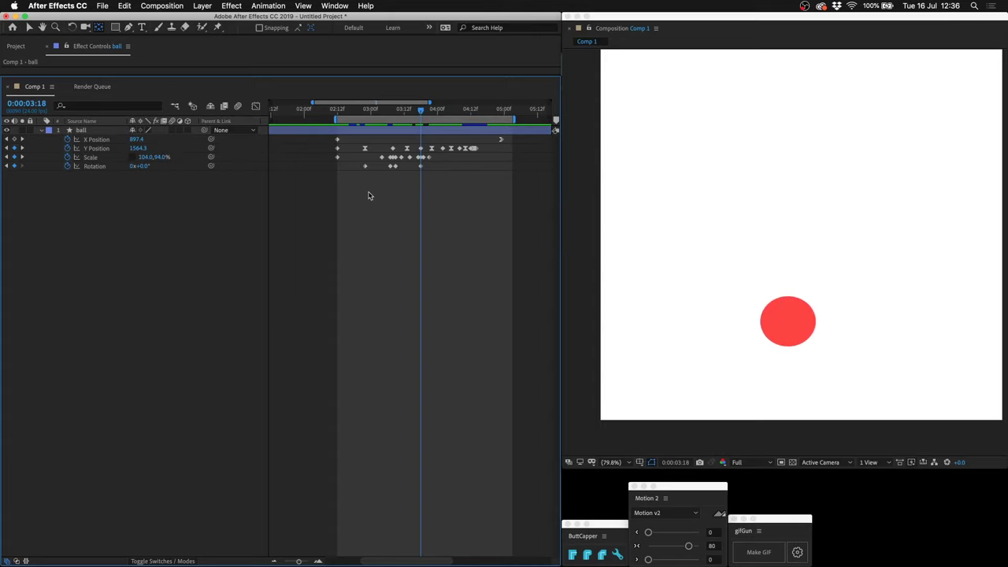
Step: Set Scale to 96, 102% at 0:00:03:17 and 0:00:03:19, with Rotation at -14.1° and 12° respectively
key("Page_Up")
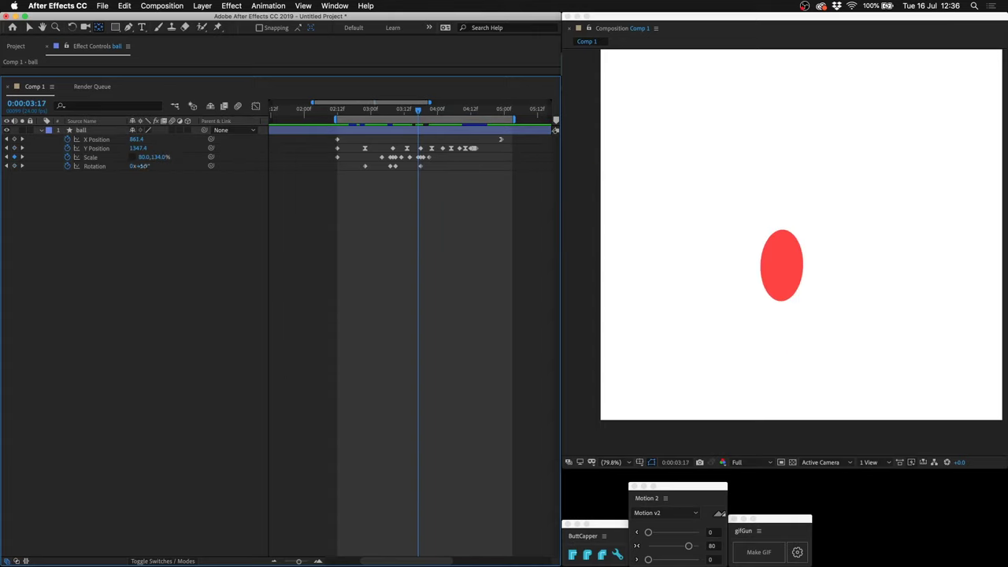
mouse_move(134, 166)
left_mouse_down()
mouse_move(158, 158)
mouse_move(148, 157)
left_mouse_up()
left_click(250, 230)
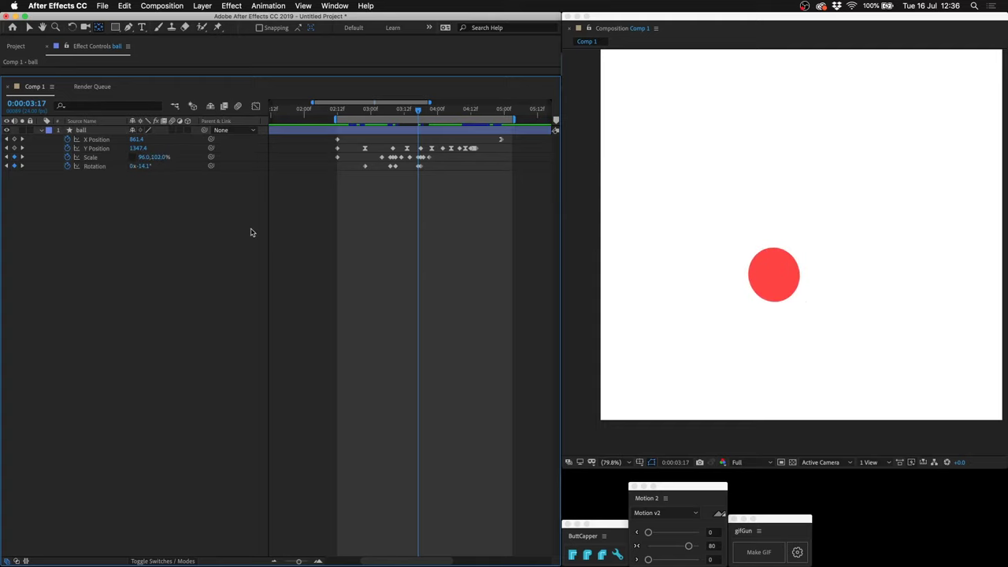
key("space")
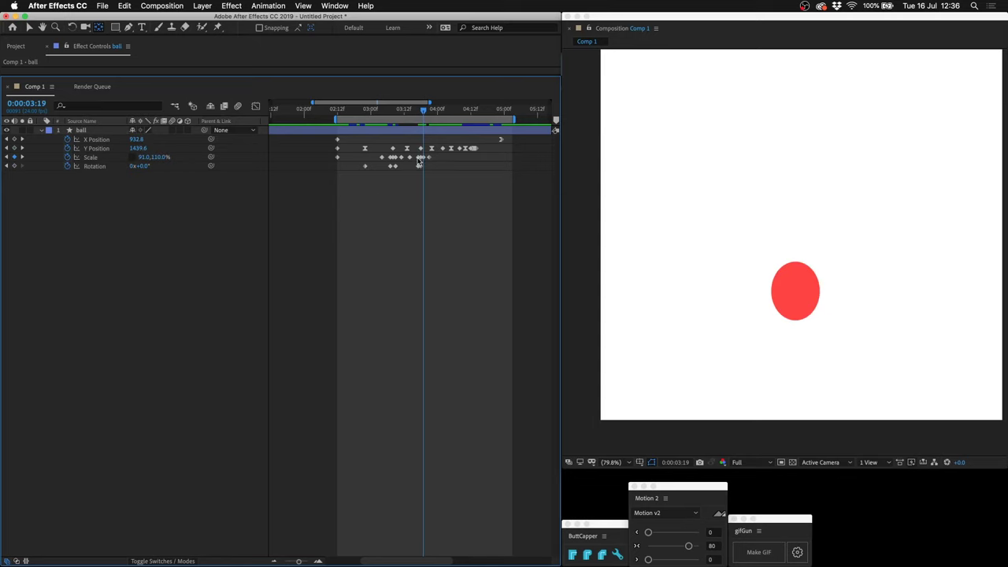
left_click(418, 161)
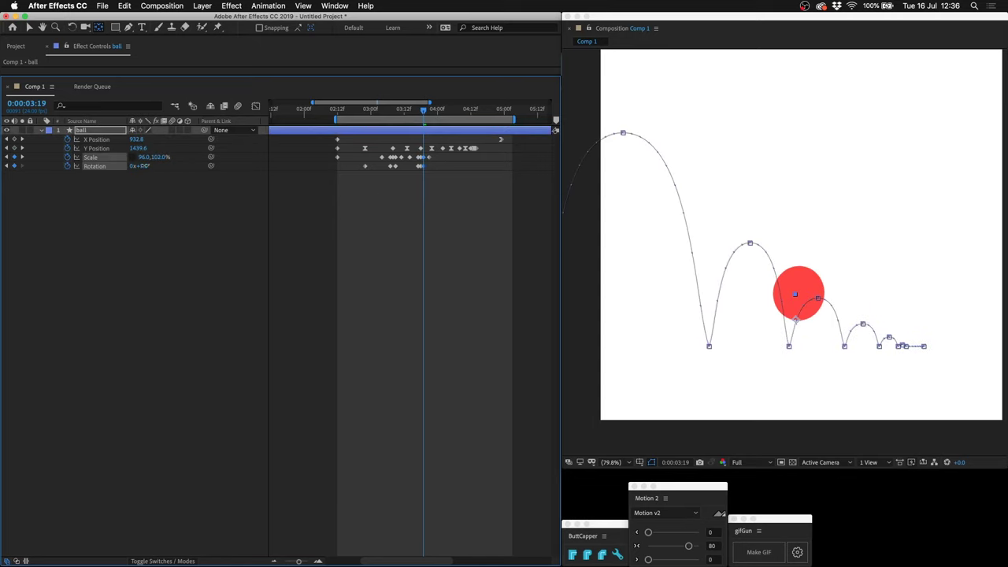
left_click_drag(143, 166, 144, 166)
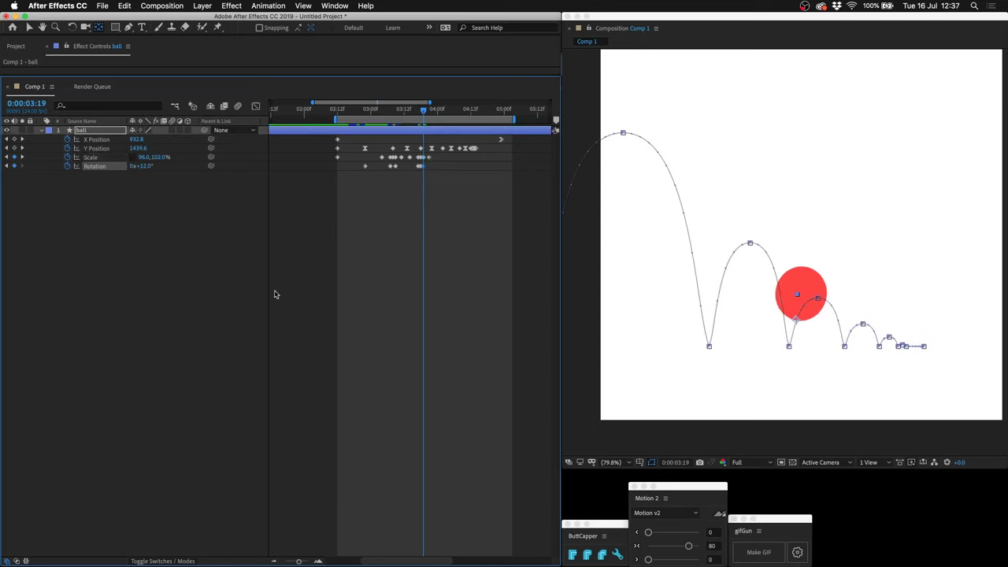
Step: Set the ball's Rotation to 0° at the third landing, 0:00:04:02, and preview the animation
key("Page_Down")
key("Page_Down")
key("Page_Down")
key("Page_Down")
key("Page_Down")
key("Page_Down")
key("Page_Down")
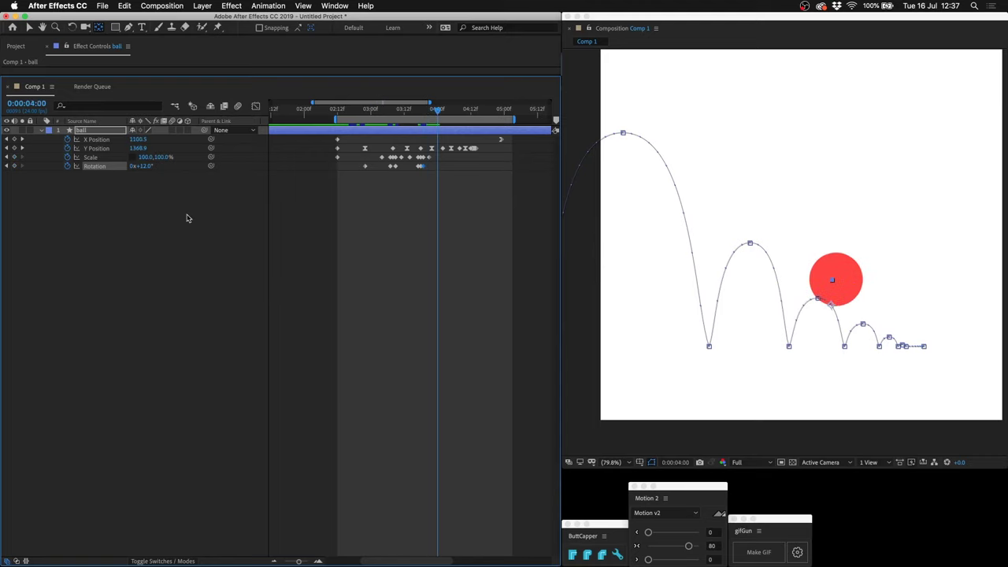
left_click(144, 166)
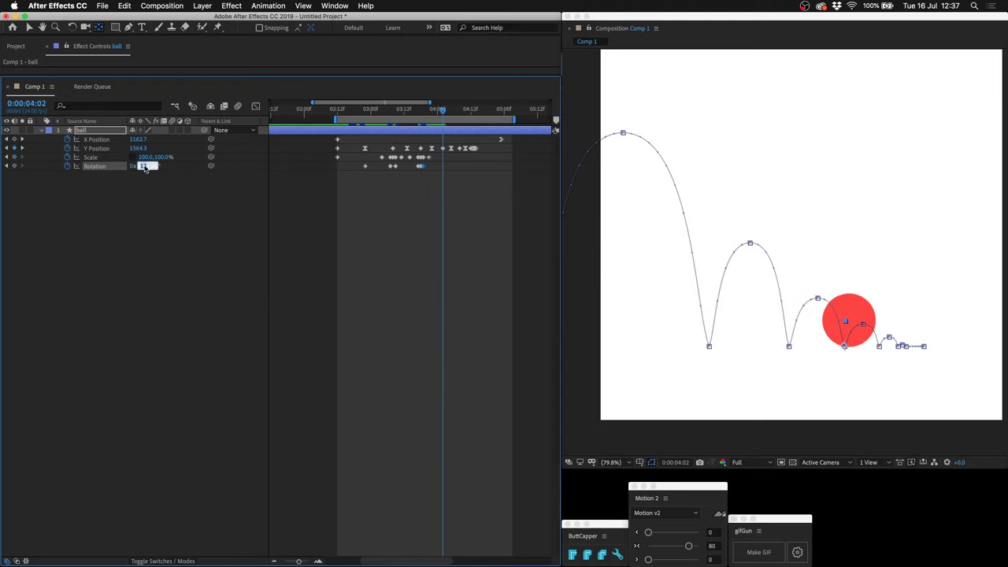
type("0")
key("Return")
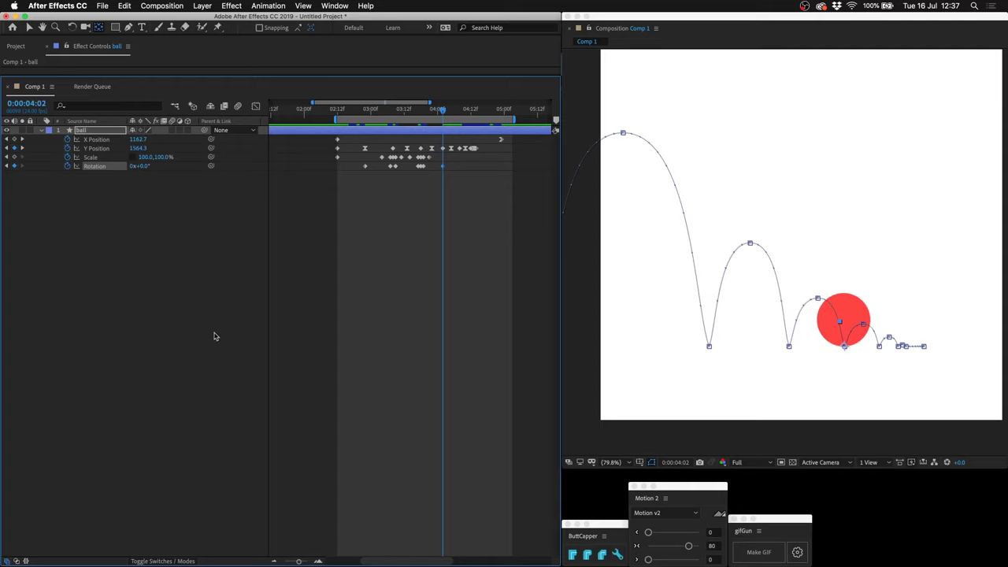
left_click(213, 337)
key("space")
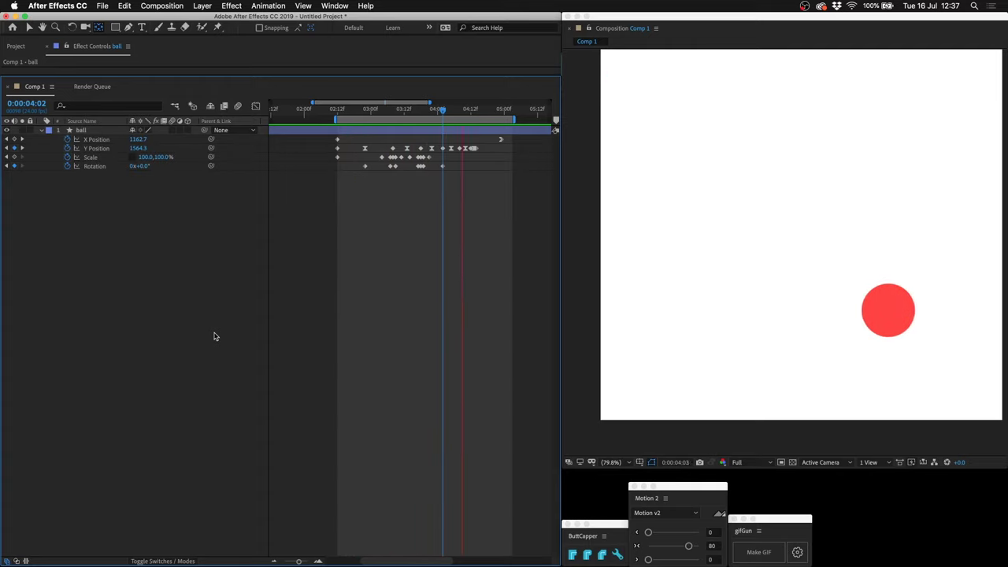
key("space")
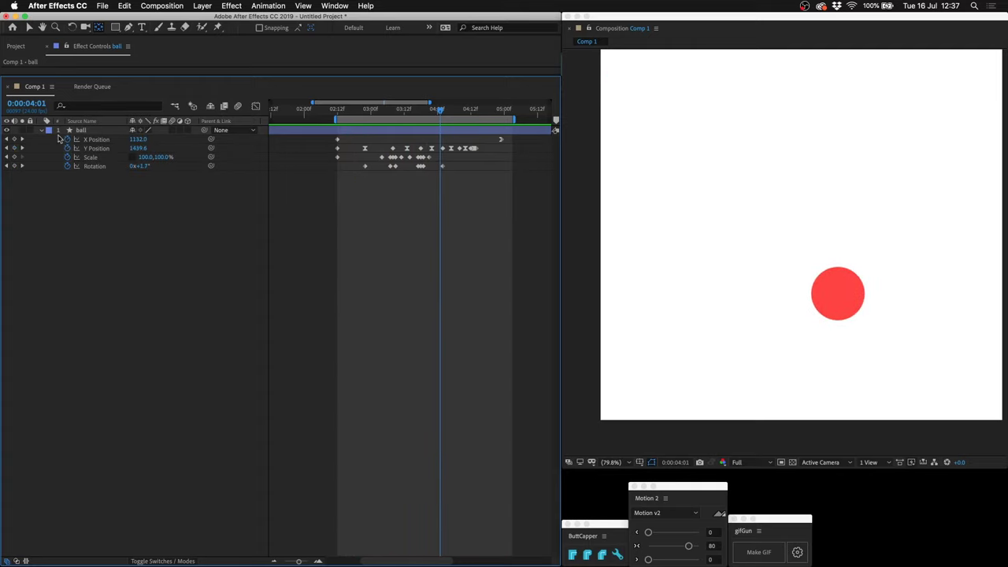
Step: Squash the ball on its third landing with a 100% Scale keyframe at 0:00:04:01 and 105, 90% at 0:00:04:02
left_click(14, 158)
key("Page_Down")
left_click(161, 158)
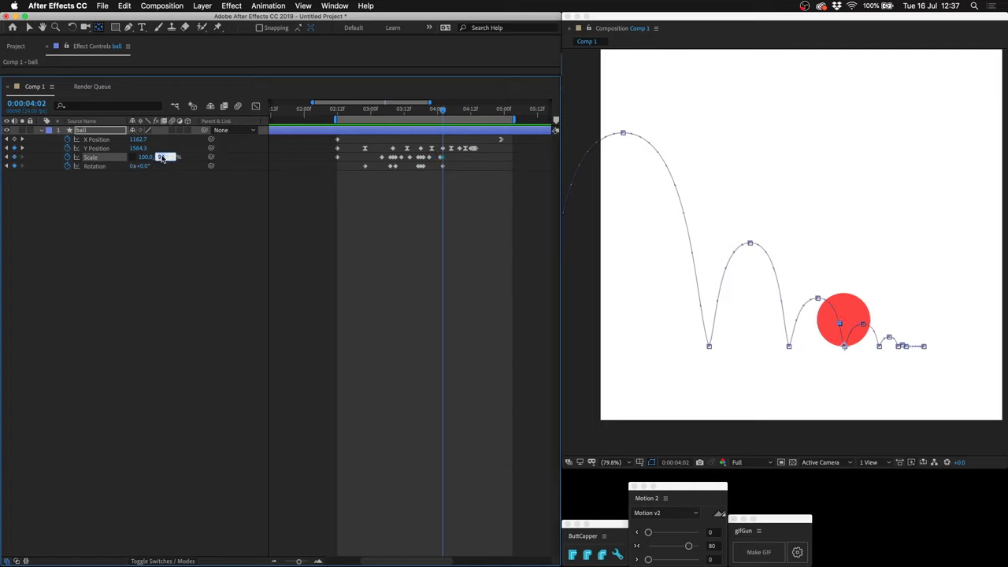
type("80")
key("Return")
left_click(147, 158)
key("shift+Up")
key("Down")
key("Down")
key("Down")
key("Down")
key("Down")
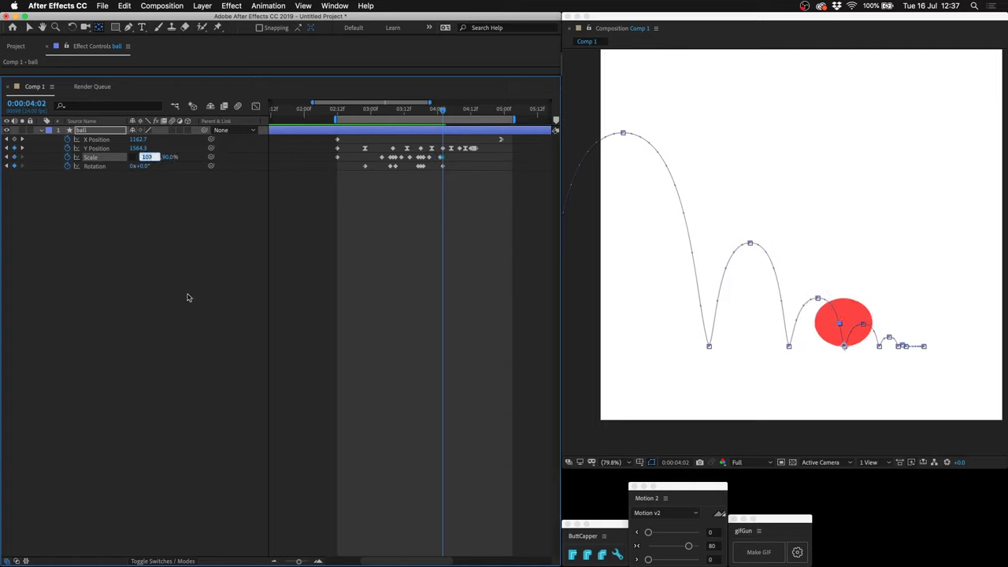
Step: Copy the 100% Scale keyframe from 0:00:04:01 to 0:00:04:03 and preview the whole bounce
left_click(194, 301)
key("Page_Down")
key("ctrl+v")
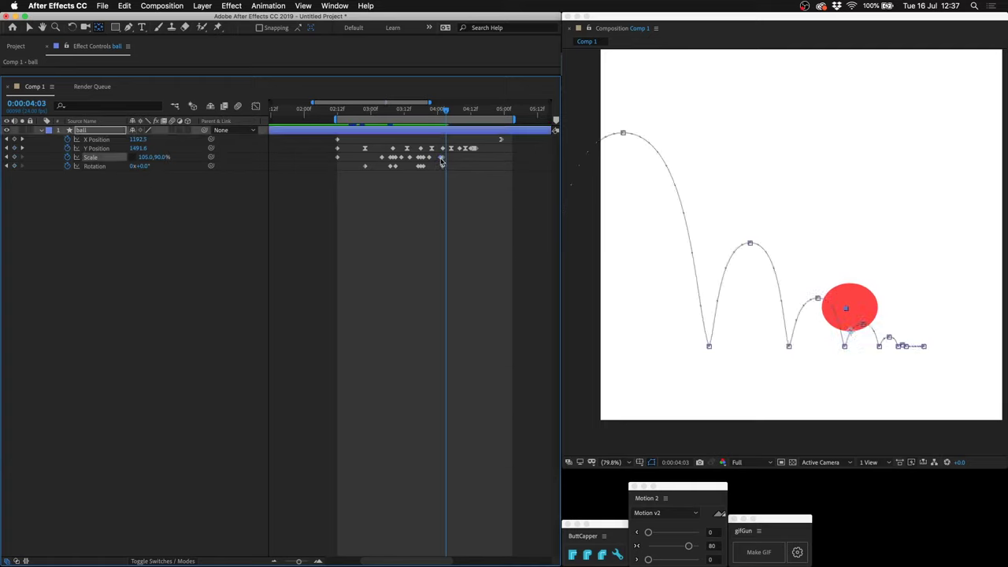
left_click(311, 255)
key("space")
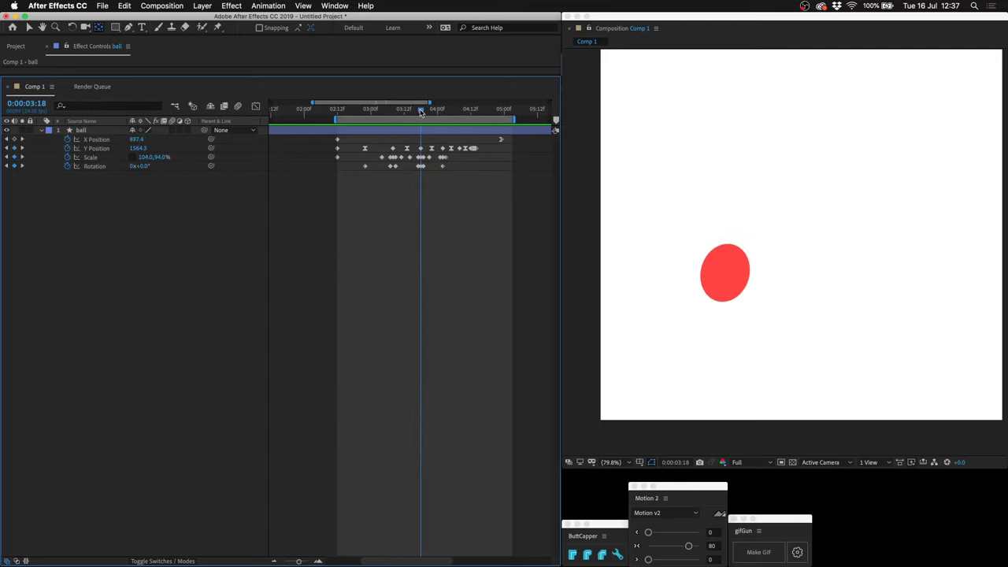
key("space")
key("space")
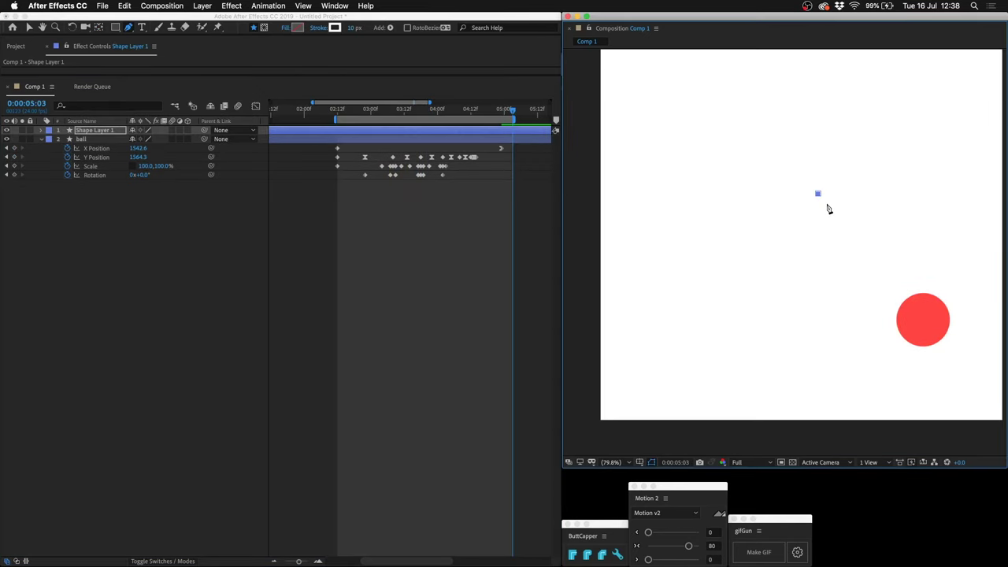
Step: Draw a random crisscrossing zigzag path with the Pen tool on a new shape layer and name the layer design
left_click(803, 271)
left_click(866, 246)
left_click(754, 230)
left_click(856, 190)
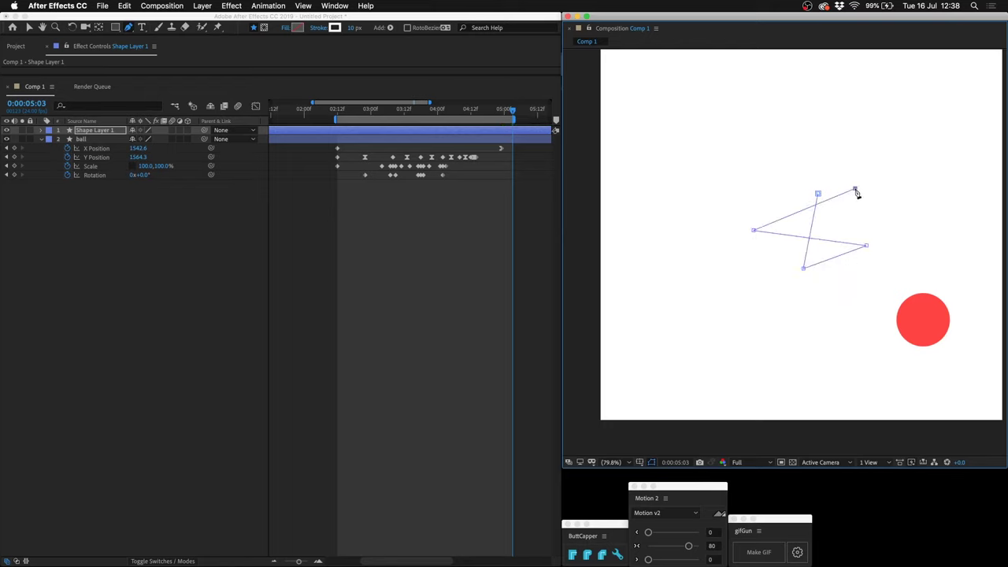
left_click(833, 301)
left_click(758, 287)
left_click(787, 170)
left_click(888, 216)
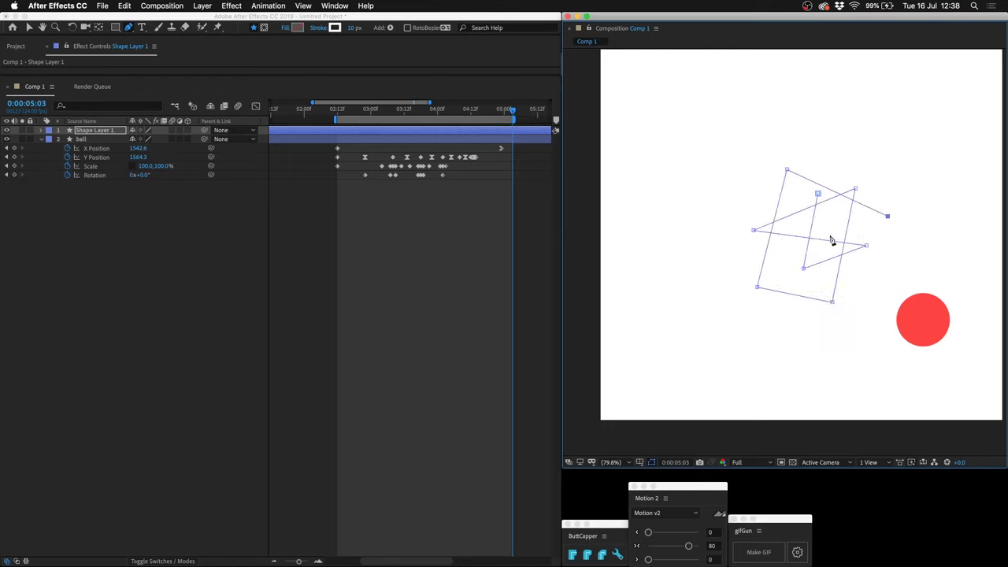
left_click(824, 233)
left_click(879, 287)
left_click(800, 287)
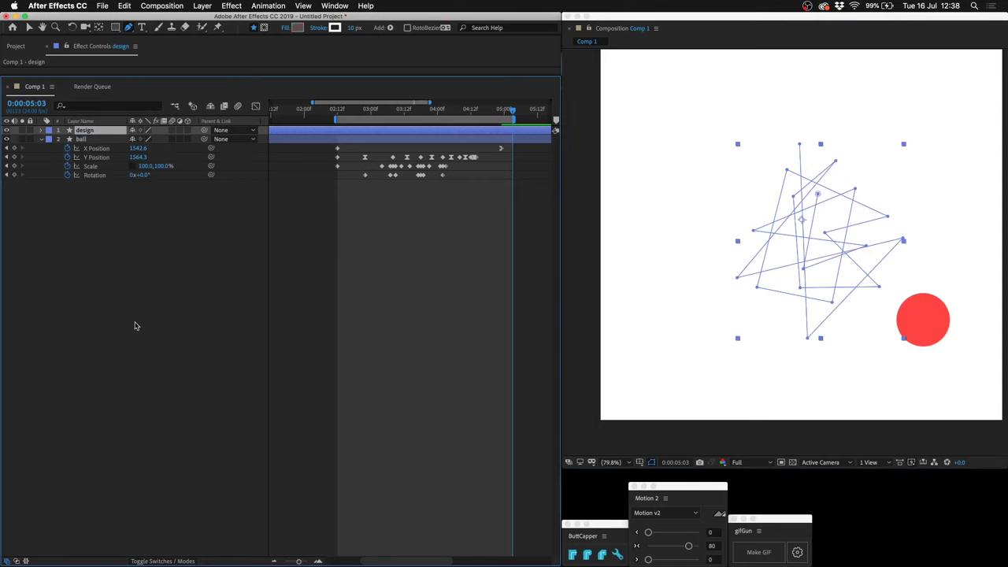
Step: Make the design layer's stroke black and set its width to 3
key("u")
key("u")
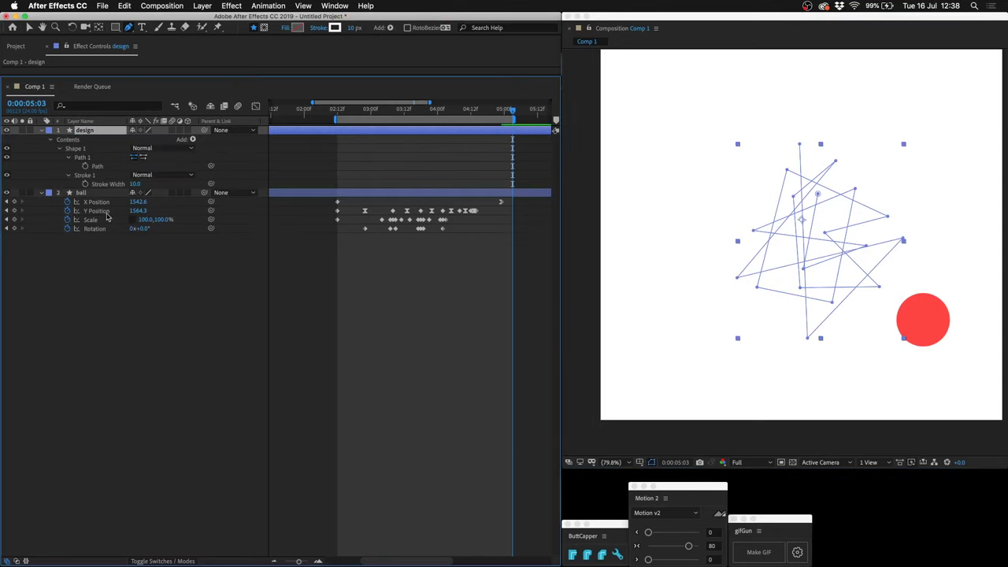
left_click(68, 176)
left_click(137, 193)
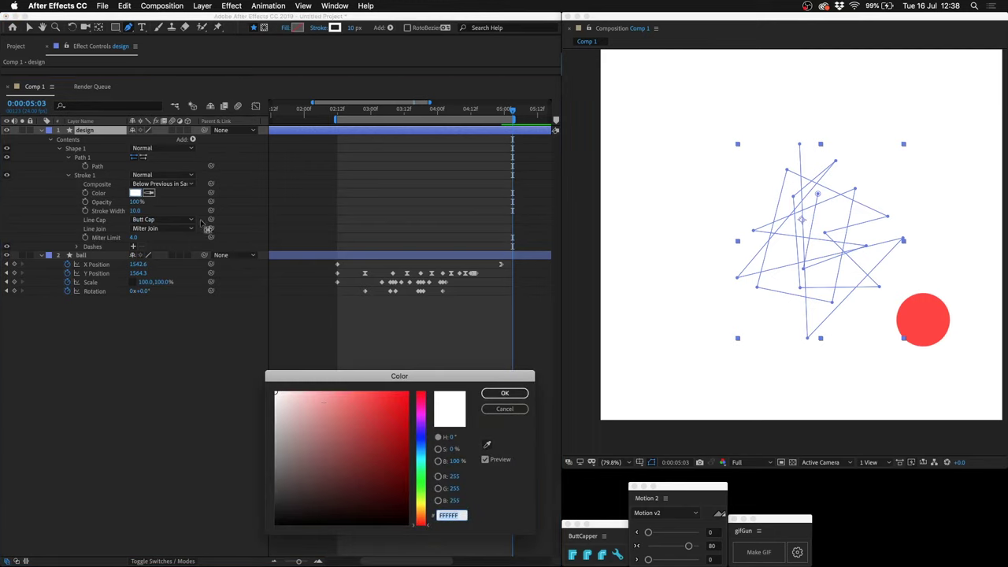
left_click_drag(324, 406, 222, 540)
key("Return")
left_click_drag(135, 211, 127, 211)
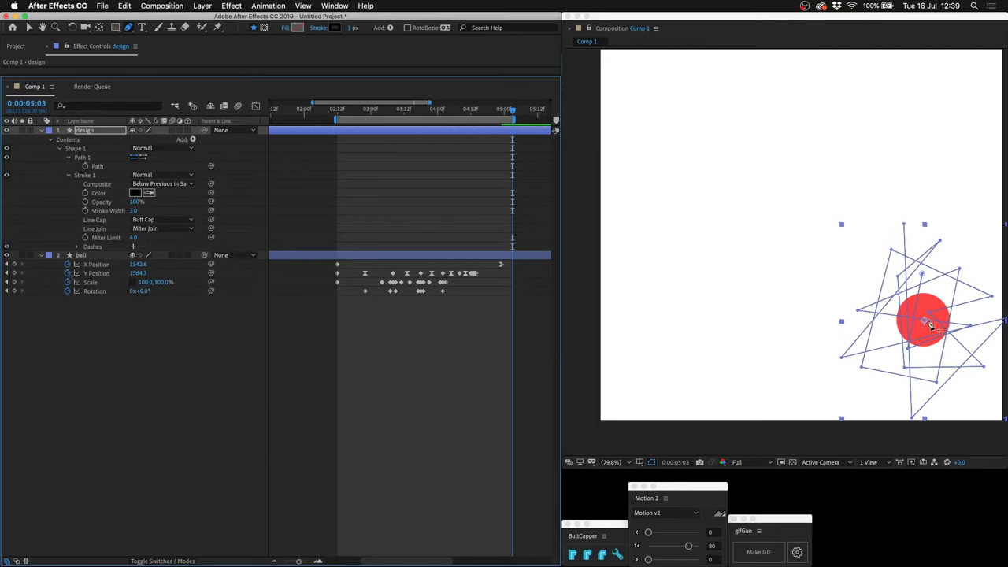
Step: Center the design layer's anchor point on the ball and scale the layer to 65%
key("y")
left_click(922, 323)
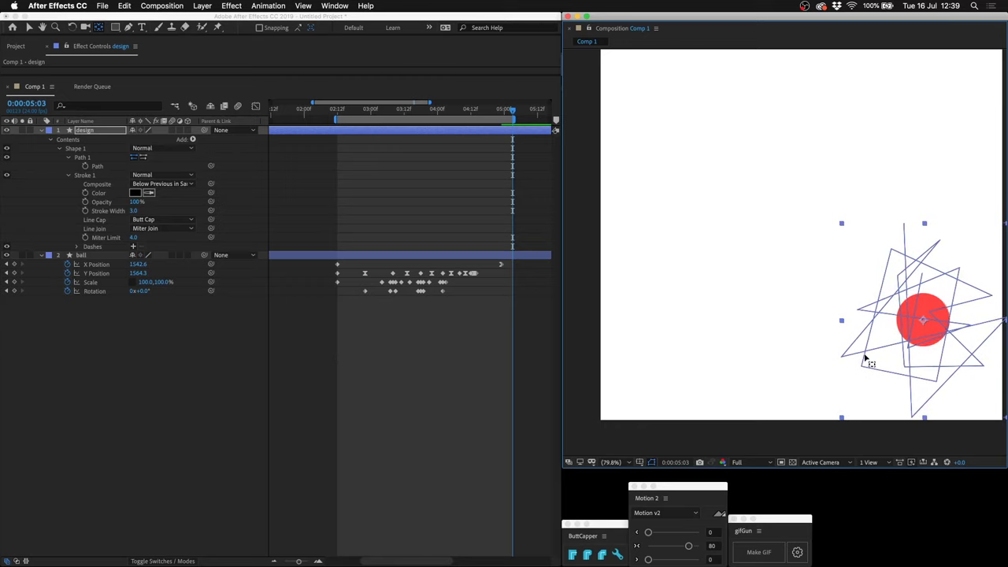
key("s")
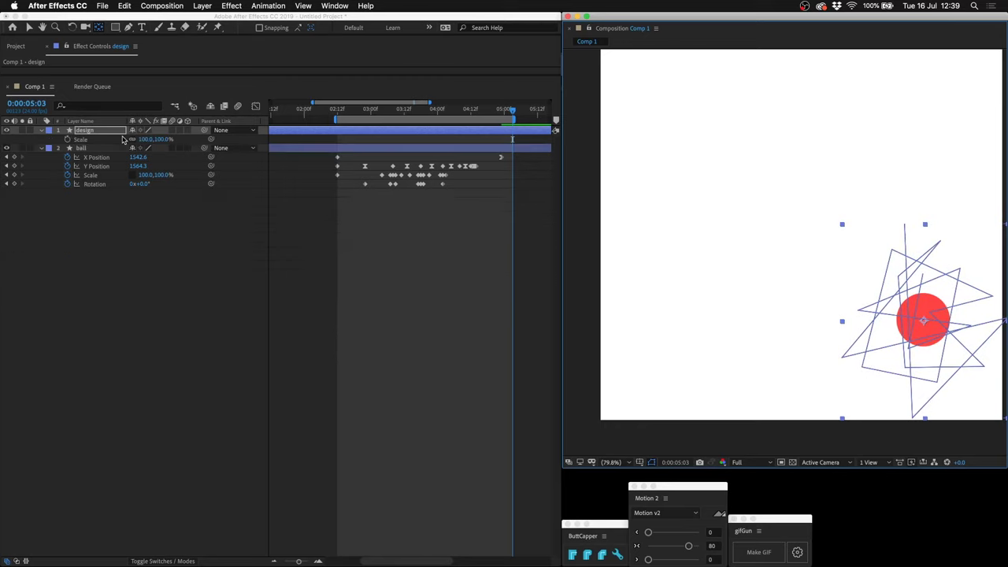
left_click_drag(145, 142, 109, 134)
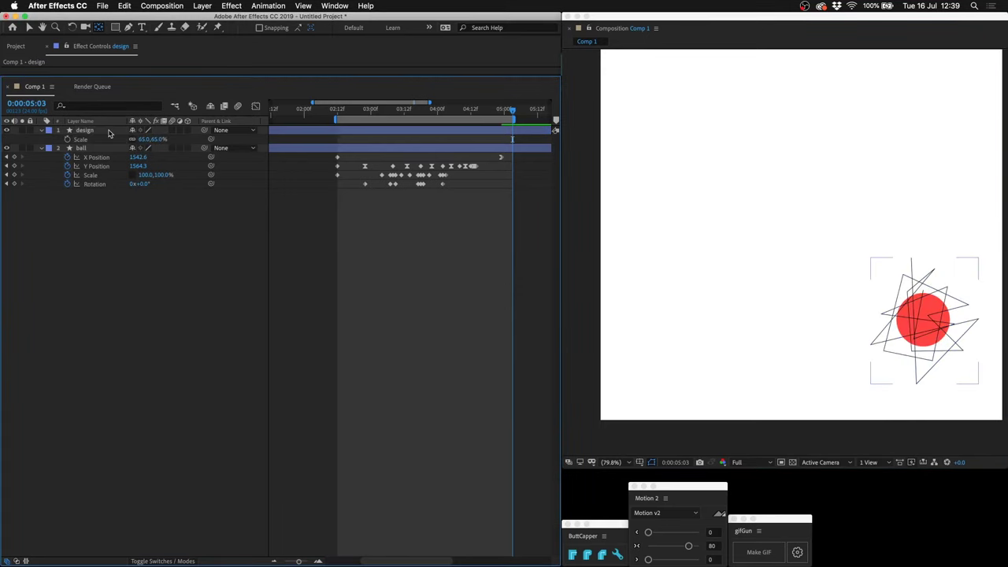
Step: Apply the Set Matte effect to the design layer and take its matte from the ball layer
left_click(231, 6)
mouse_move(257, 106)
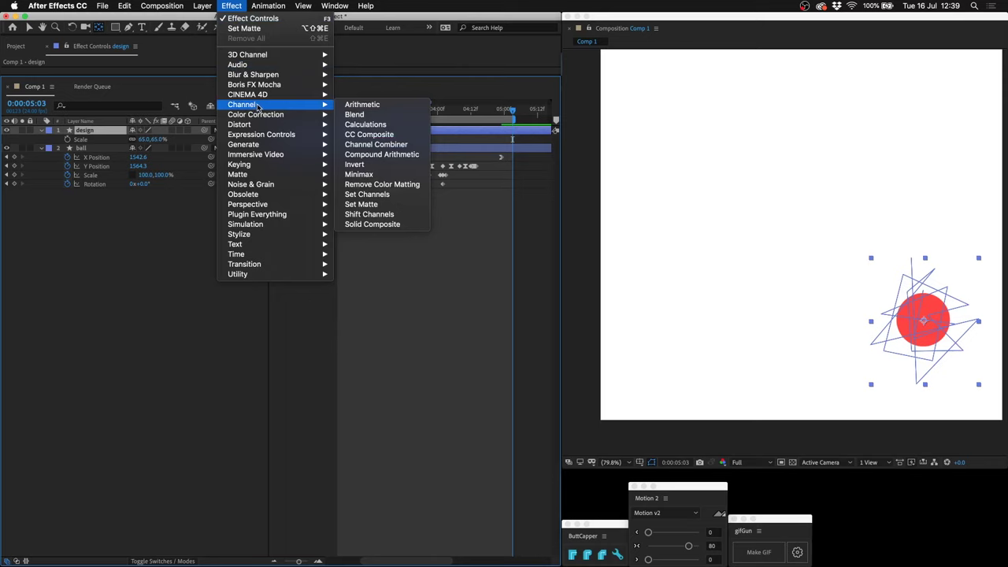
left_click(367, 204)
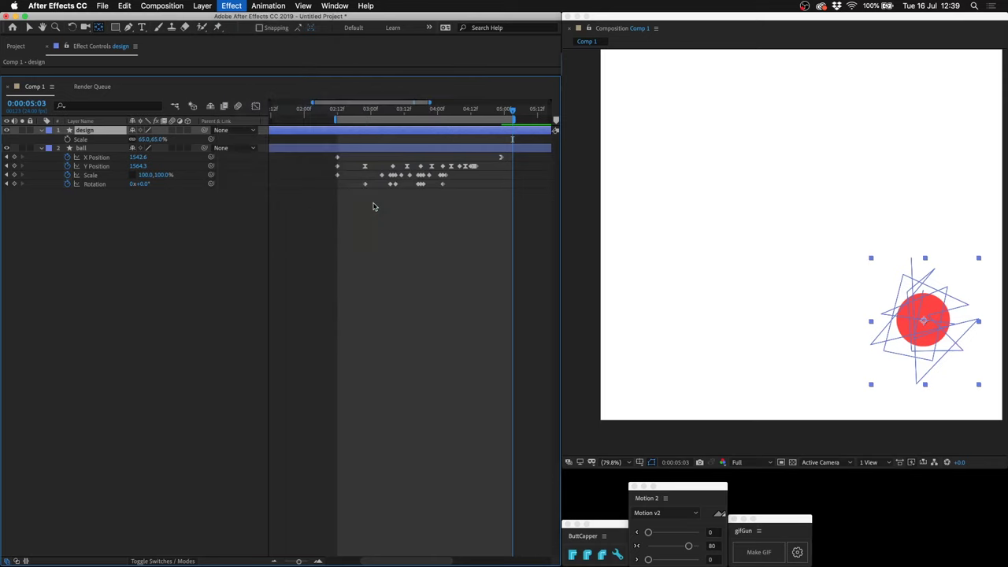
left_click_drag(155, 74, 157, 138)
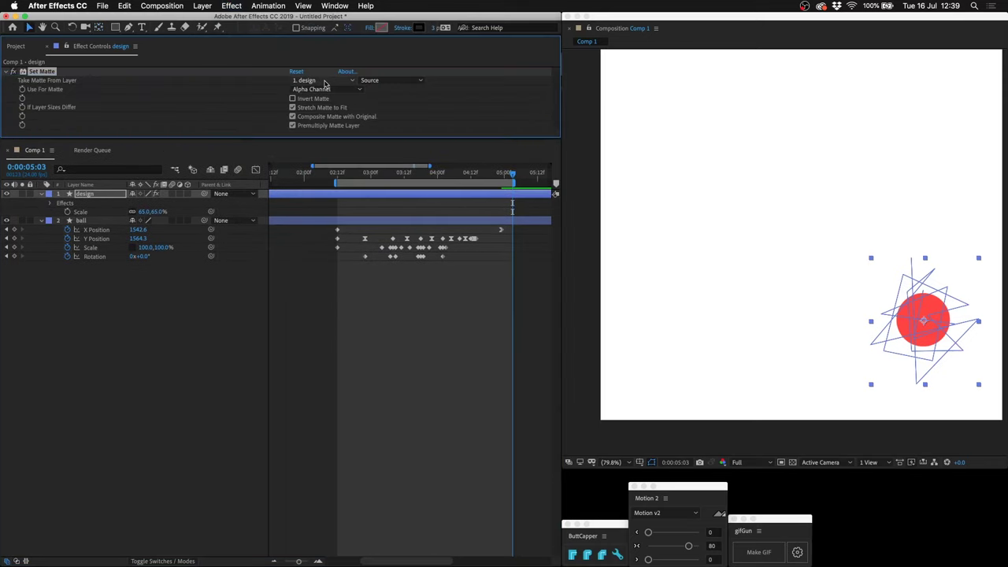
left_click(311, 81)
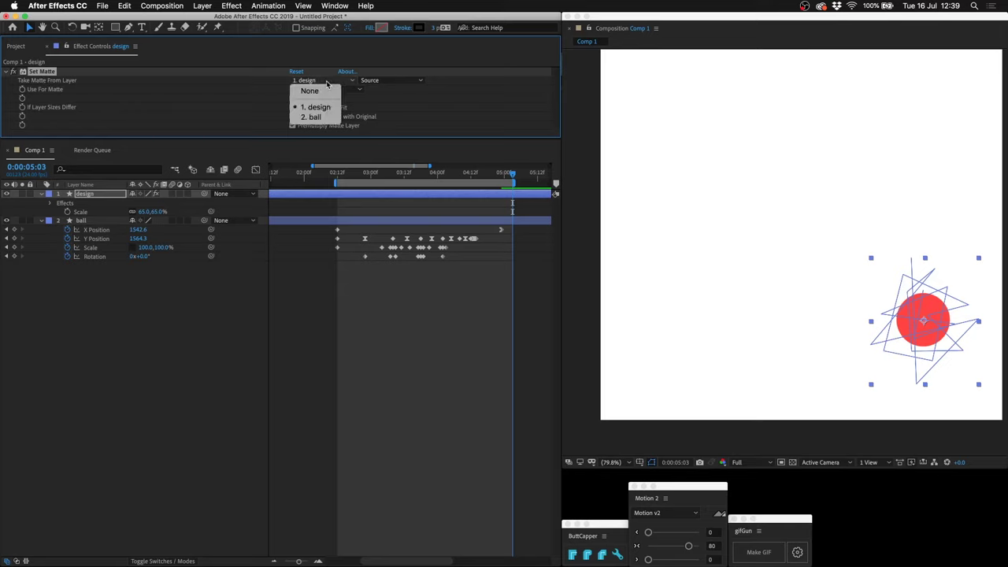
left_click(313, 118)
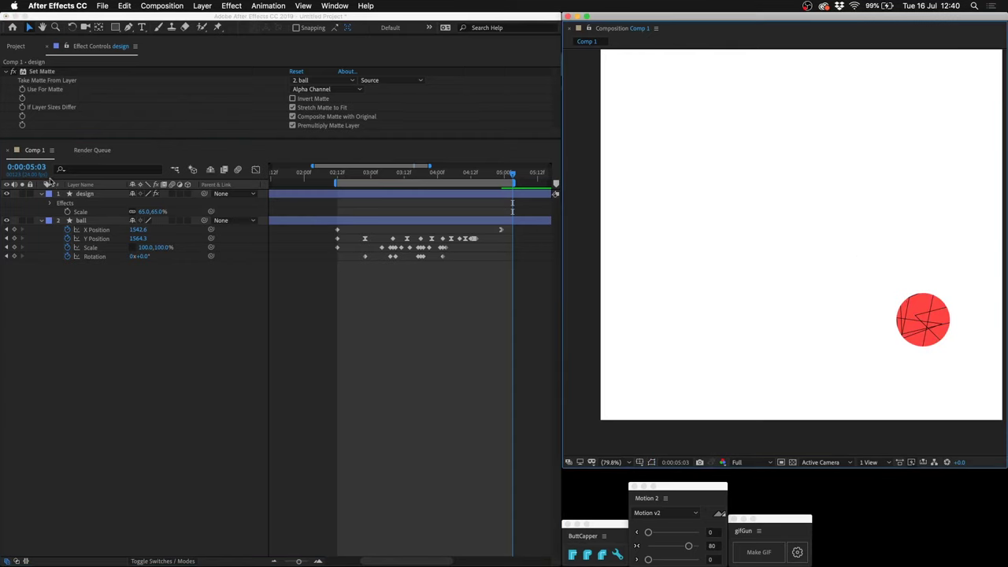
Step: Add a Rotation keyframe to the design layer at 0:00:04:23 and parent the layer to the ball
left_click(103, 194)
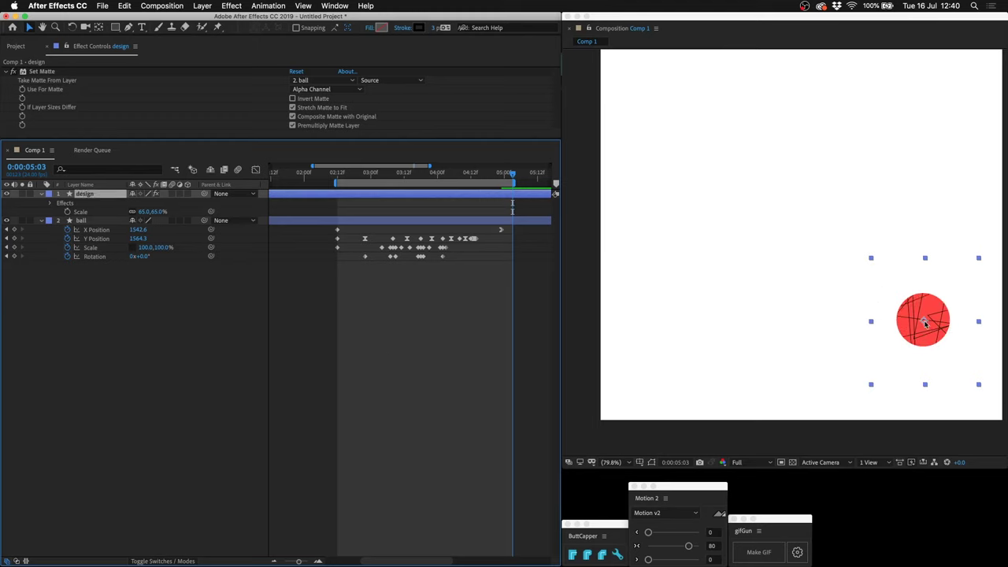
key("j")
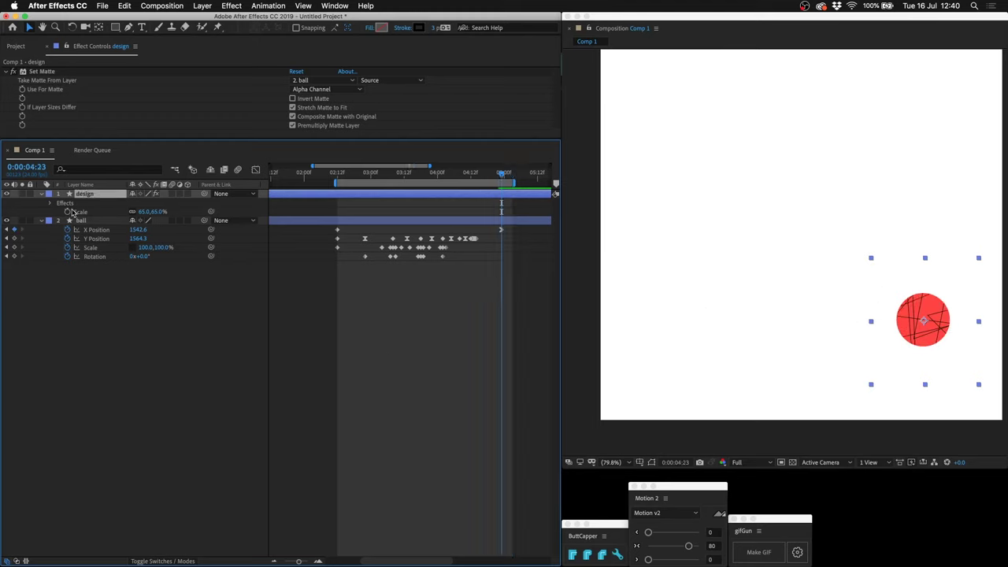
key("r")
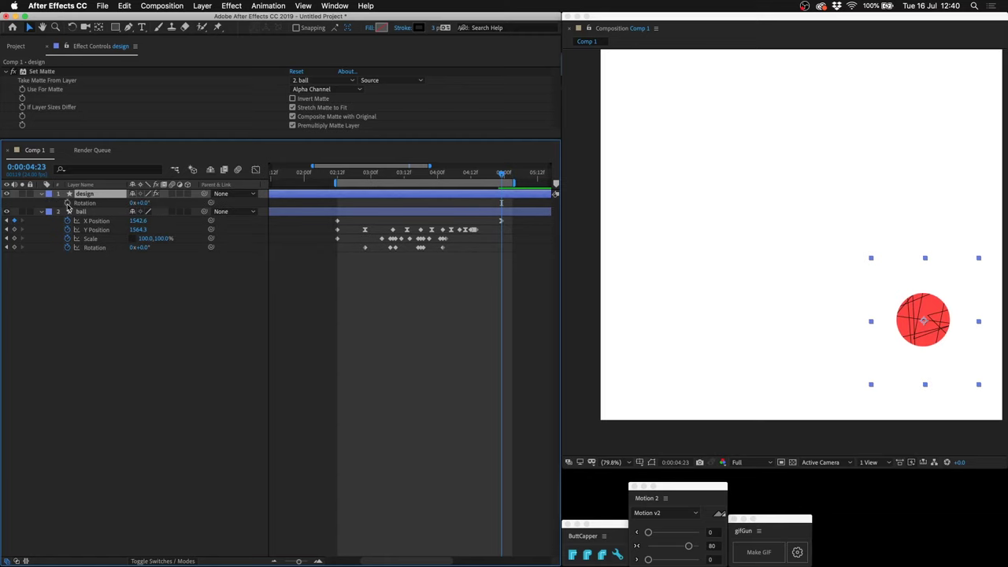
left_click(67, 203)
left_click_drag(204, 194, 98, 214)
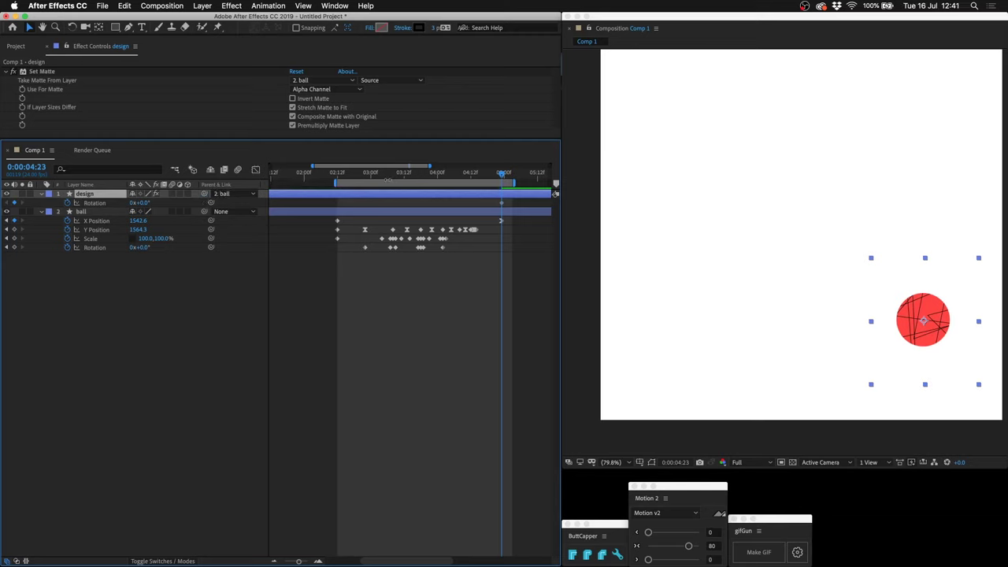
Step: Add a Rotation keyframe of -1x-139.0° to the design layer at 0:00:02:12
left_click_drag(498, 179, 338, 173)
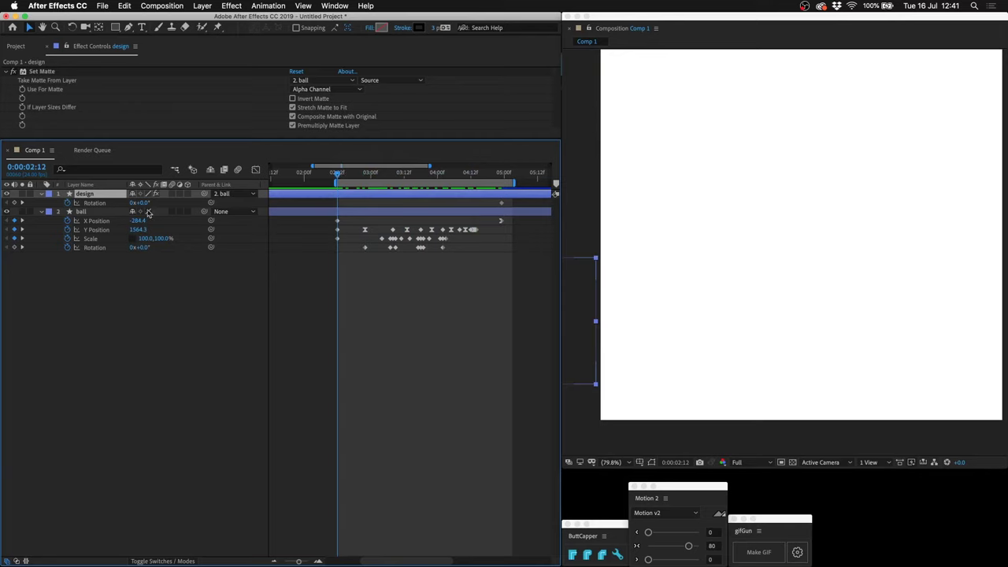
left_click(15, 203)
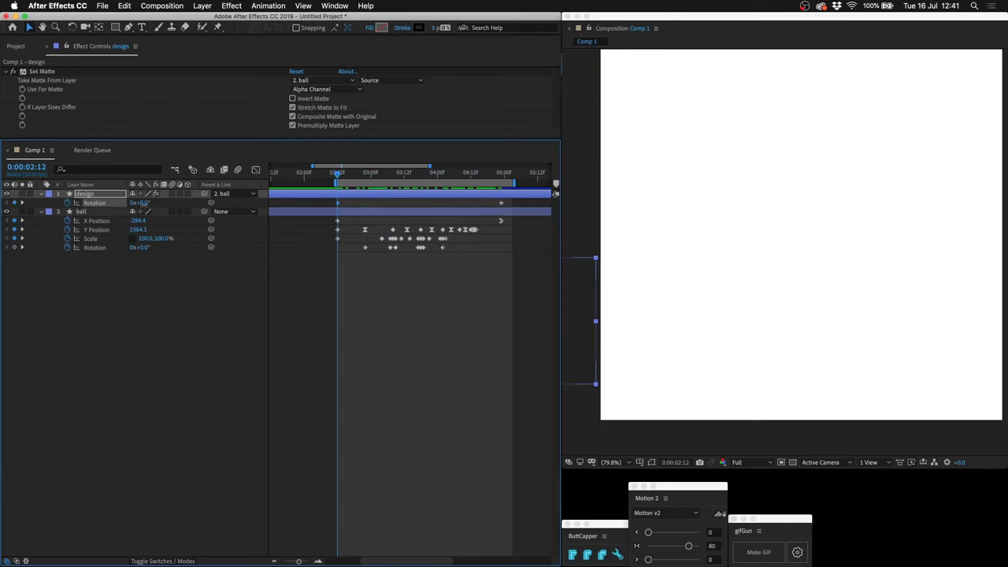
left_click_drag(131, 213, 15, 340)
left_click(116, 195)
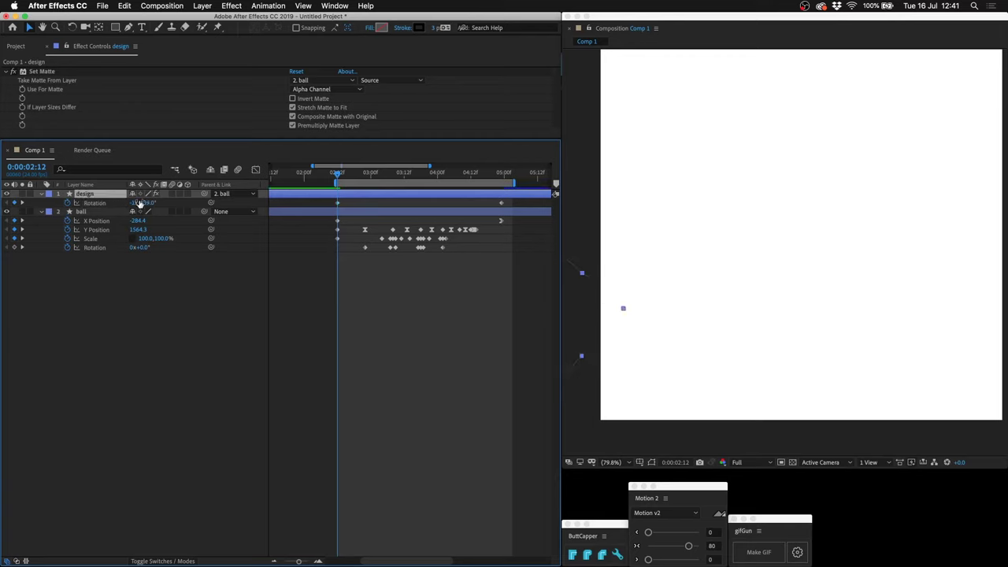
Step: Apply Easy Ease In to the design layer's last Rotation keyframe and preview the animation
left_click(501, 204)
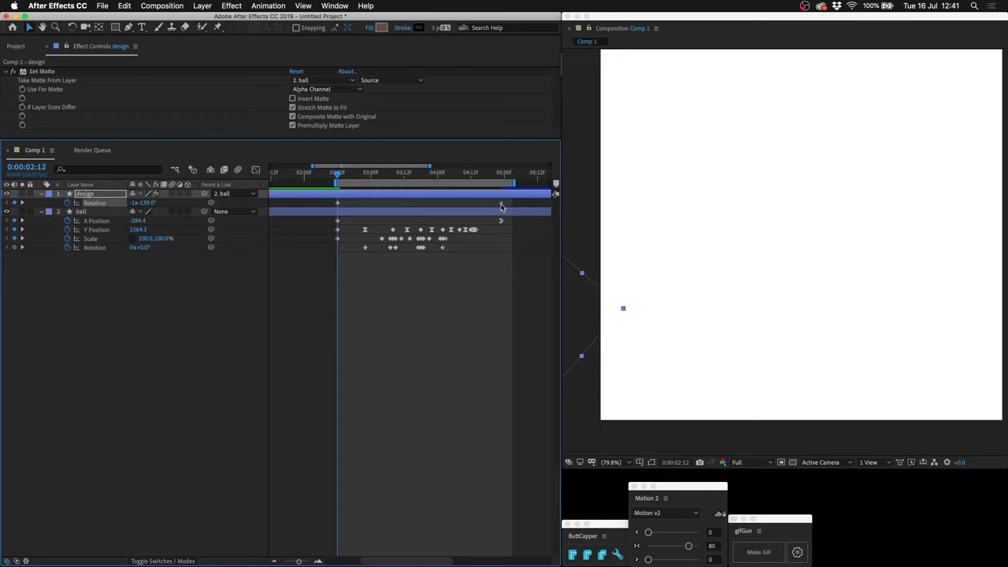
right_click(501, 205)
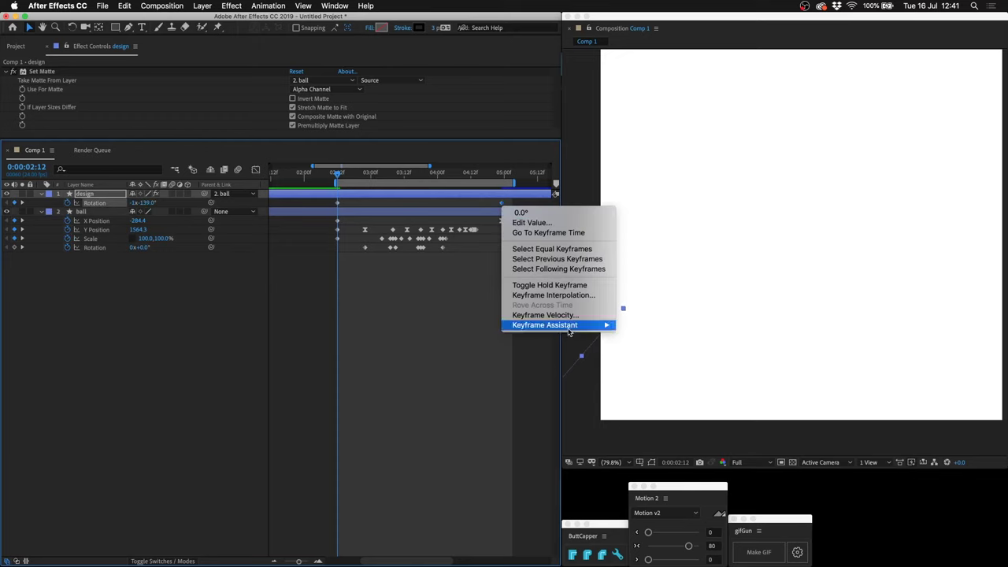
mouse_move(605, 326)
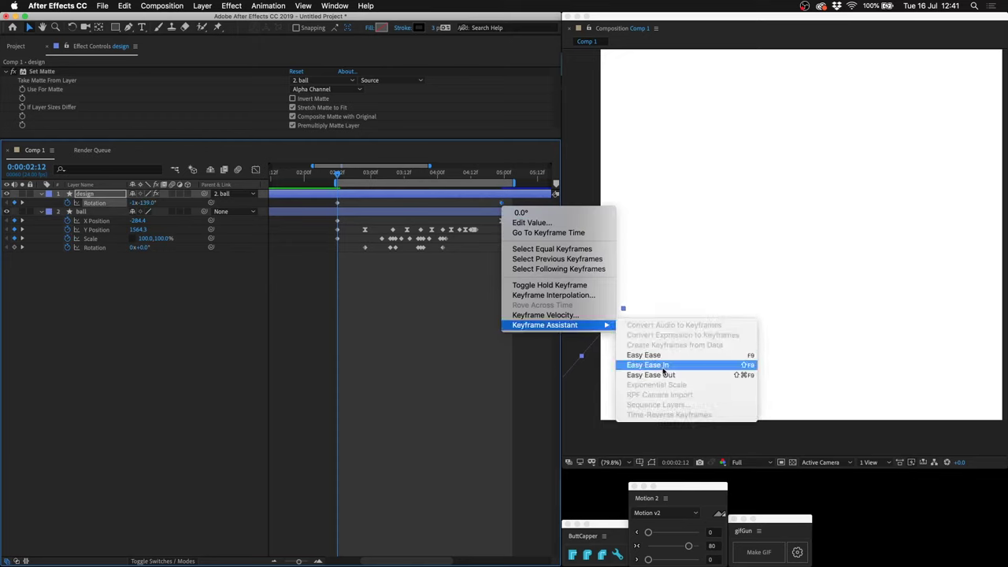
left_click(664, 367)
left_click(385, 370)
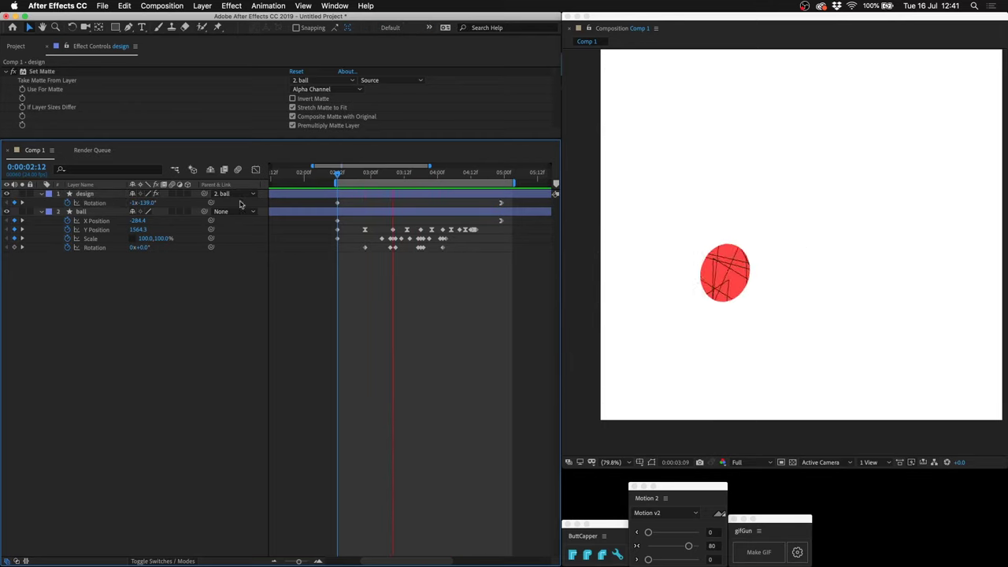
Step: Change the design layer's starting Rotation keyframe at 0:00:02:12 to -1x-334.0°
left_click(339, 172)
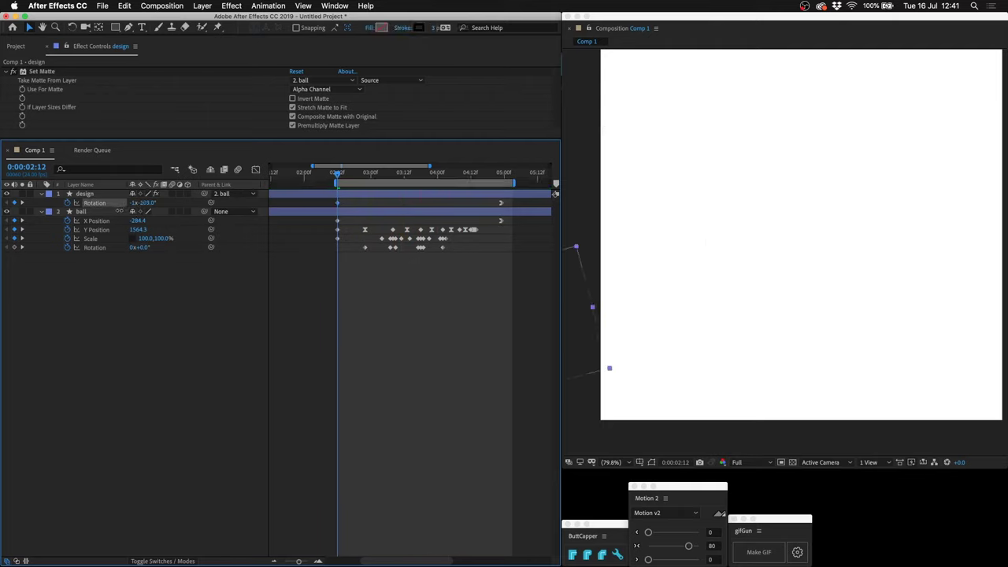
left_click(286, 195)
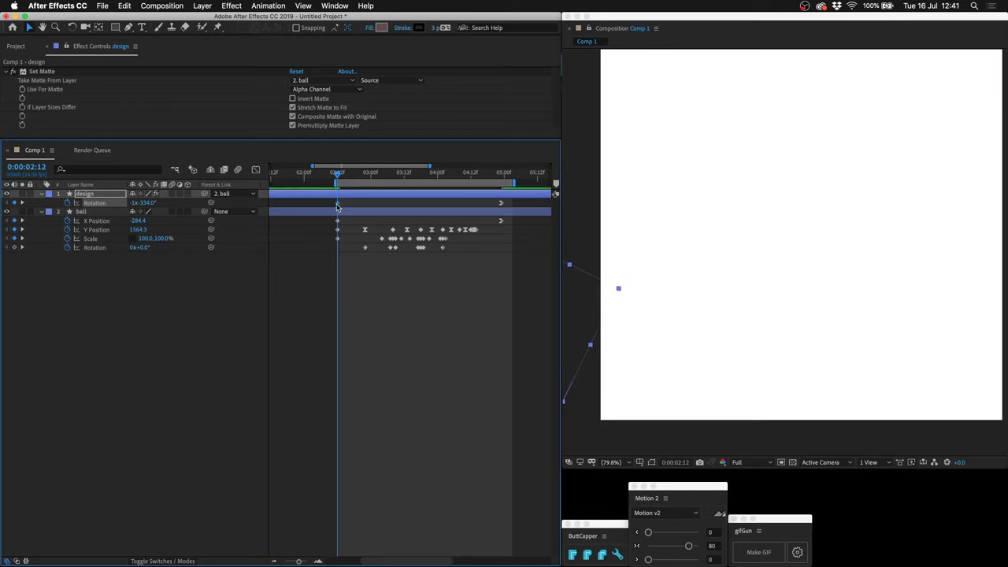
left_click(170, 313)
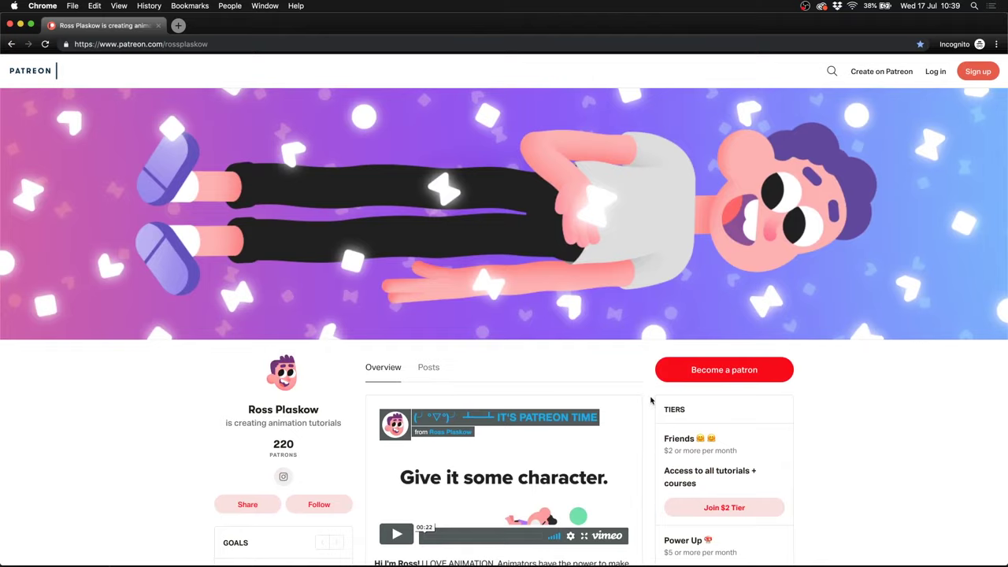
Step: Look through the available animation tutorials and examples on the creator's Patreon page in Chrome
scroll(653, 403, "down", 5)
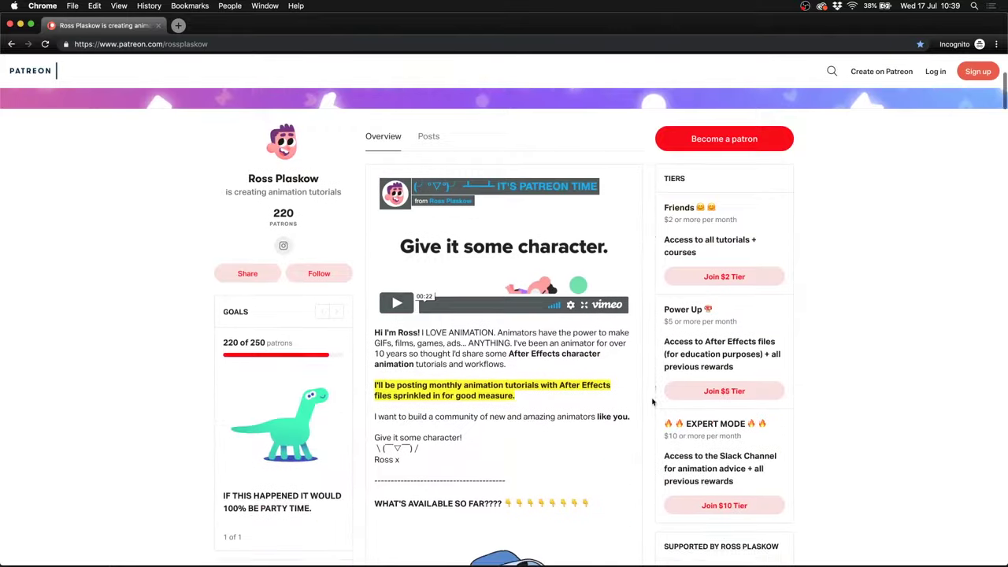
scroll(652, 403, "down", 8)
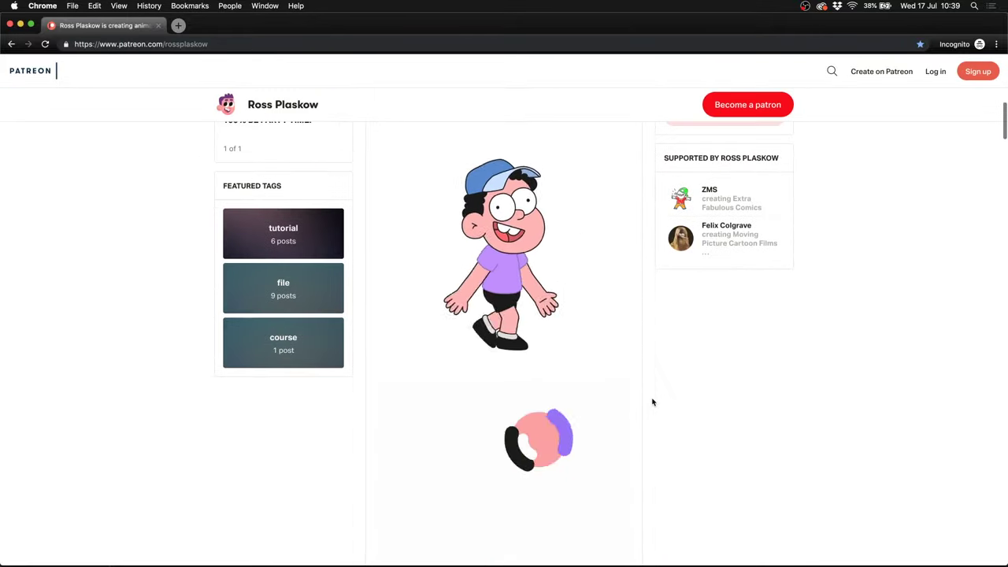
scroll(652, 403, "down", 5)
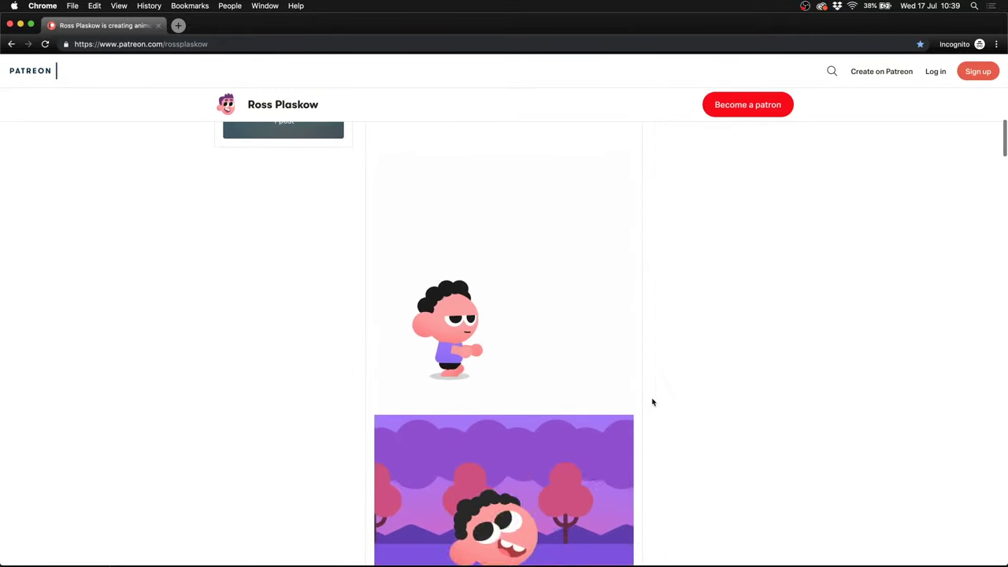
scroll(651, 402, "down", 5)
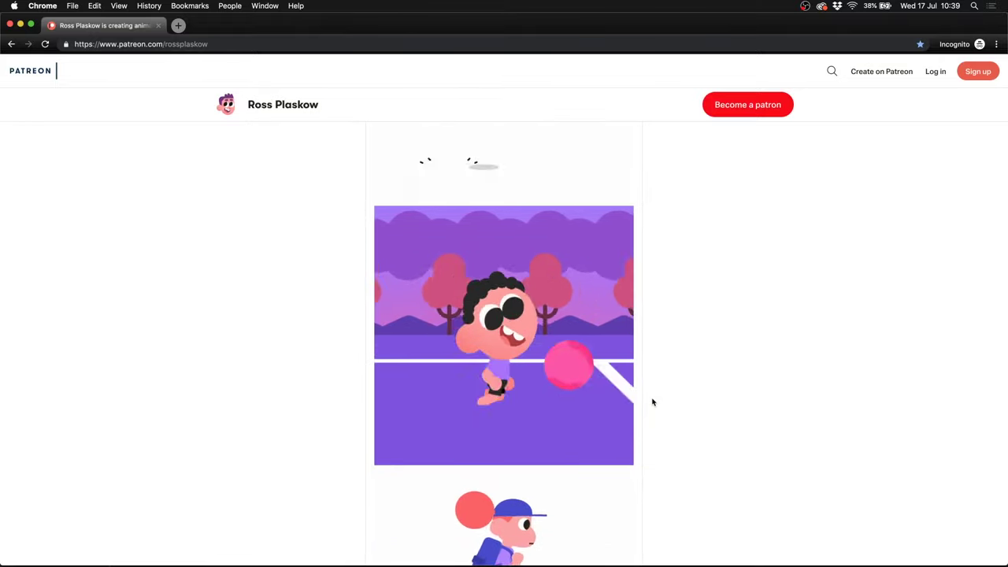
scroll(652, 403, "down", 7)
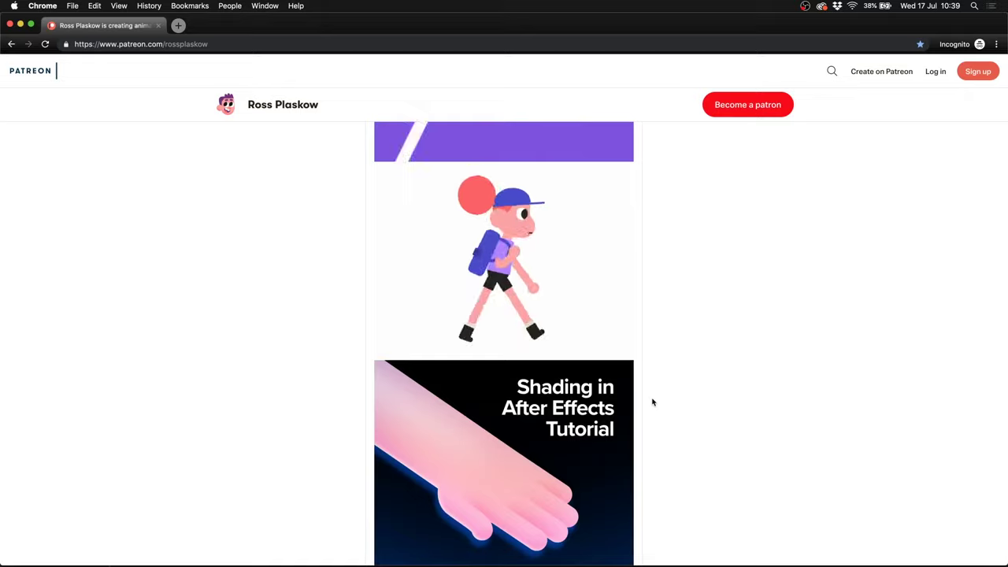